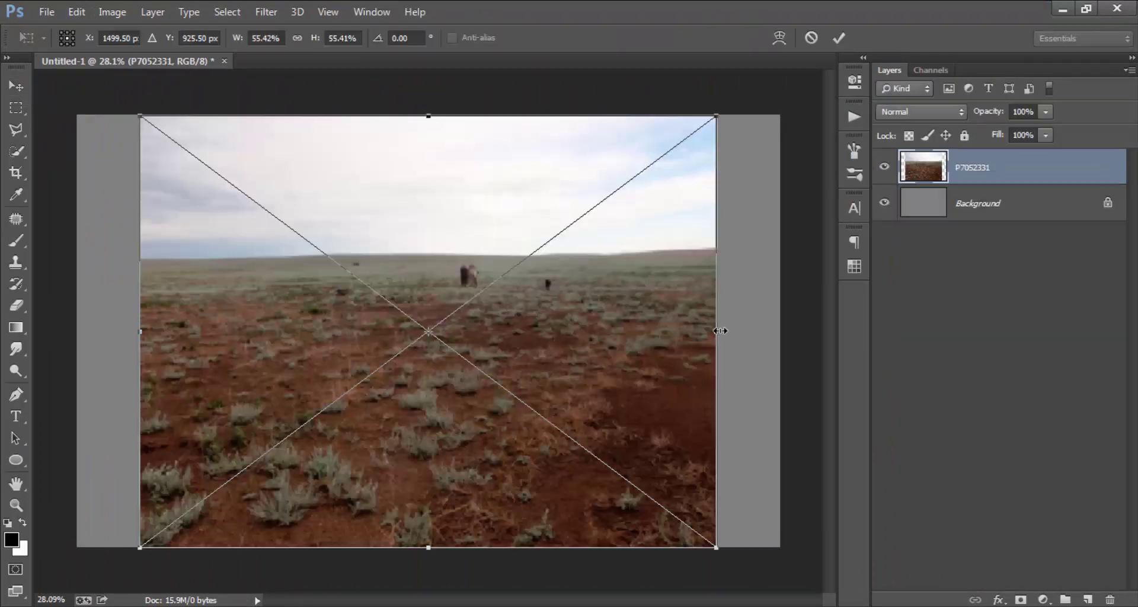
# Step: Widen the desert photo to fill the canvas and fade its sky with a mask gradient
pyautogui.moveTo(720, 330); pyautogui.dragTo(778, 332)
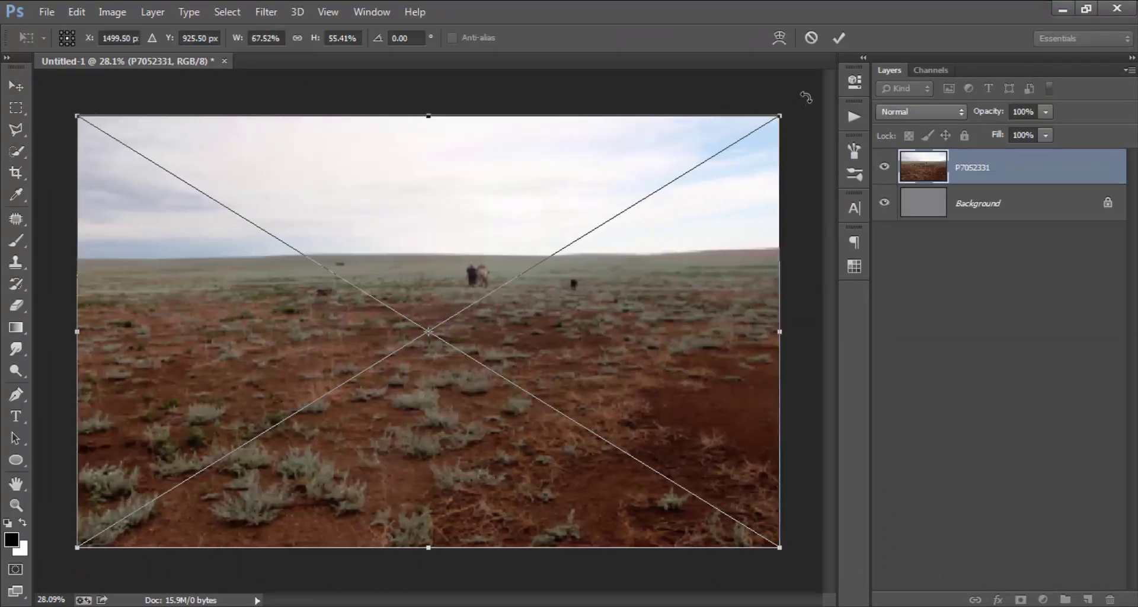
pyautogui.click(839, 37)
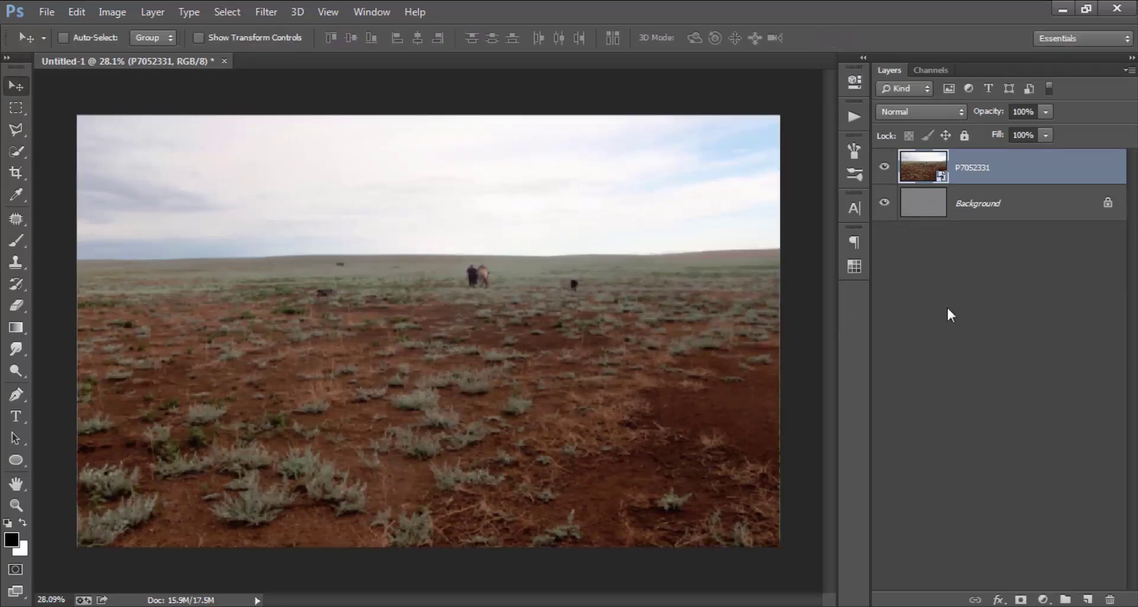
pyautogui.click(1020, 599)
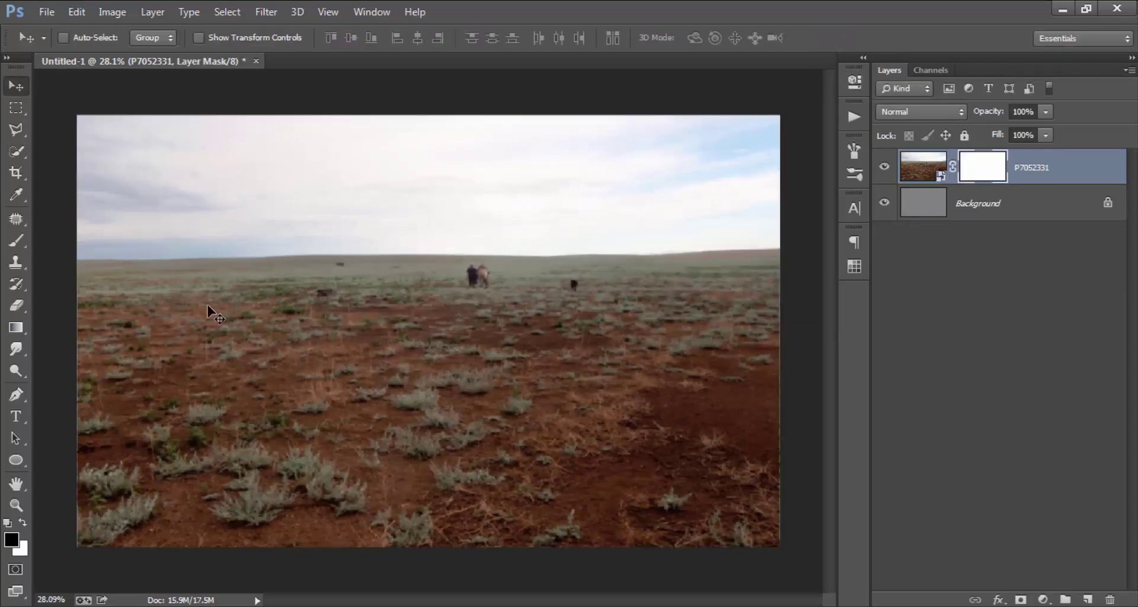
pyautogui.click(16, 327)
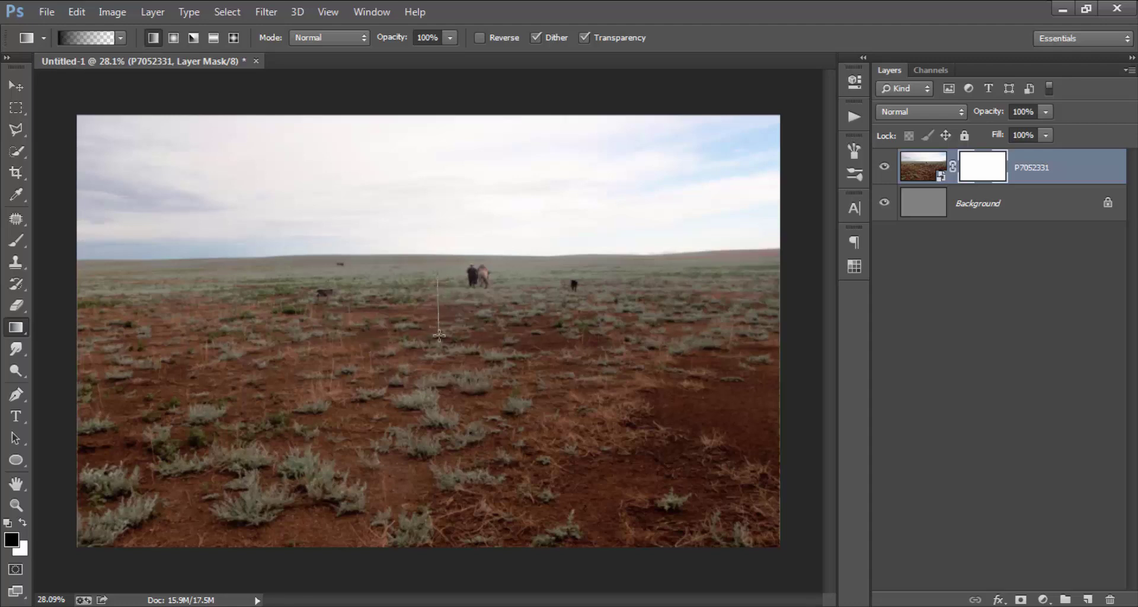
pyautogui.moveTo(439, 335); pyautogui.dragTo(441, 334)
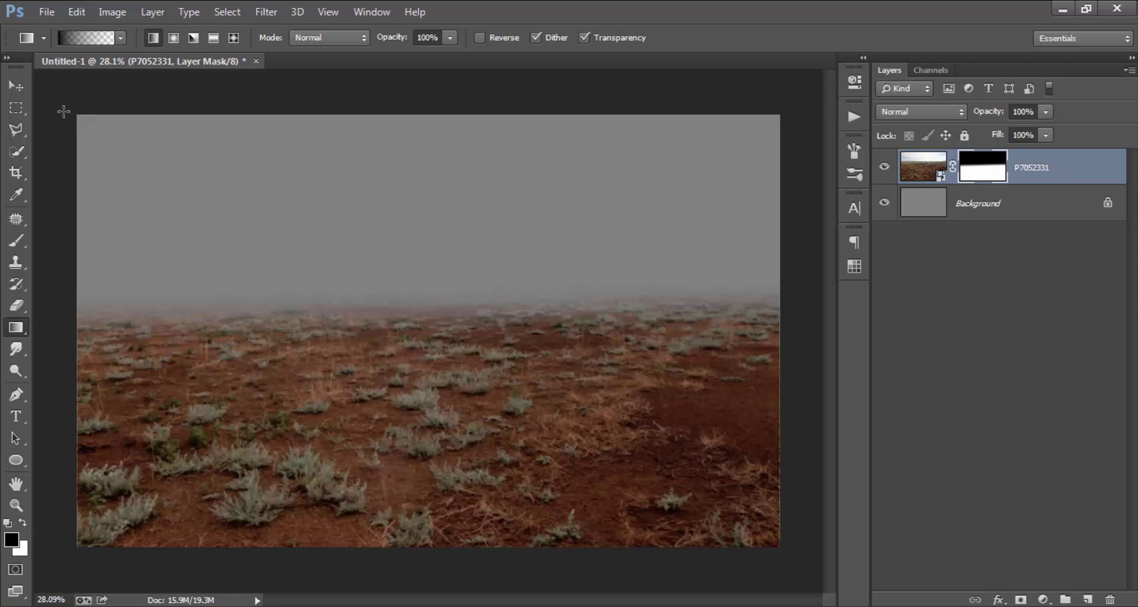
# Step: Squash the desert ground layer down toward the bottom of the canvas
pyautogui.click(15, 88)
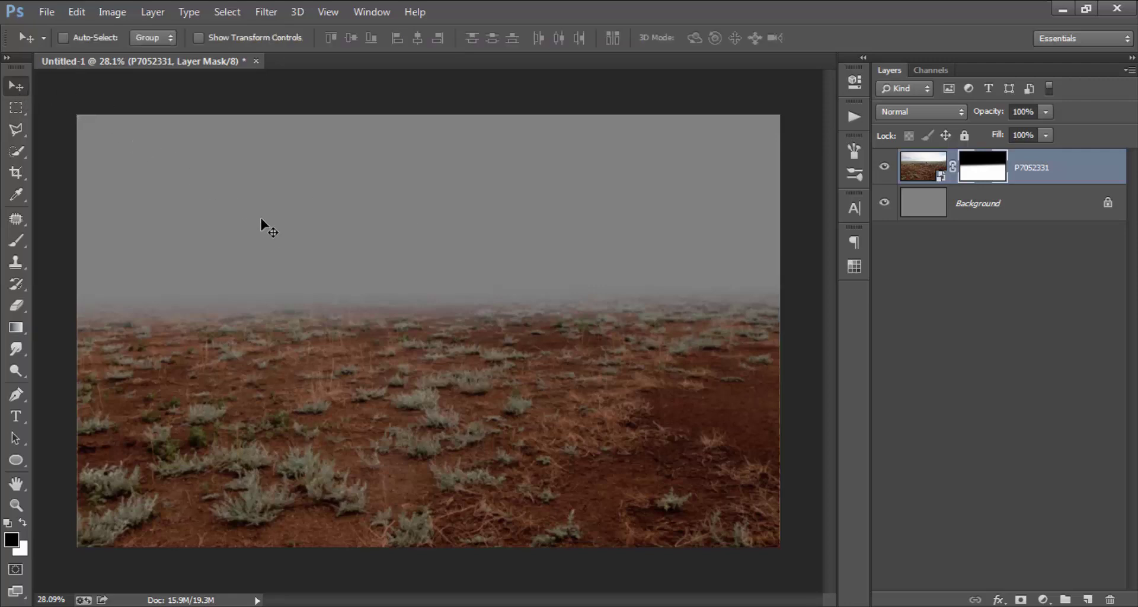
pyautogui.hotkey('ctrl', 't')
pyautogui.moveTo(428, 114)
pyautogui.mouseDown()
pyautogui.moveTo(449, 282)
pyautogui.moveTo(450, 261)
pyautogui.mouseUp()
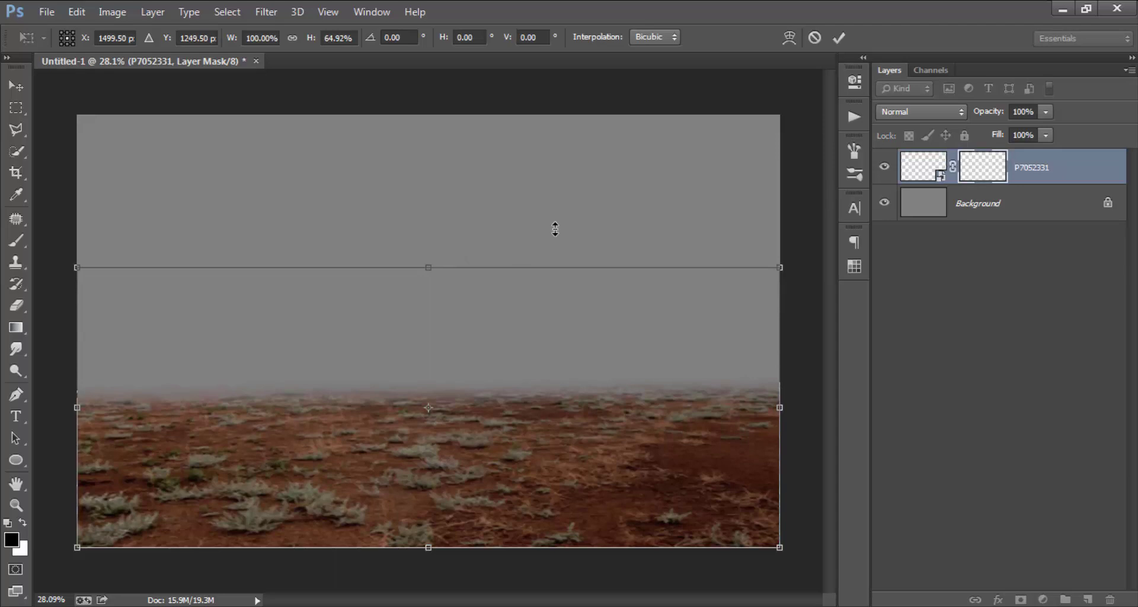
pyautogui.click(838, 37)
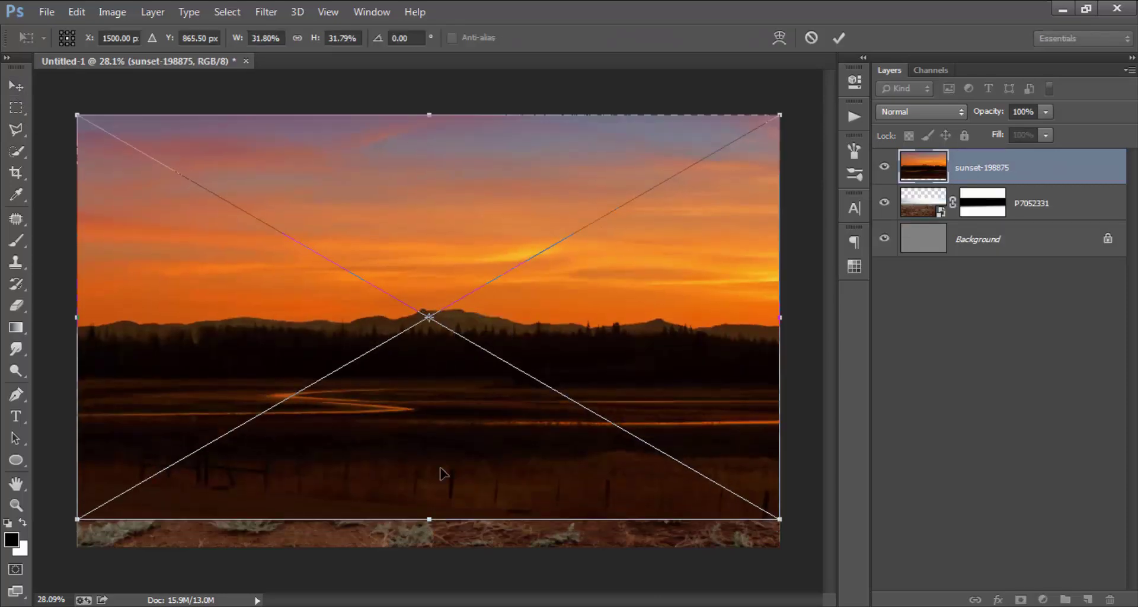
# Step: Stretch the sunset photo taller and move its layer beneath the desert layer
pyautogui.moveTo(426, 518); pyautogui.dragTo(462, 598)
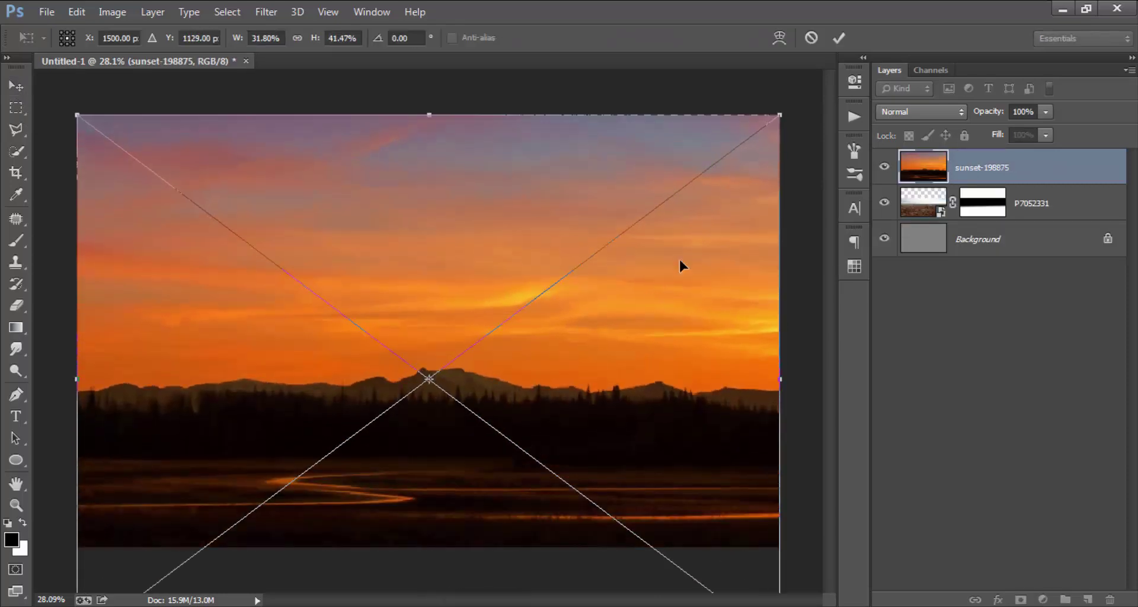
pyautogui.click(838, 37)
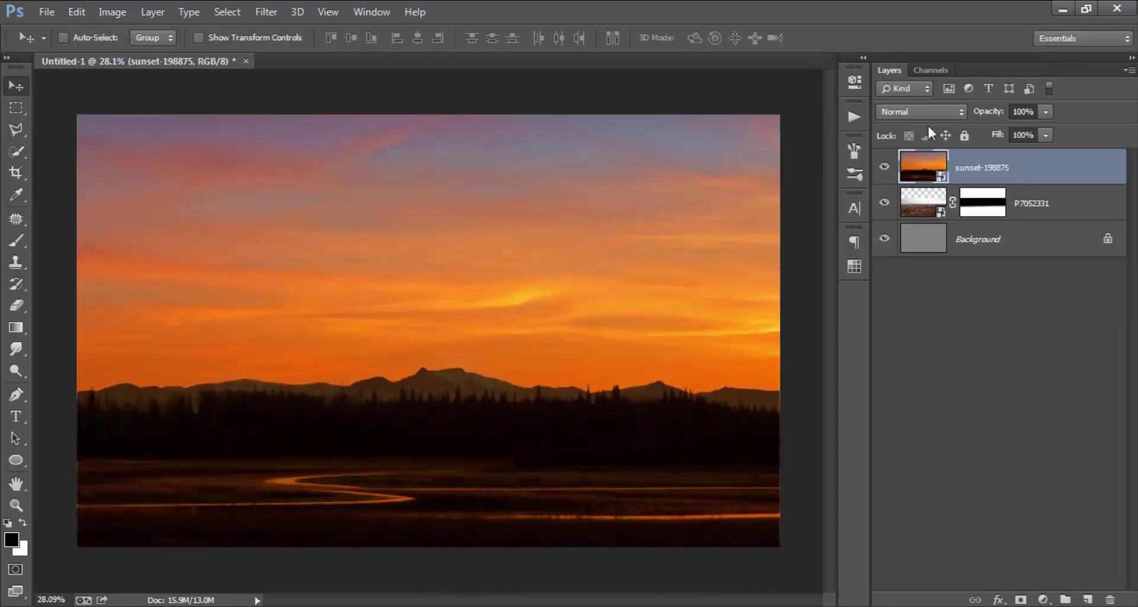
pyautogui.moveTo(1025, 173); pyautogui.dragTo(1040, 217)
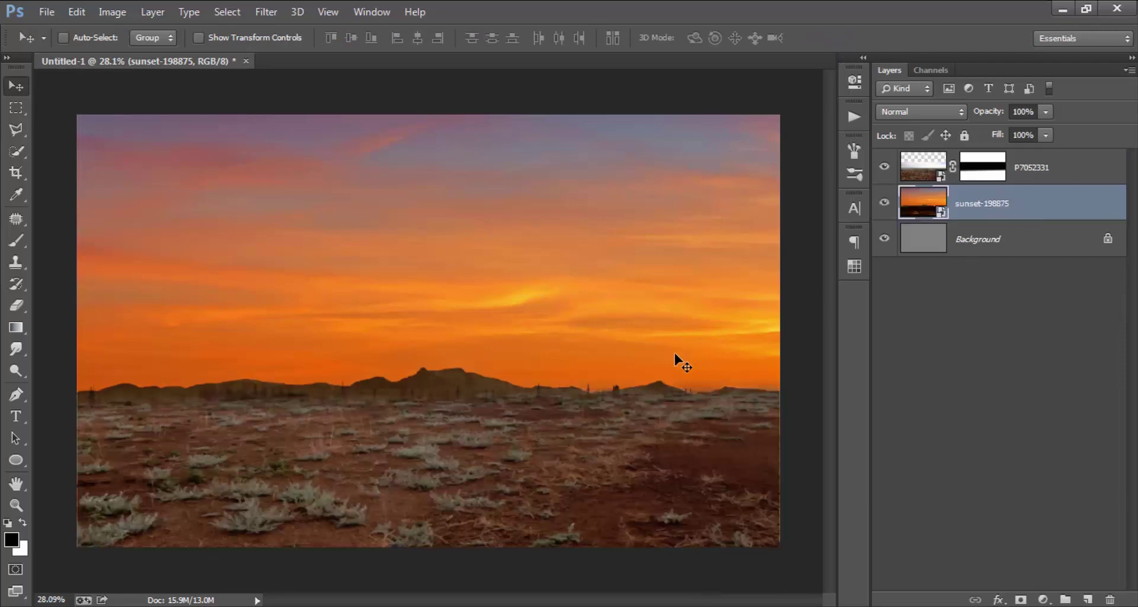
pyautogui.scroll(-1, 629, 358)
pyautogui.scroll(-2, 626, 358)
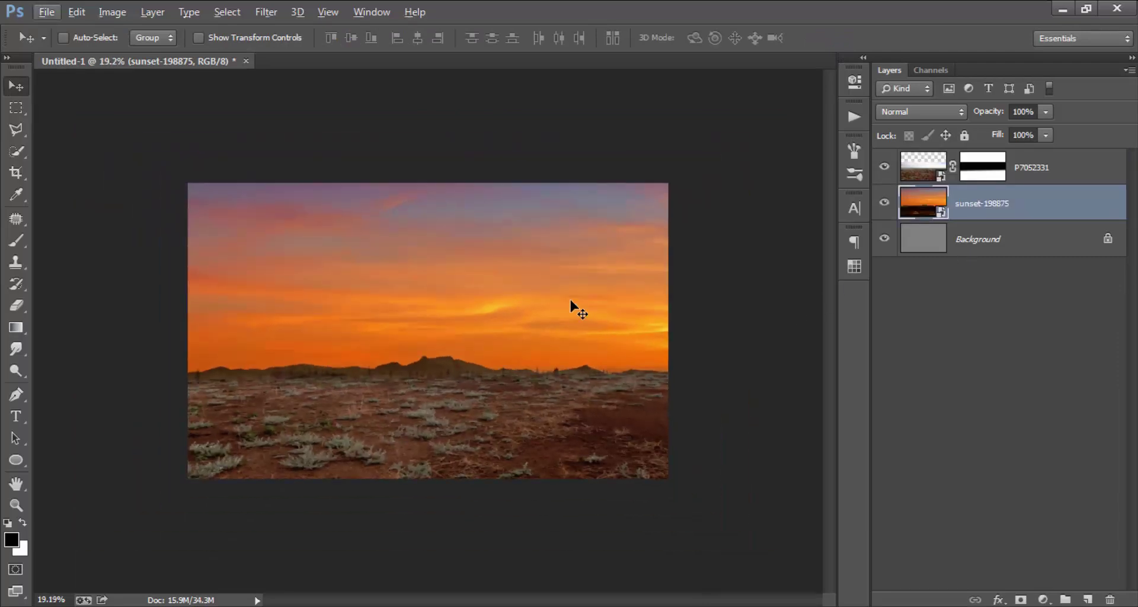
pyautogui.hotkey('ctrl', 't')
pyautogui.moveTo(425, 543); pyautogui.dragTo(424, 601)
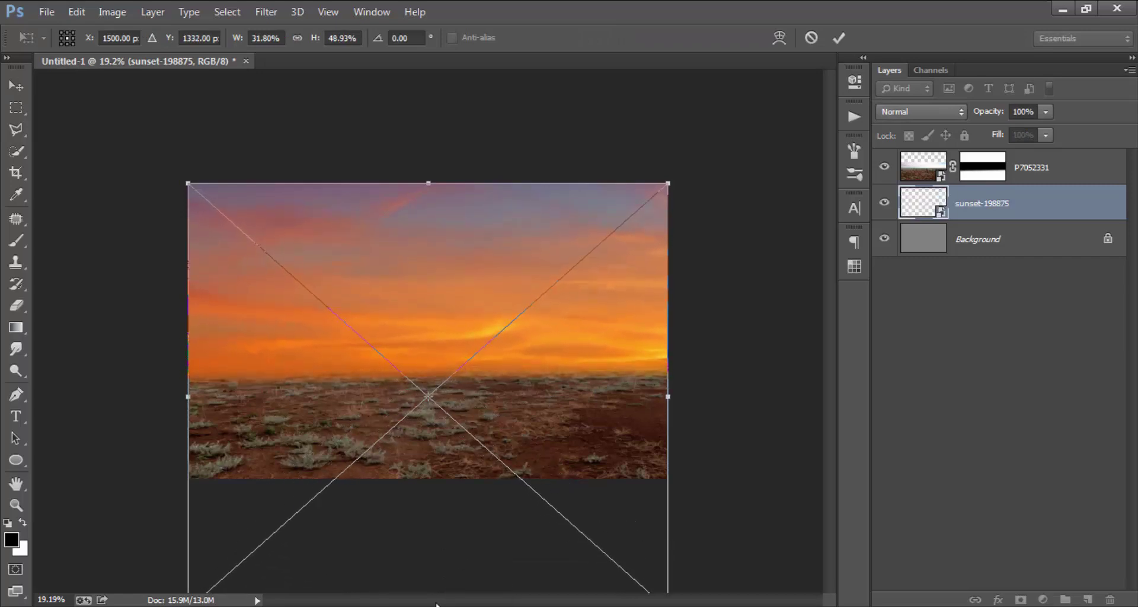
pyautogui.click(839, 39)
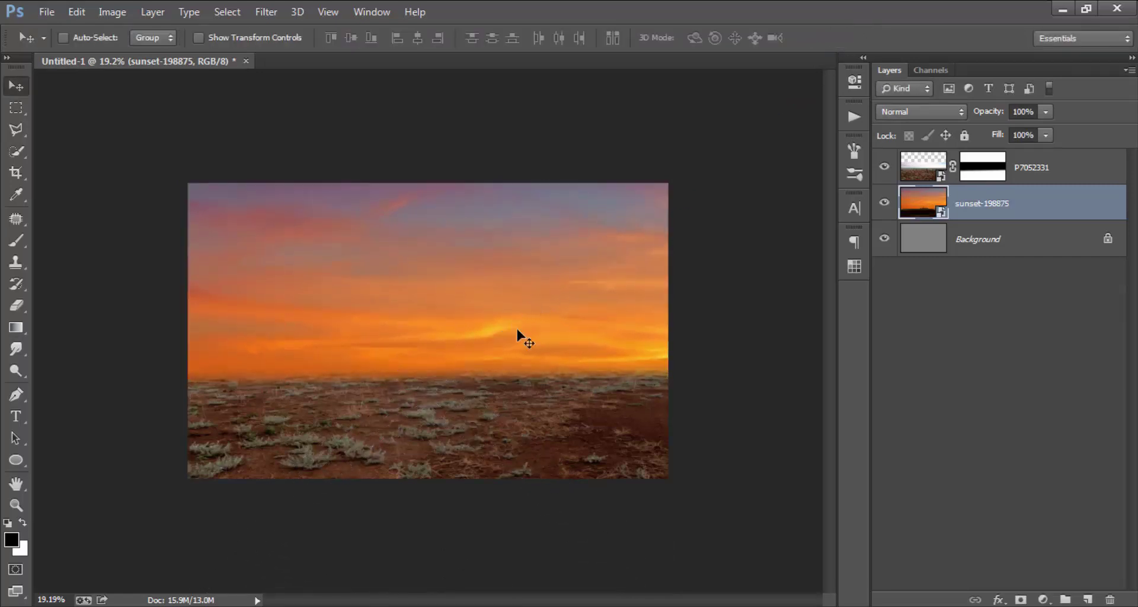
# Step: Redraw the desert layer's mask gradient longer for a softer horizon blend
pyautogui.click(982, 172)
pyautogui.scroll(3, 502, 398)
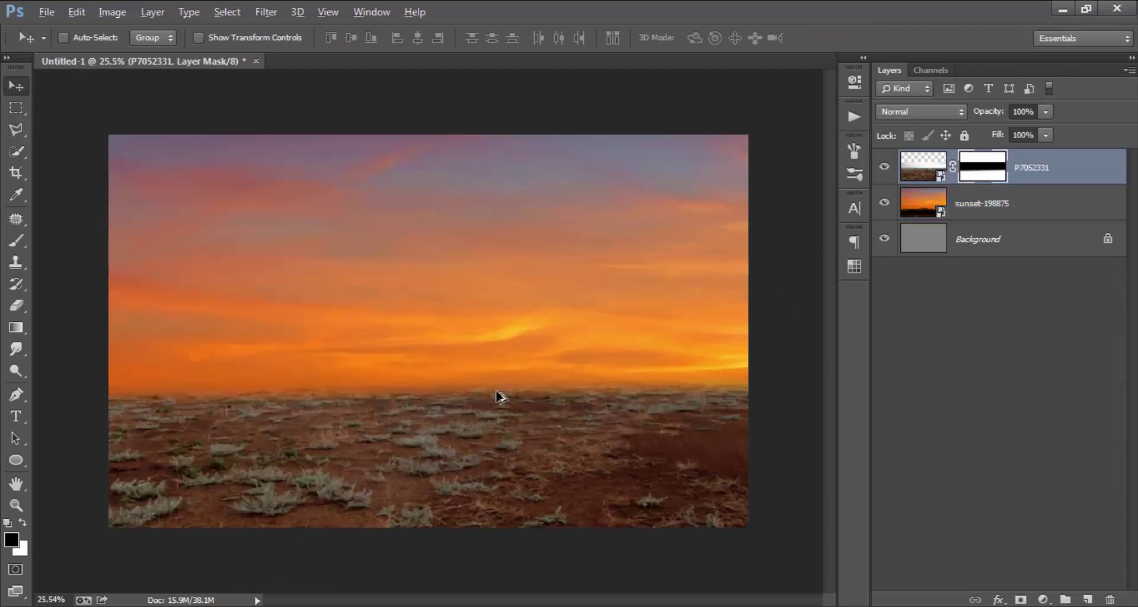
pyautogui.click(20, 329)
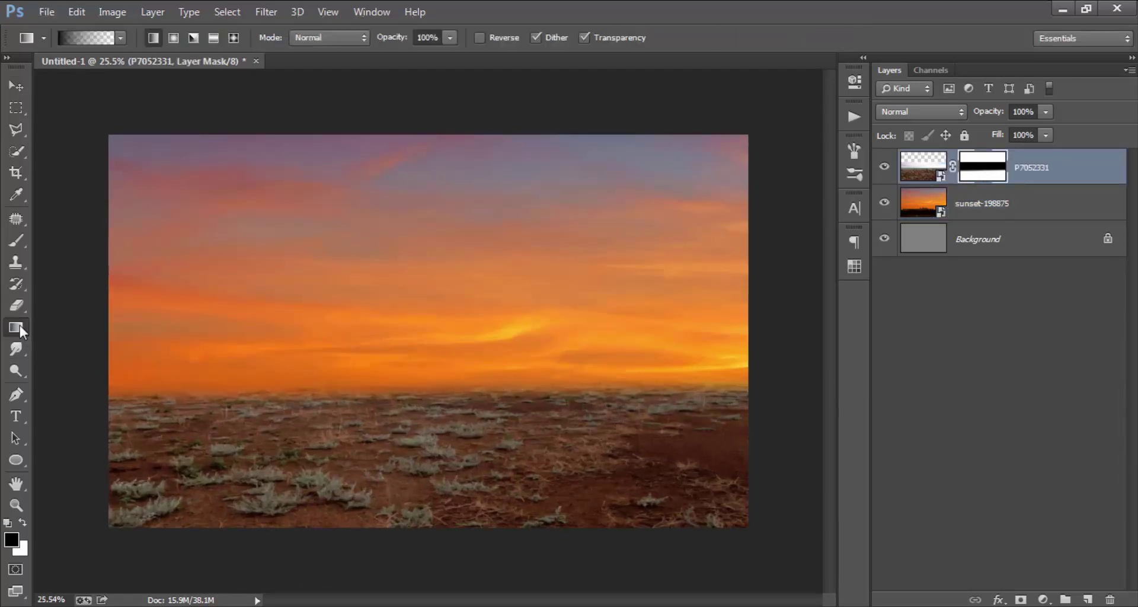
pyautogui.moveTo(438, 296); pyautogui.dragTo(438, 459)
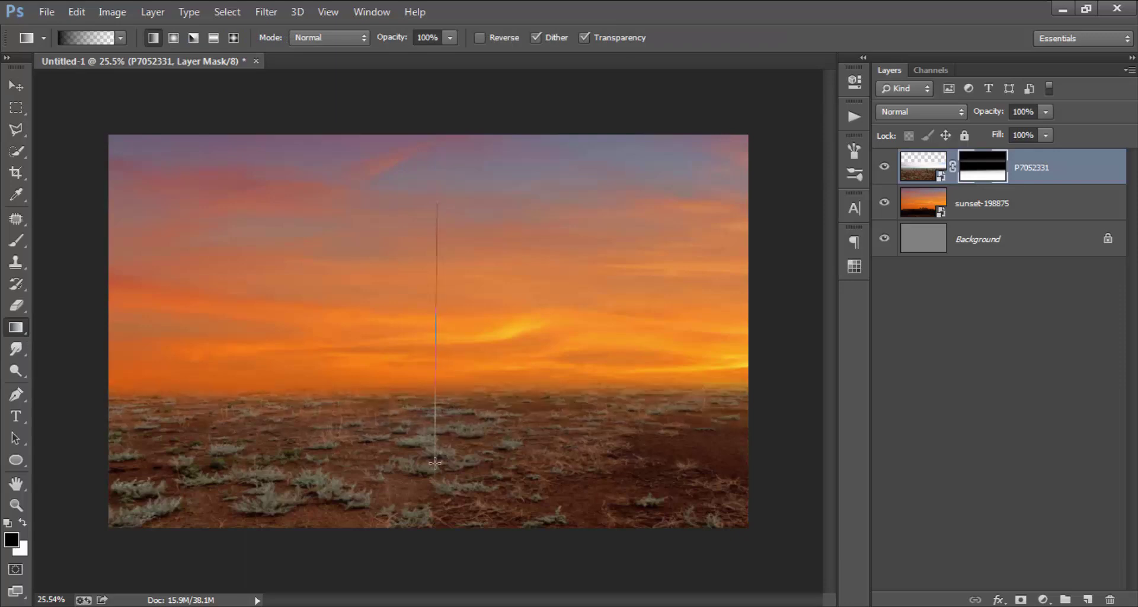
pyautogui.moveTo(437, 396); pyautogui.dragTo(435, 464)
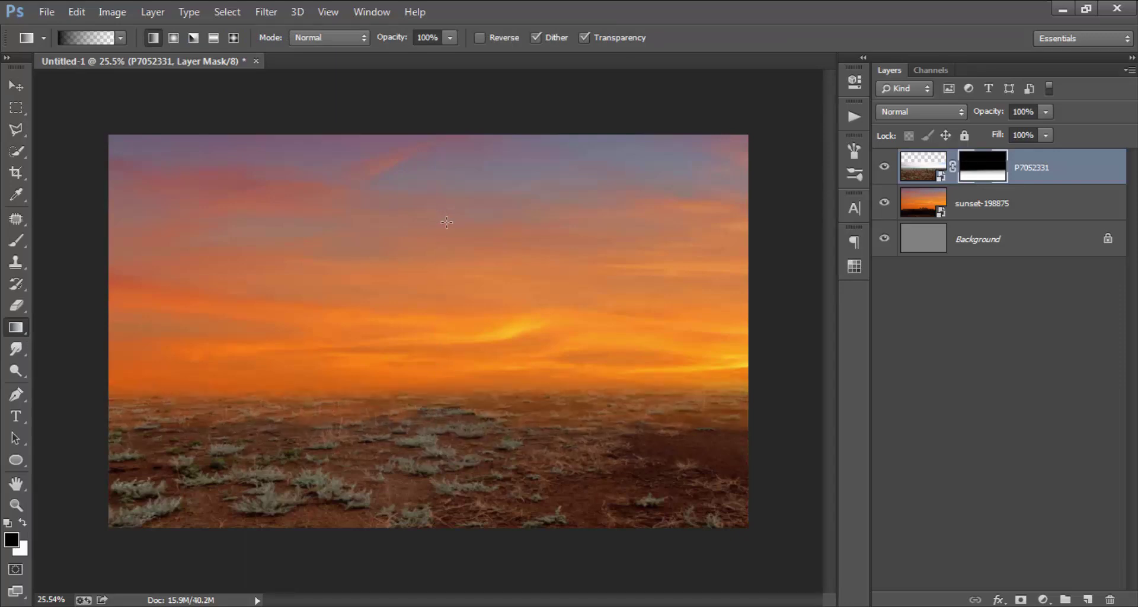
pyautogui.scroll(-2, 446, 222)
# Step: Stretch the sunset layer taller again and fit the whole image in the window
pyautogui.click(981, 204)
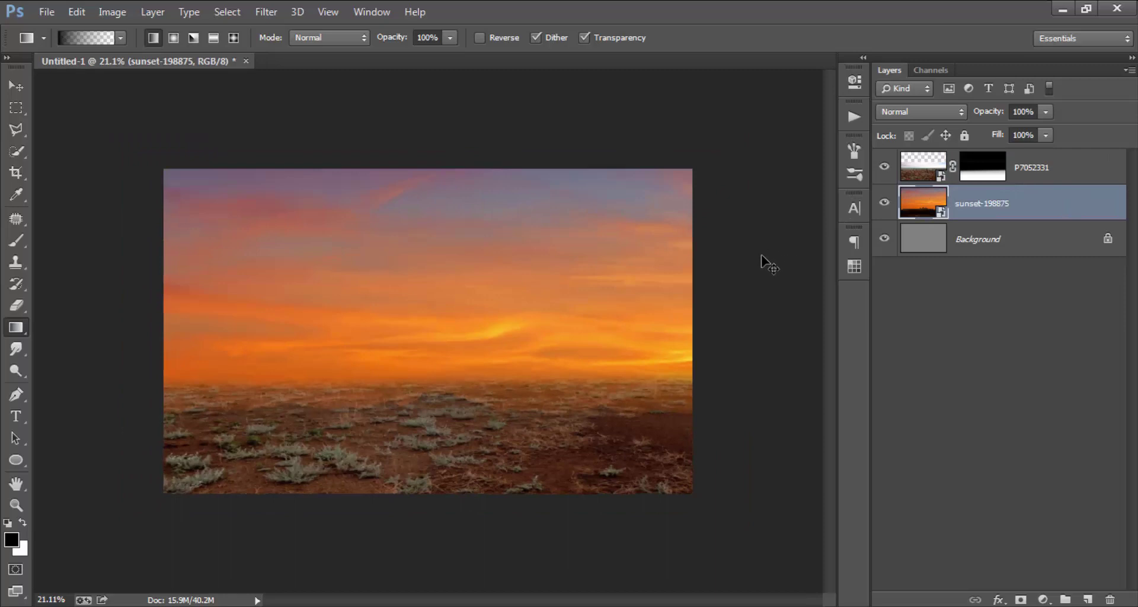
pyautogui.hotkey('ctrl', 't')
pyautogui.hotkey('ctrl', '-')
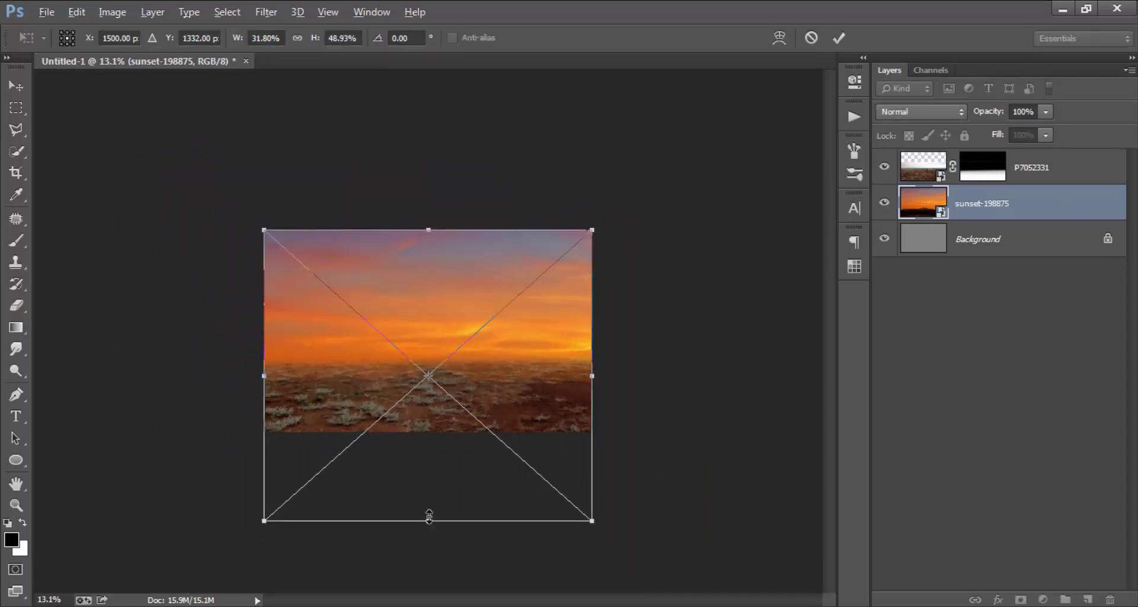
pyautogui.moveTo(429, 522)
pyautogui.mouseDown()
pyautogui.moveTo(427, 578)
pyautogui.moveTo(427, 543)
pyautogui.mouseUp()
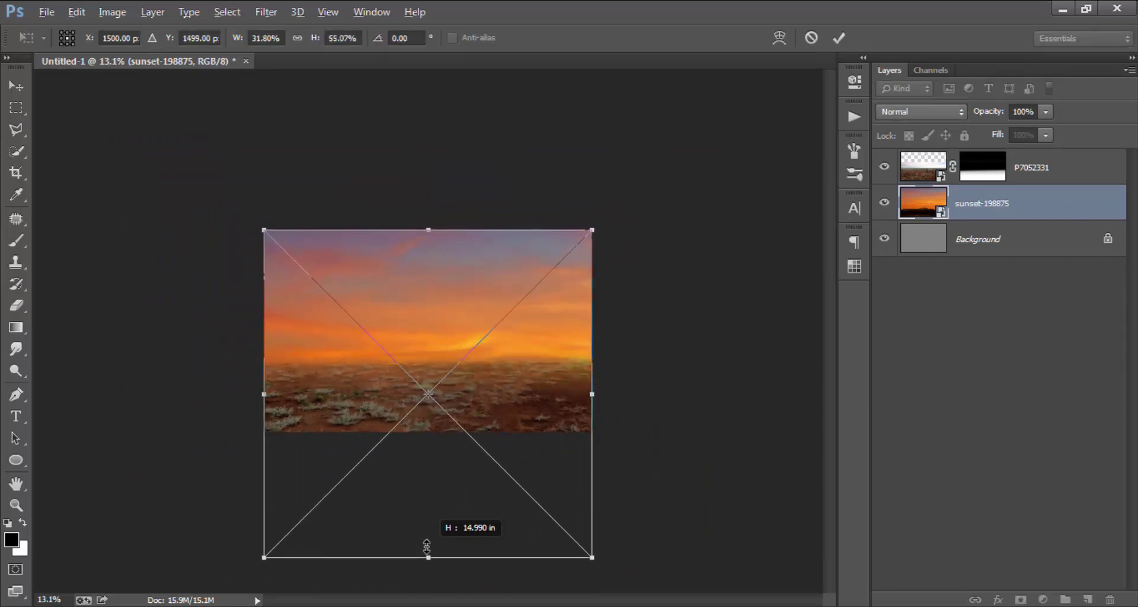
pyautogui.click(839, 38)
pyautogui.press('g')
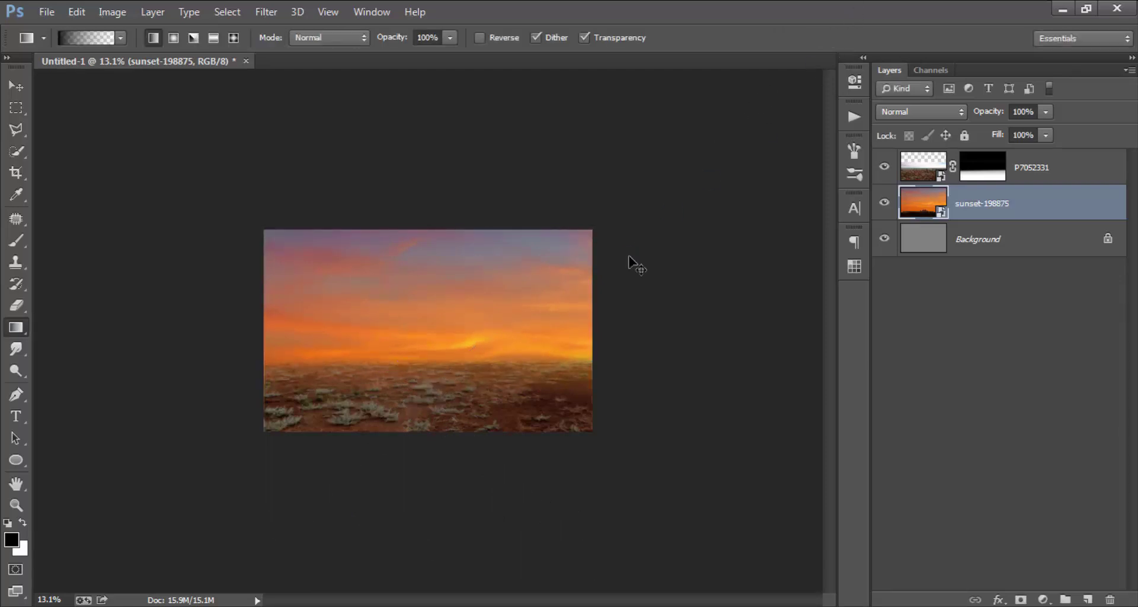
pyautogui.hotkey('ctrl', '0')
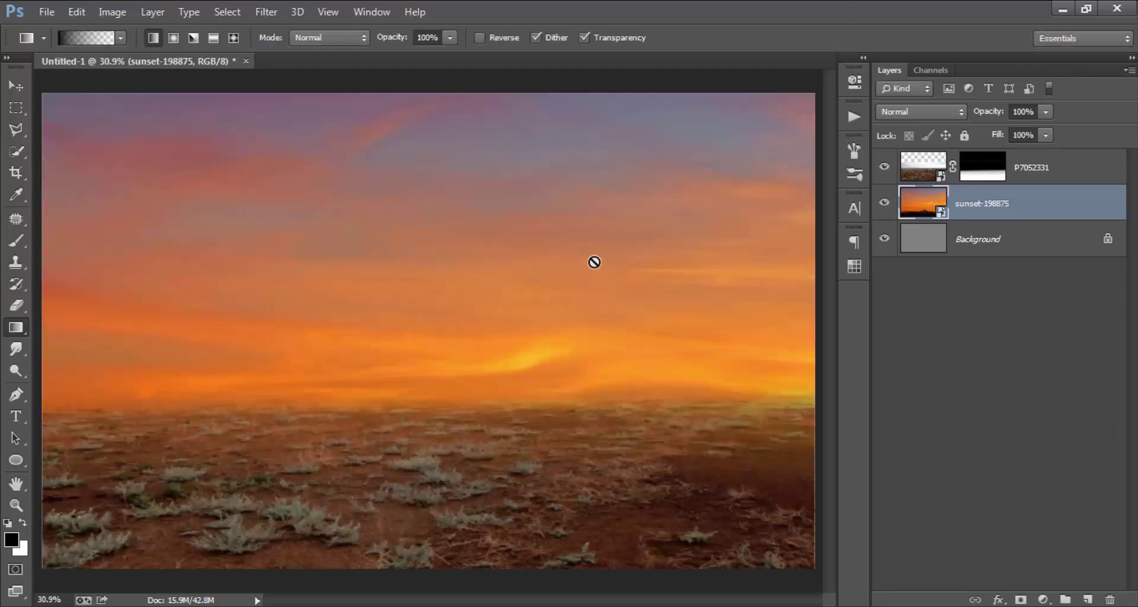
pyautogui.click(16, 86)
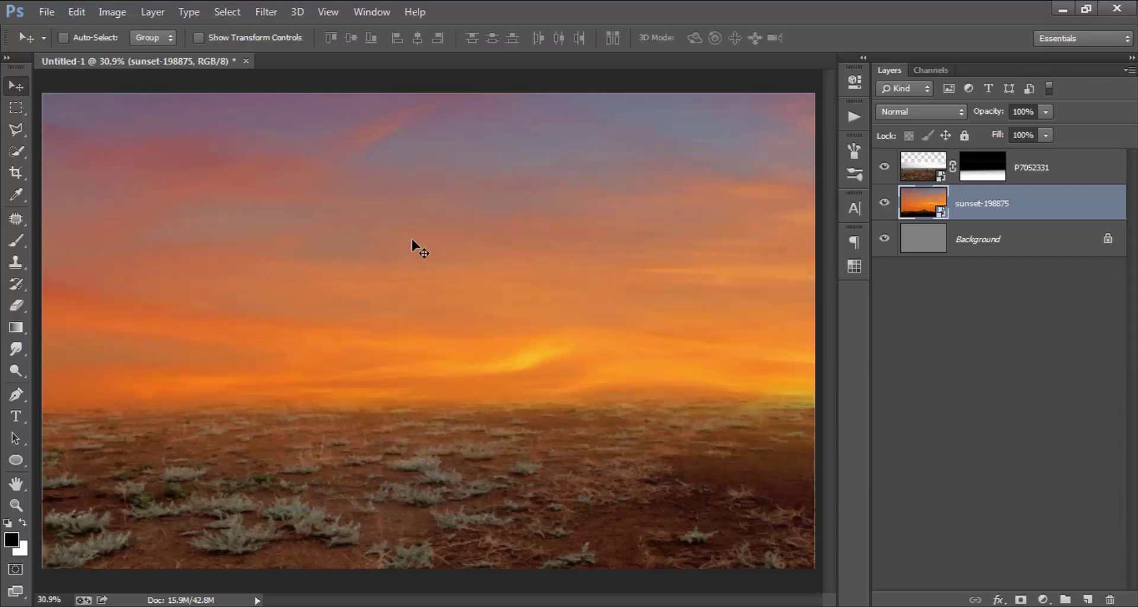
pyautogui.scroll(-1, 415, 246)
pyautogui.click(1052, 171)
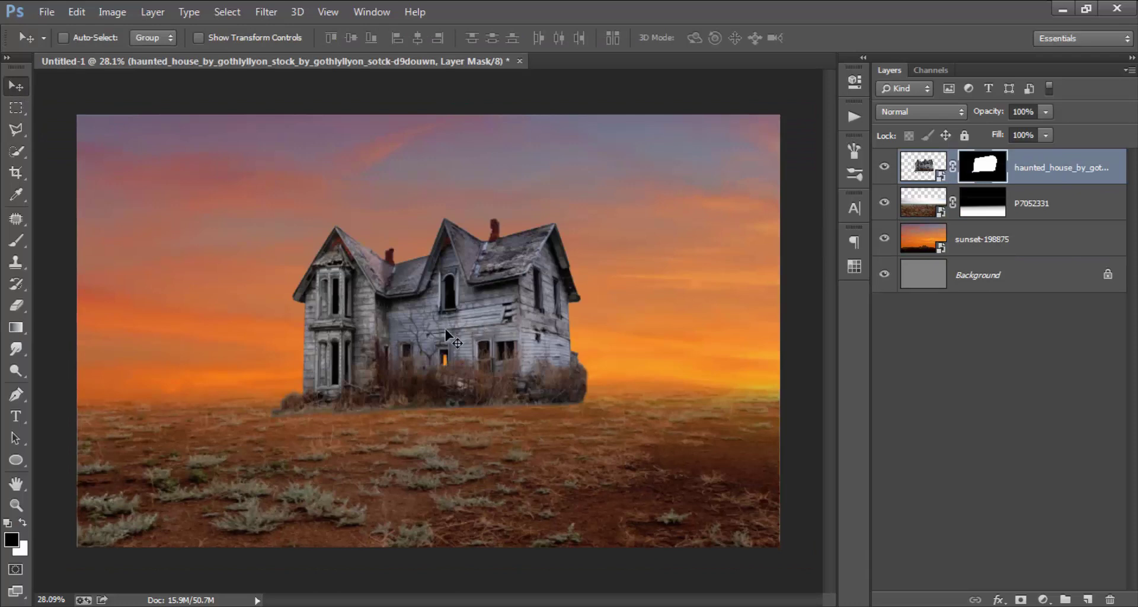
# Step: Move the haunted house right, then shrink and raise it with Free Transform
pyautogui.moveTo(484, 325); pyautogui.dragTo(590, 320)
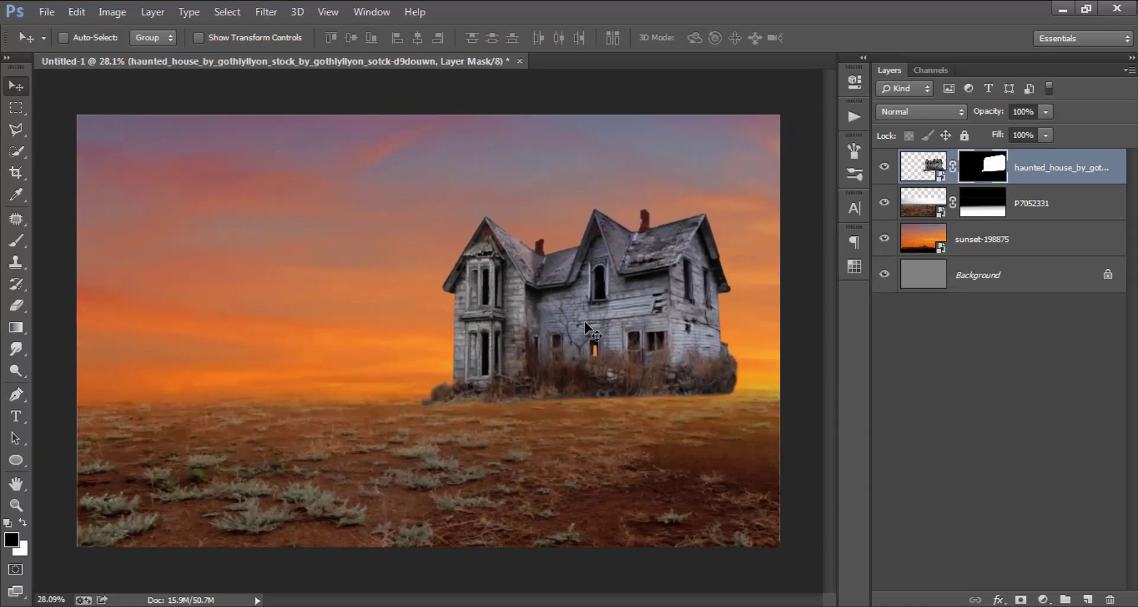
pyautogui.click(77, 12)
pyautogui.click(283, 299)
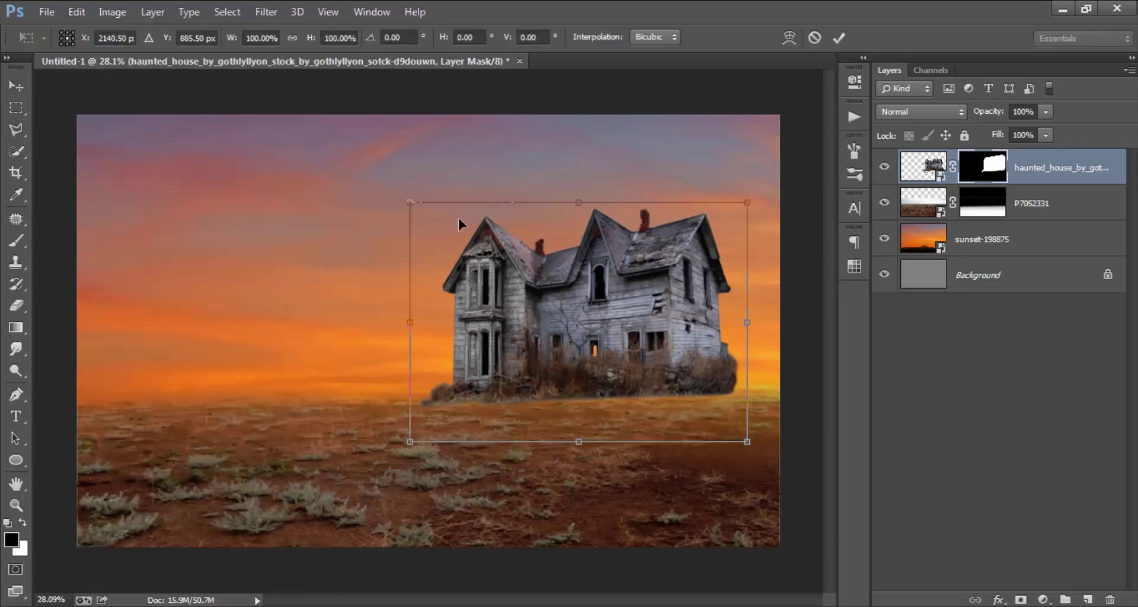
pyautogui.moveTo(401, 205)
pyautogui.mouseDown()
pyautogui.moveTo(501, 274)
pyautogui.moveTo(470, 261)
pyautogui.moveTo(482, 254)
pyautogui.mouseUp()
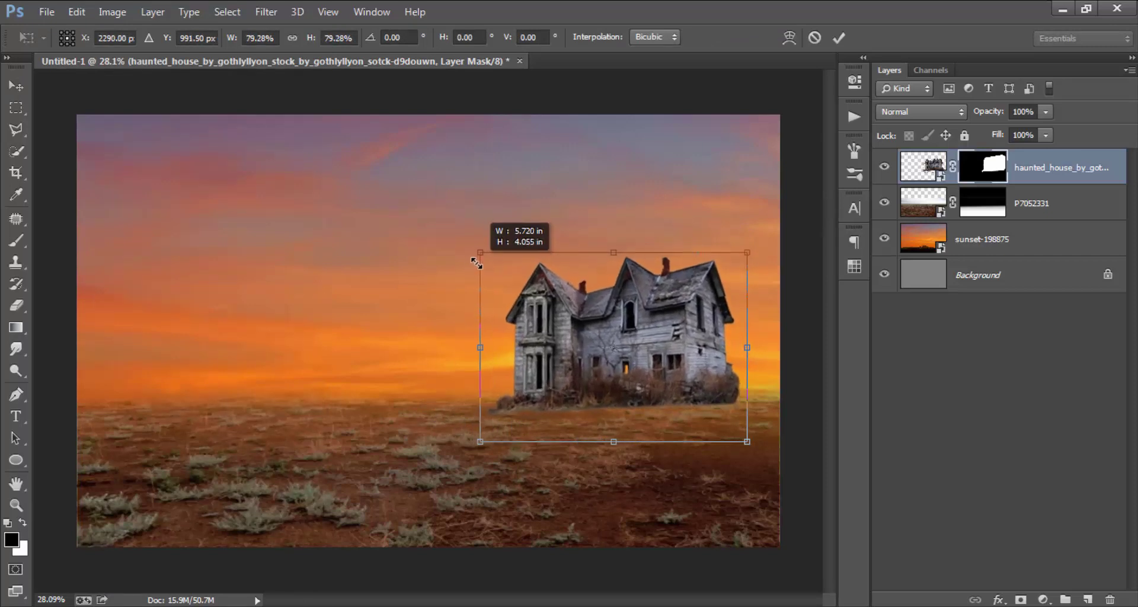
pyautogui.moveTo(565, 323); pyautogui.dragTo(568, 310)
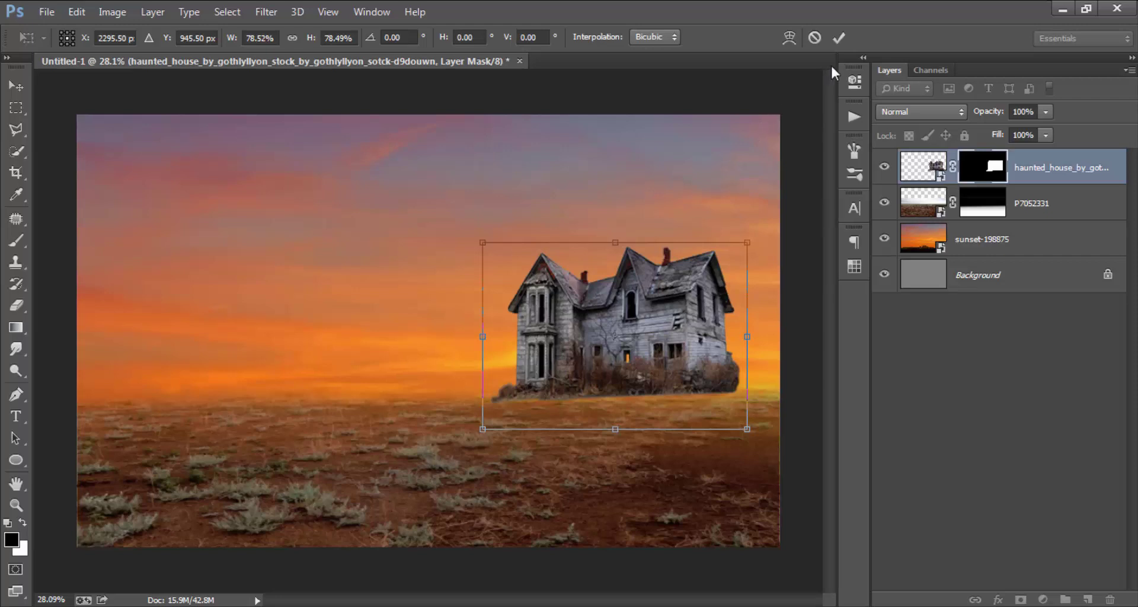
pyautogui.click(841, 36)
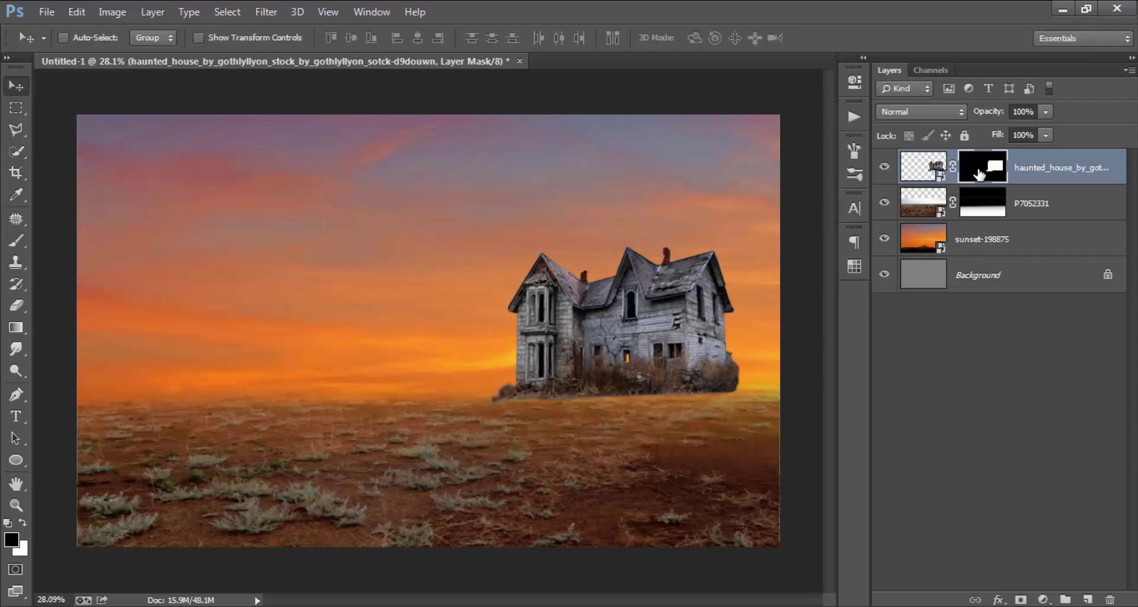
# Step: Fade the house's base into fog with repeated upward gradients on its mask
pyautogui.click(24, 326)
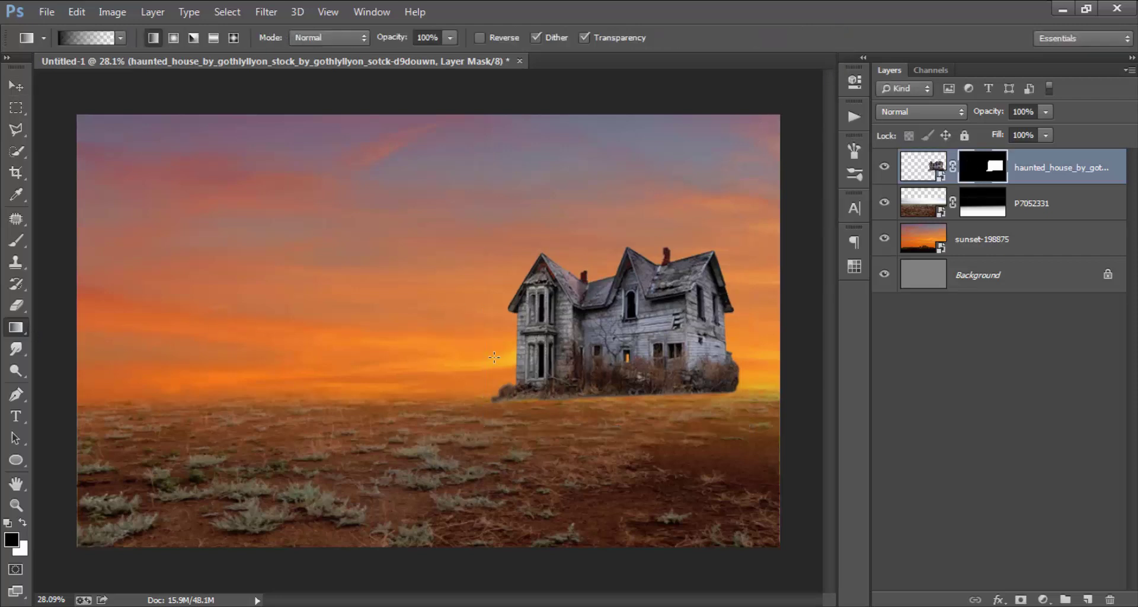
pyautogui.moveTo(617, 430); pyautogui.dragTo(613, 331)
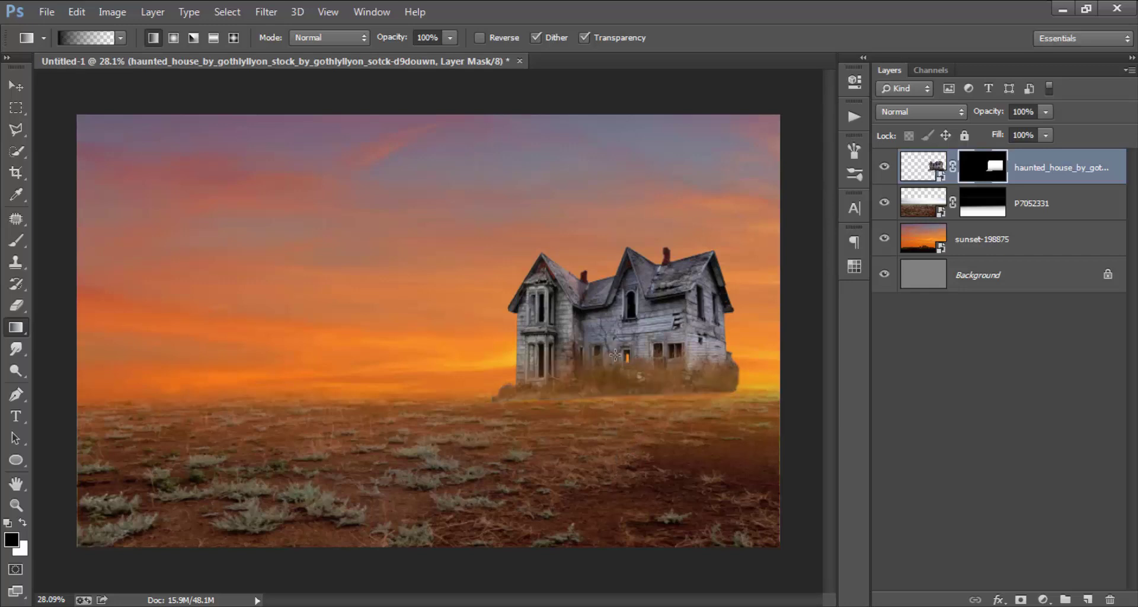
pyautogui.moveTo(632, 466); pyautogui.dragTo(624, 333)
pyautogui.moveTo(641, 481); pyautogui.dragTo(632, 336)
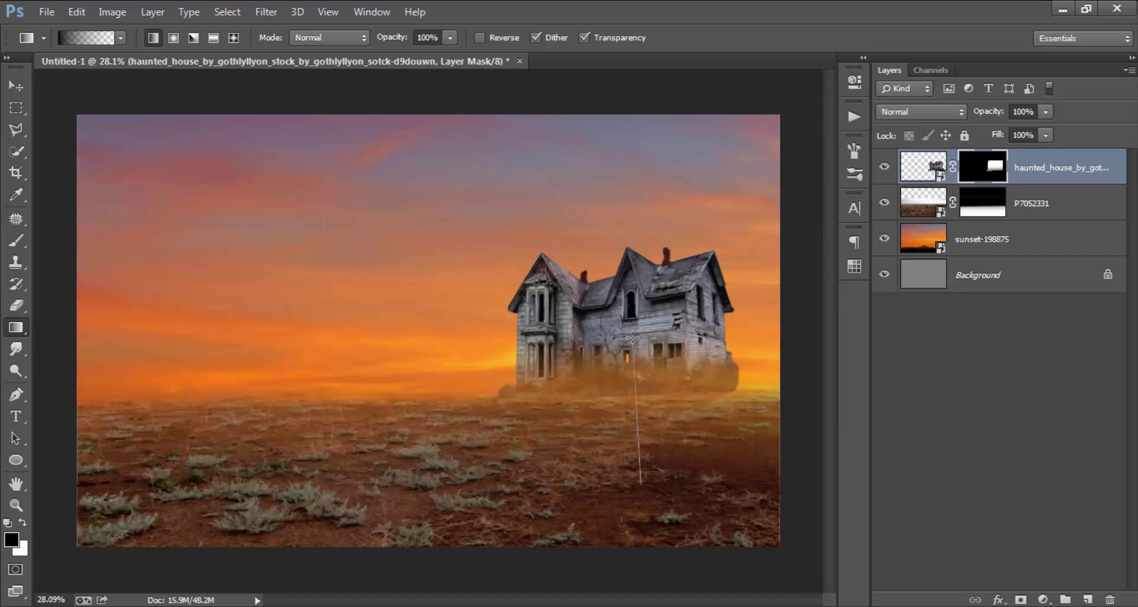
pyautogui.moveTo(639, 477); pyautogui.dragTo(628, 309)
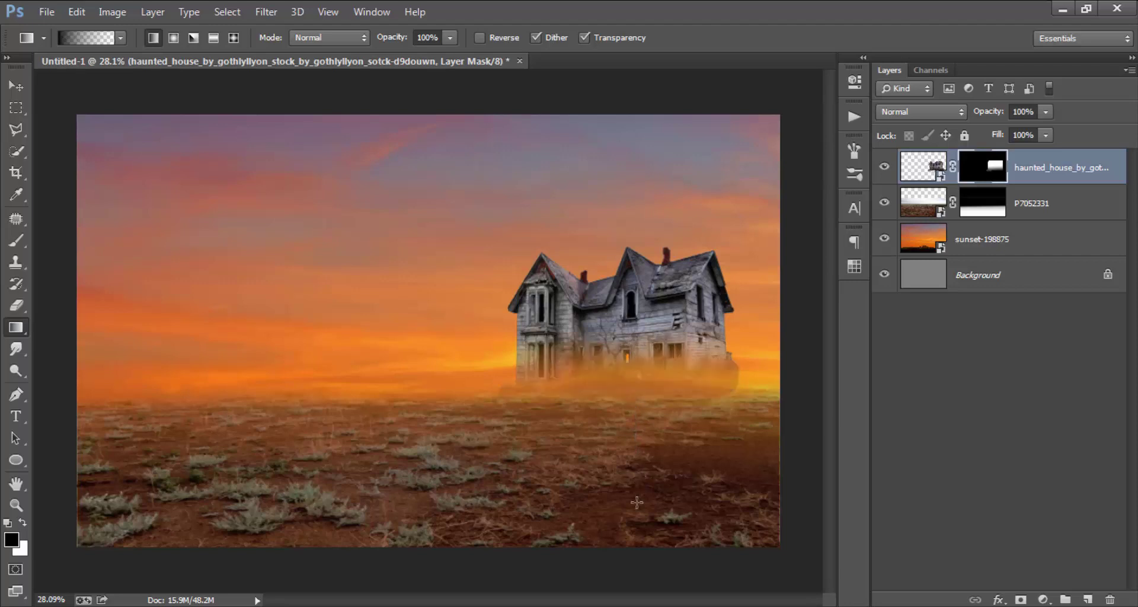
pyautogui.moveTo(630, 527); pyautogui.dragTo(625, 247)
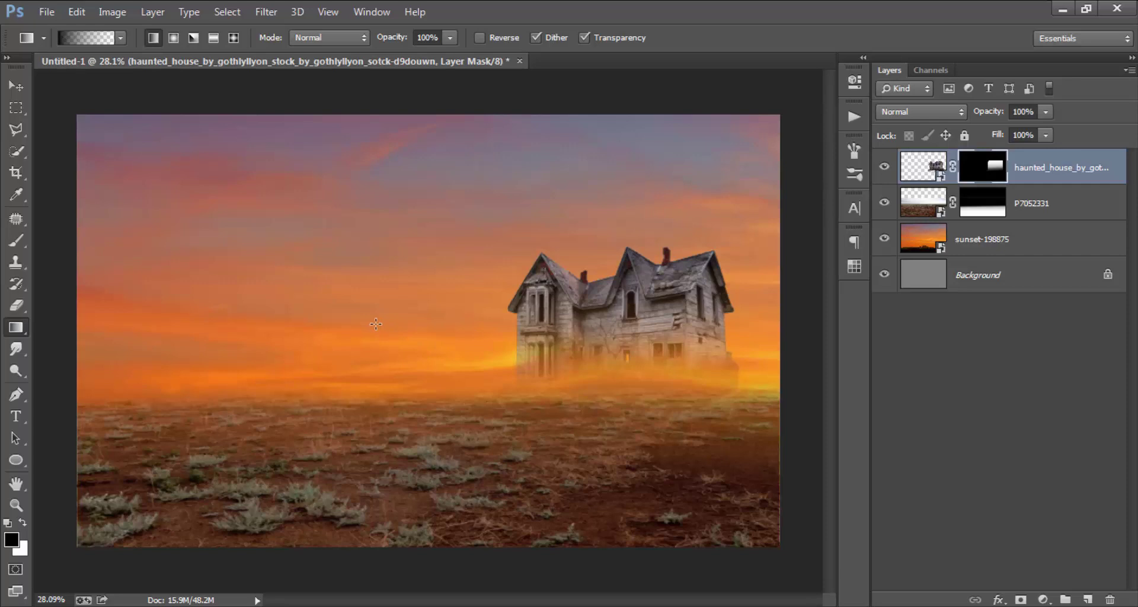
pyautogui.moveTo(581, 314); pyautogui.dragTo(653, 399)
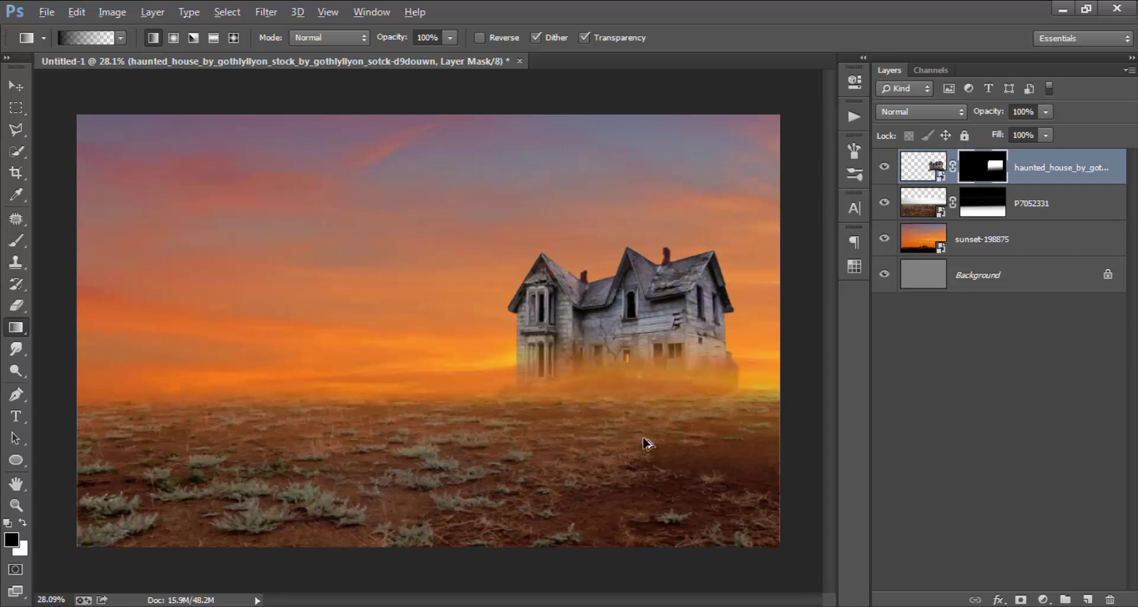
pyautogui.scroll(1, 652, 436)
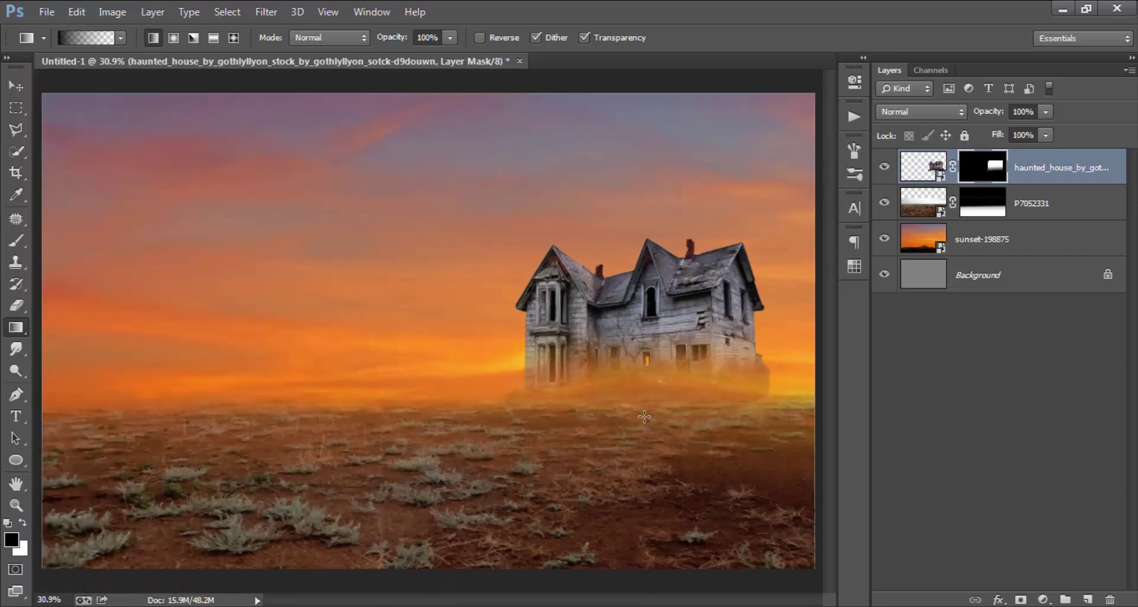
pyautogui.moveTo(640, 488); pyautogui.dragTo(639, 327)
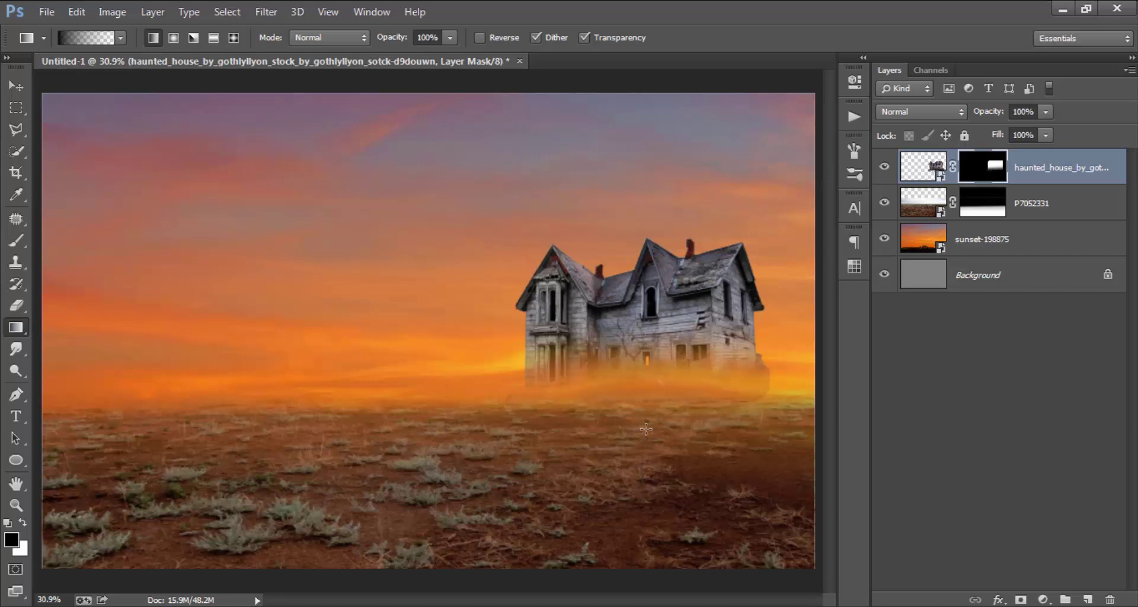
pyautogui.moveTo(641, 313)
pyautogui.mouseDown()
pyautogui.moveTo(658, 320)
pyautogui.moveTo(595, 239)
pyautogui.moveTo(600, 290)
pyautogui.moveTo(611, 290)
pyautogui.moveTo(587, 324)
pyautogui.mouseUp()
# Step: Shift the haunted house slightly left and up
pyautogui.click(16, 86)
pyautogui.scroll(-2, 502, 343)
pyautogui.scroll(1, 501, 342)
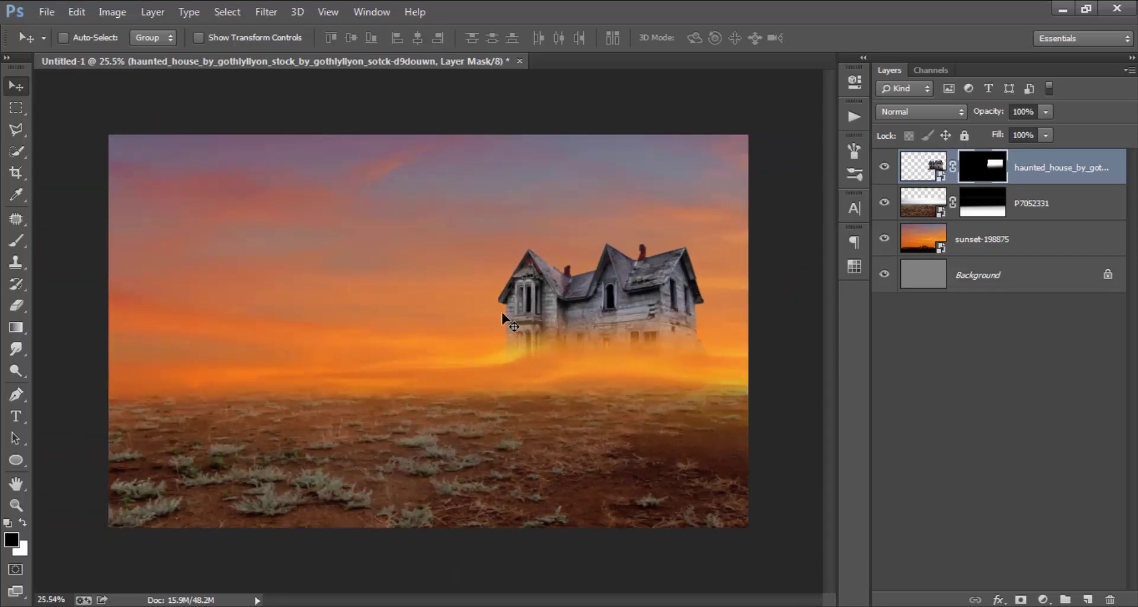
pyautogui.moveTo(503, 320); pyautogui.dragTo(489, 316)
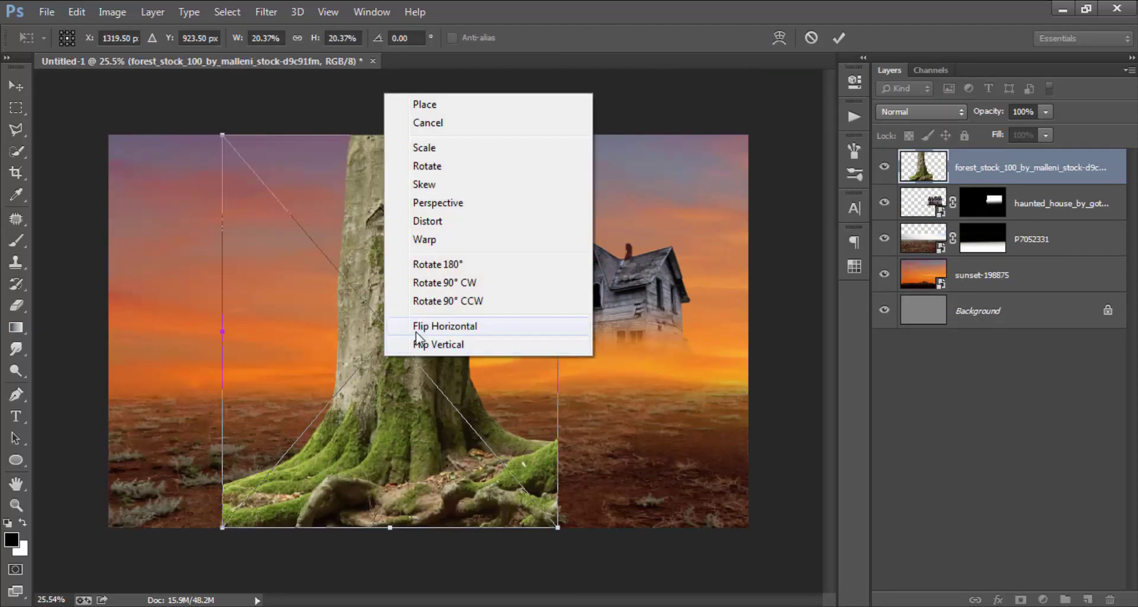
# Step: Flip the tree trunk horizontally, shrink it, and place it at the field's left
pyautogui.click(415, 326)
pyautogui.moveTo(414, 327); pyautogui.dragTo(306, 336)
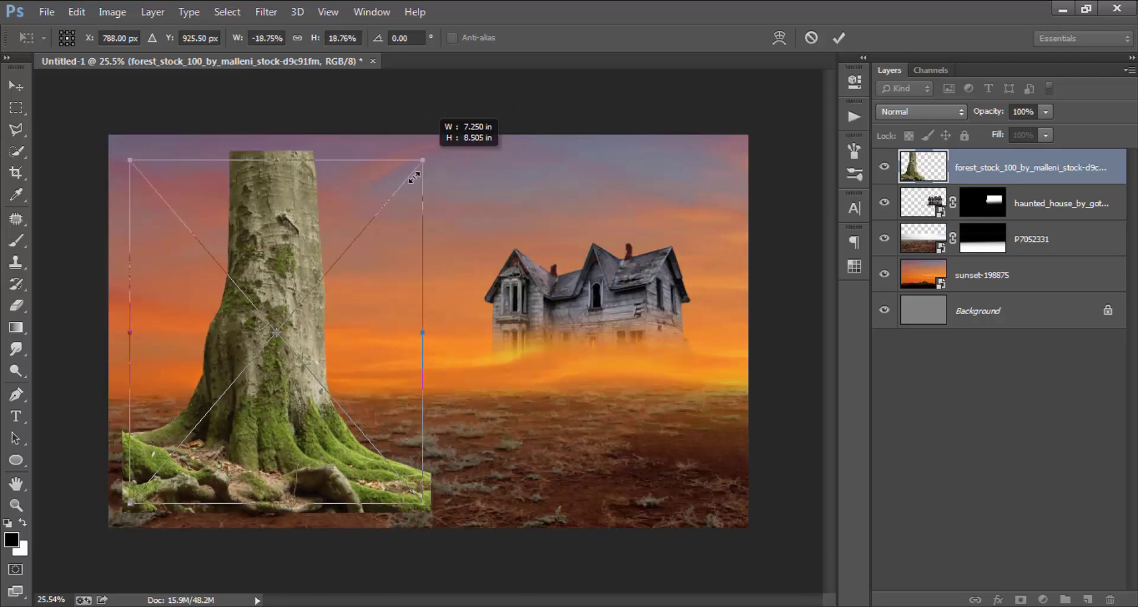
pyautogui.moveTo(441, 132); pyautogui.dragTo(398, 188)
pyautogui.moveTo(361, 233); pyautogui.dragTo(340, 274)
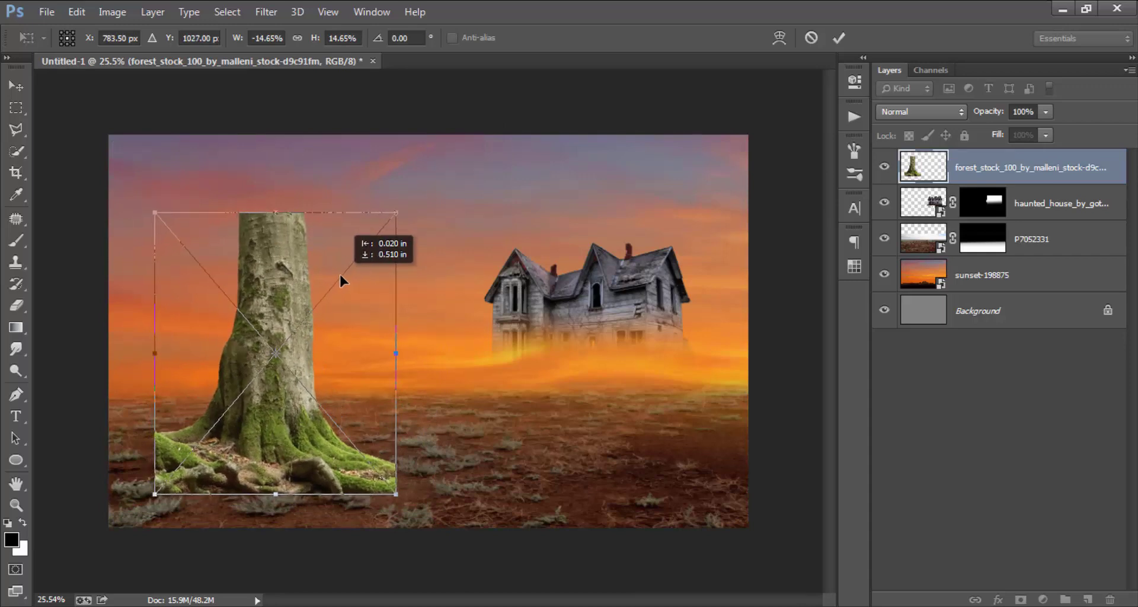
pyautogui.moveTo(340, 273); pyautogui.dragTo(340, 274)
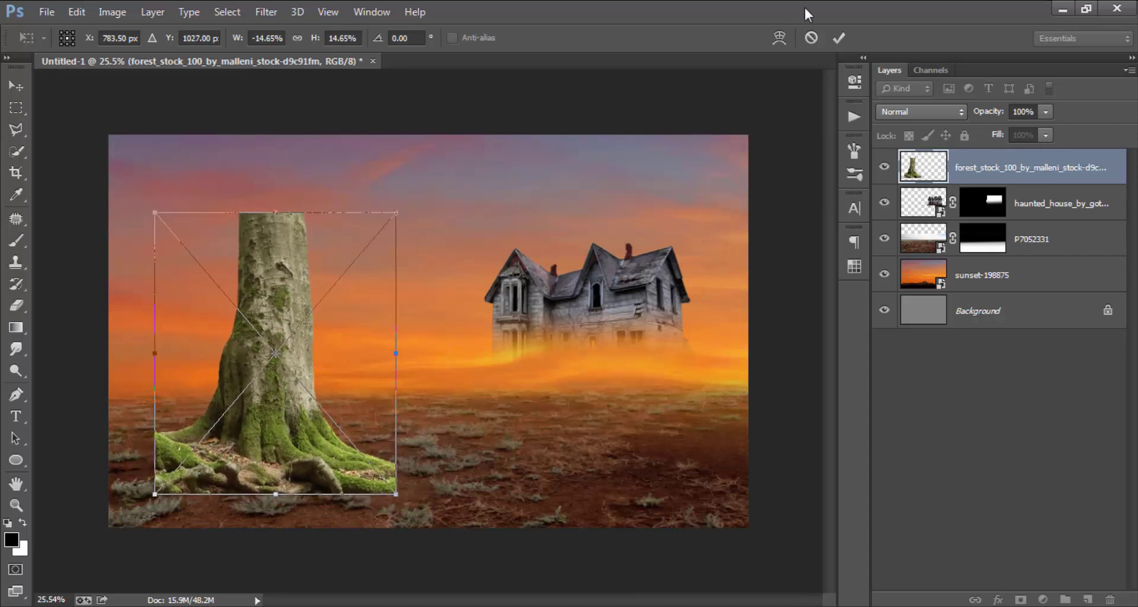
pyautogui.click(838, 37)
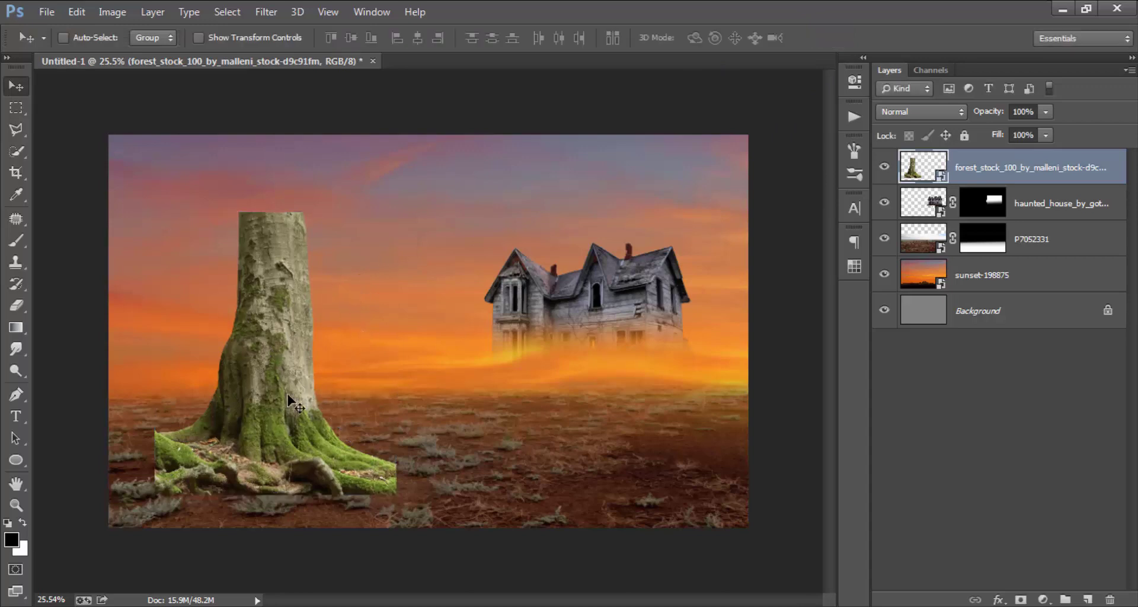
# Step: Add a layer mask to the tree trunk layer
pyautogui.scroll(3, 289, 402)
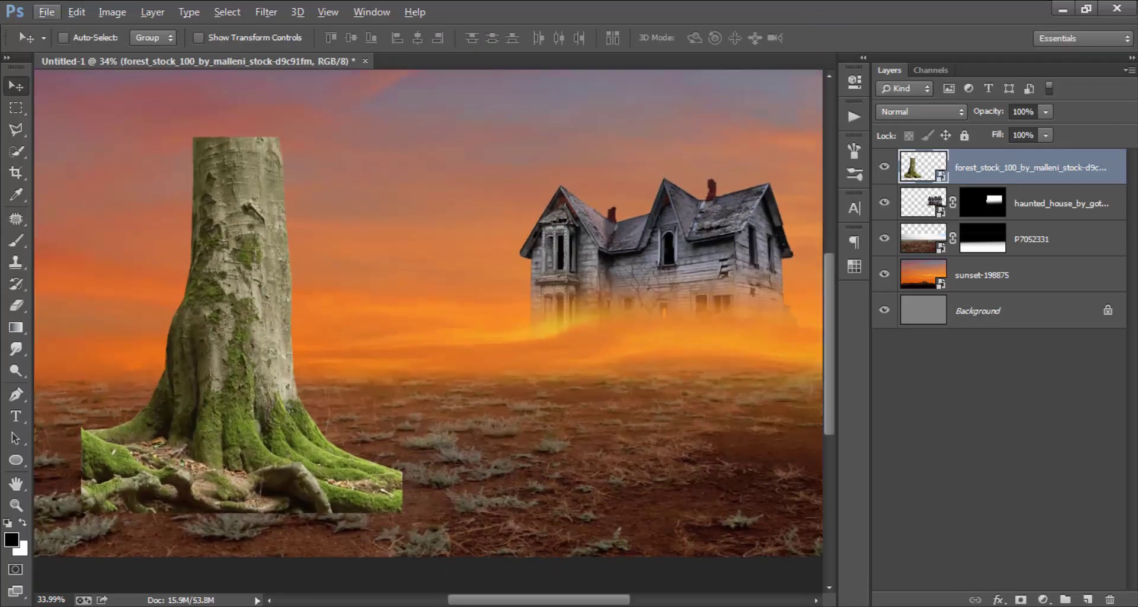
pyautogui.click(1021, 599)
pyautogui.click(16, 241)
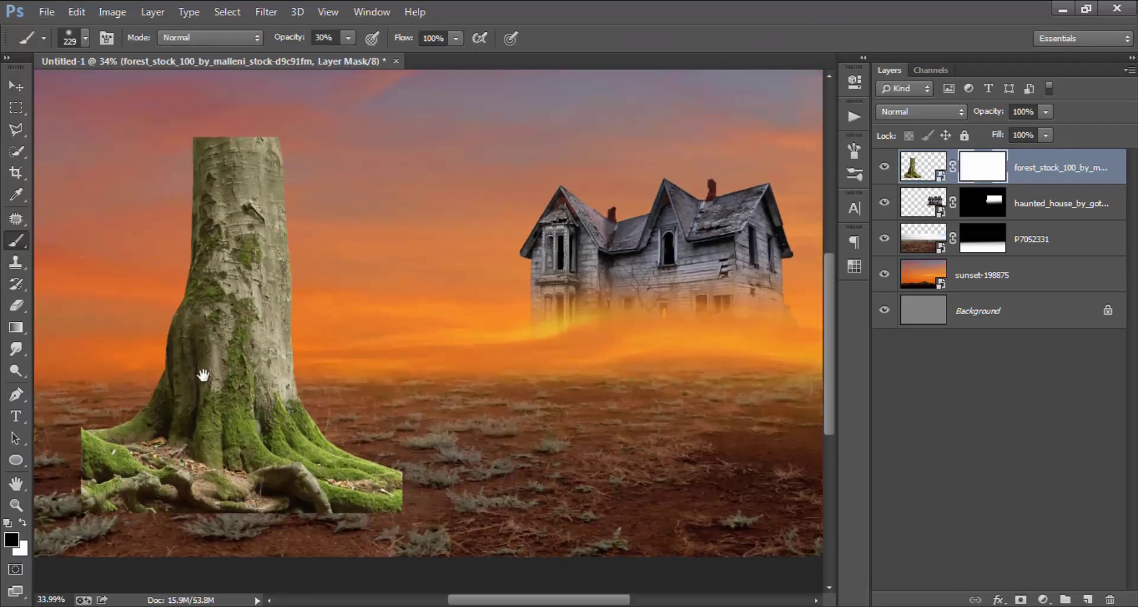
# Step: Paint soft black strokes on the tree mask along the roots' left edge, grass and bottom
pyautogui.scroll(1, 203, 375)
pyautogui.scroll(1, 212, 362)
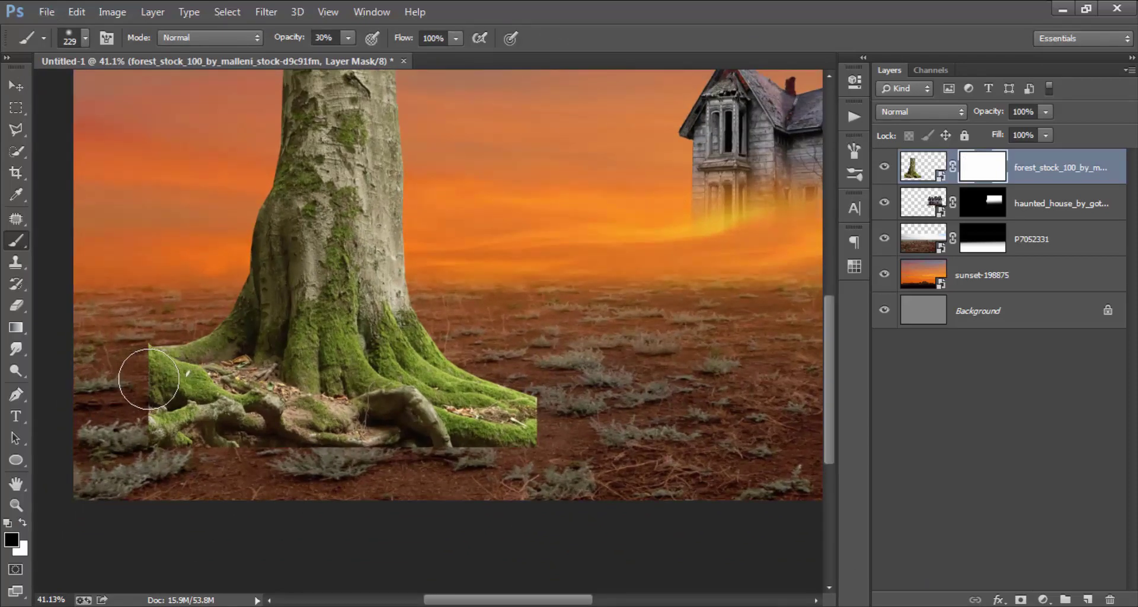
pyautogui.moveTo(148, 379)
pyautogui.mouseDown()
pyautogui.moveTo(225, 418)
pyautogui.moveTo(241, 407)
pyautogui.moveTo(140, 381)
pyautogui.moveTo(110, 427)
pyautogui.moveTo(221, 450)
pyautogui.moveTo(480, 467)
pyautogui.moveTo(585, 432)
pyautogui.moveTo(356, 419)
pyautogui.moveTo(308, 432)
pyautogui.moveTo(151, 369)
pyautogui.moveTo(266, 407)
pyautogui.moveTo(420, 427)
pyautogui.moveTo(316, 420)
pyautogui.moveTo(579, 447)
pyautogui.moveTo(564, 412)
pyautogui.moveTo(542, 409)
pyautogui.mouseUp()
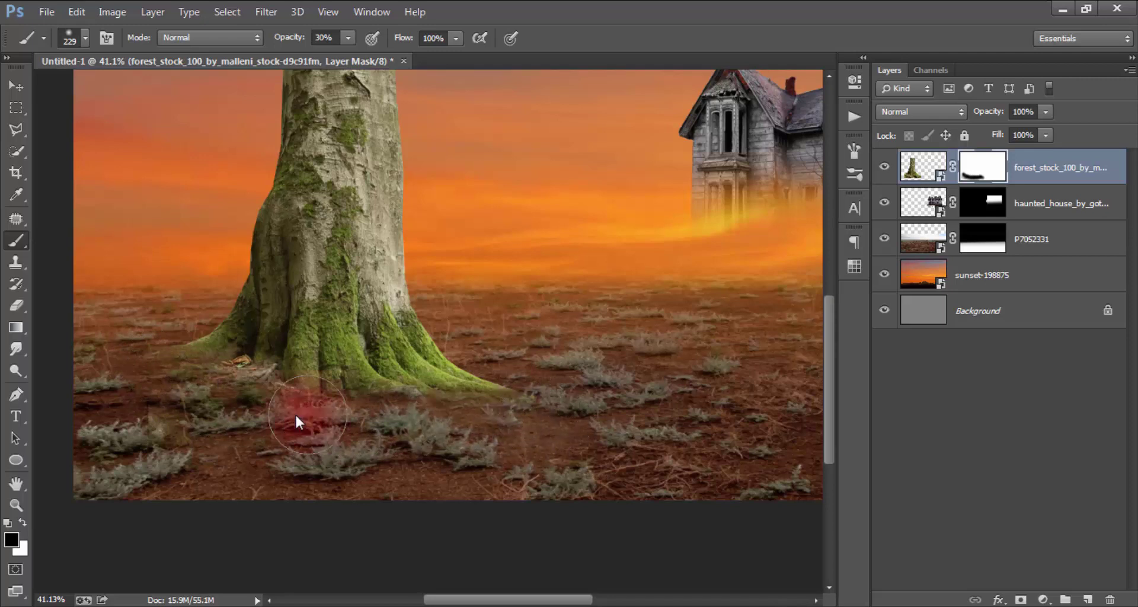
pyautogui.scroll(2, 295, 414)
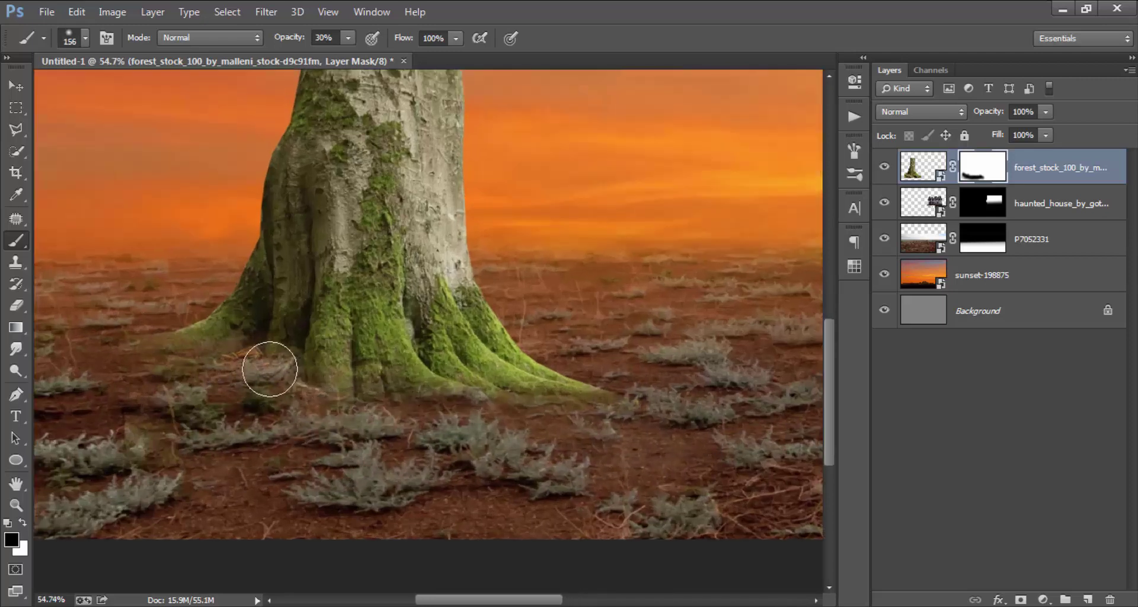
pyautogui.moveTo(270, 369)
pyautogui.mouseDown()
pyautogui.moveTo(204, 389)
pyautogui.moveTo(131, 366)
pyautogui.mouseUp()
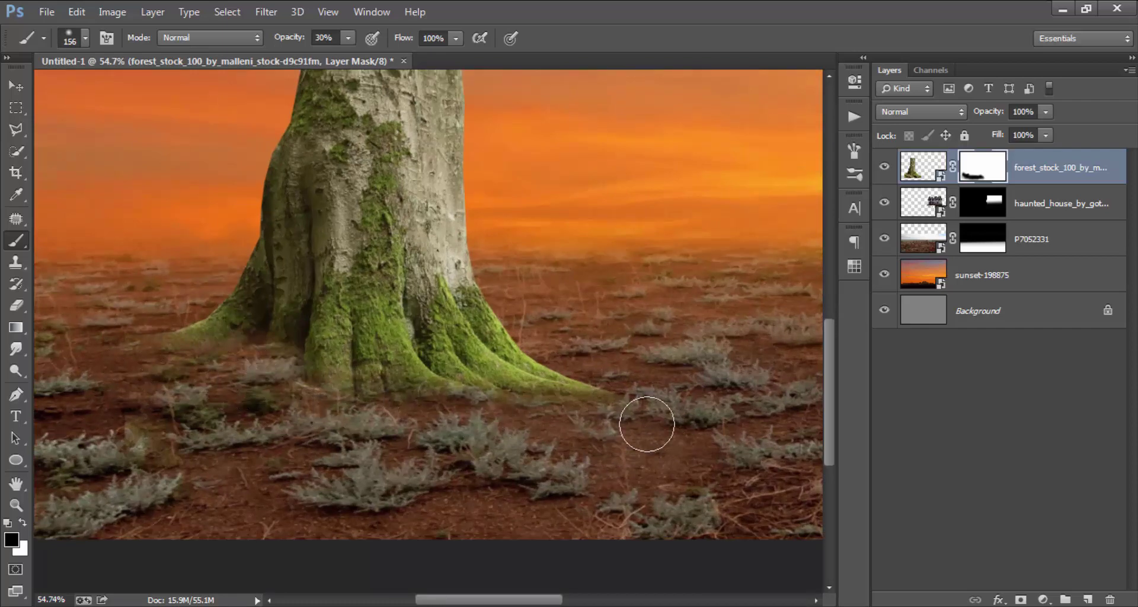
pyautogui.moveTo(356, 406)
pyautogui.mouseDown()
pyautogui.moveTo(496, 426)
pyautogui.moveTo(287, 395)
pyautogui.mouseUp()
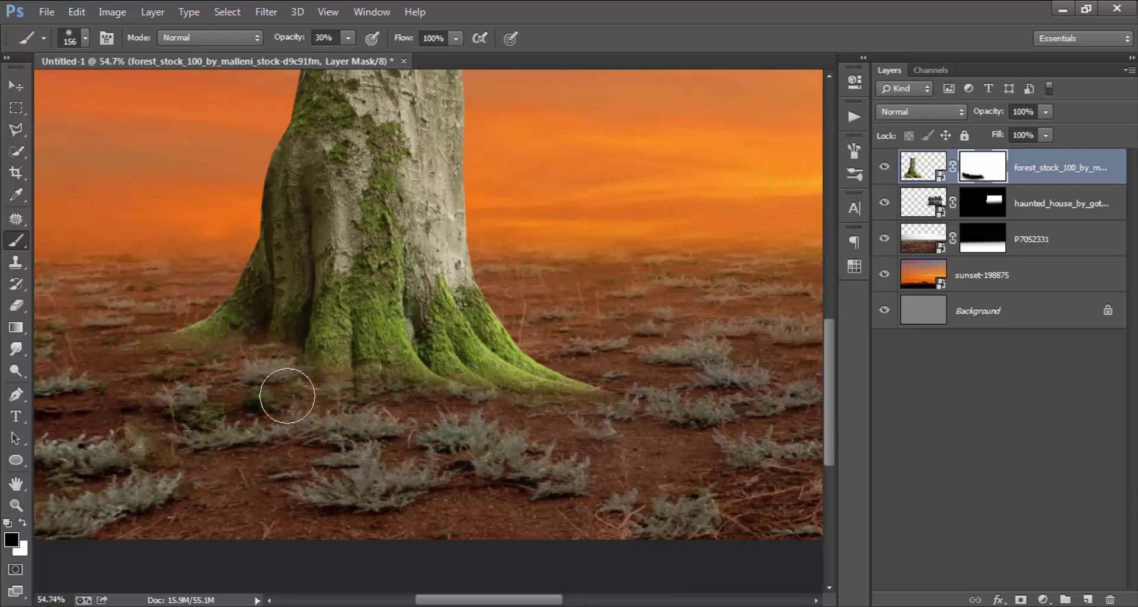
pyautogui.scroll(-2, 287, 395)
pyautogui.scroll(-1, 432, 352)
pyautogui.scroll(1, 407, 403)
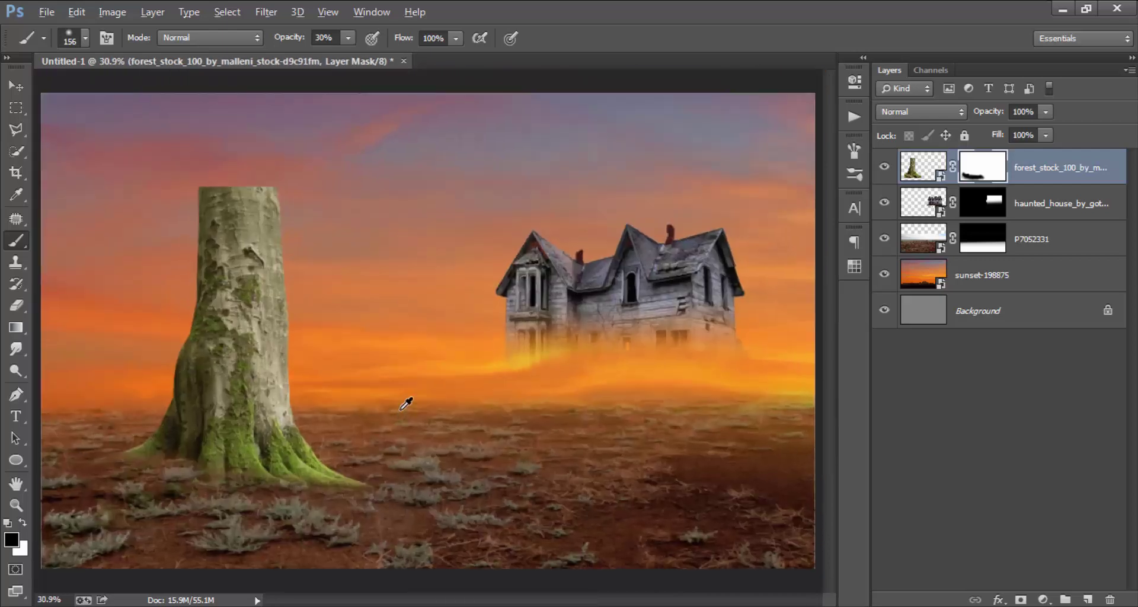
# Step: Add a Hue/Saturation layer clipped to the tree with Hue −19 and Saturation −17
pyautogui.click(16, 85)
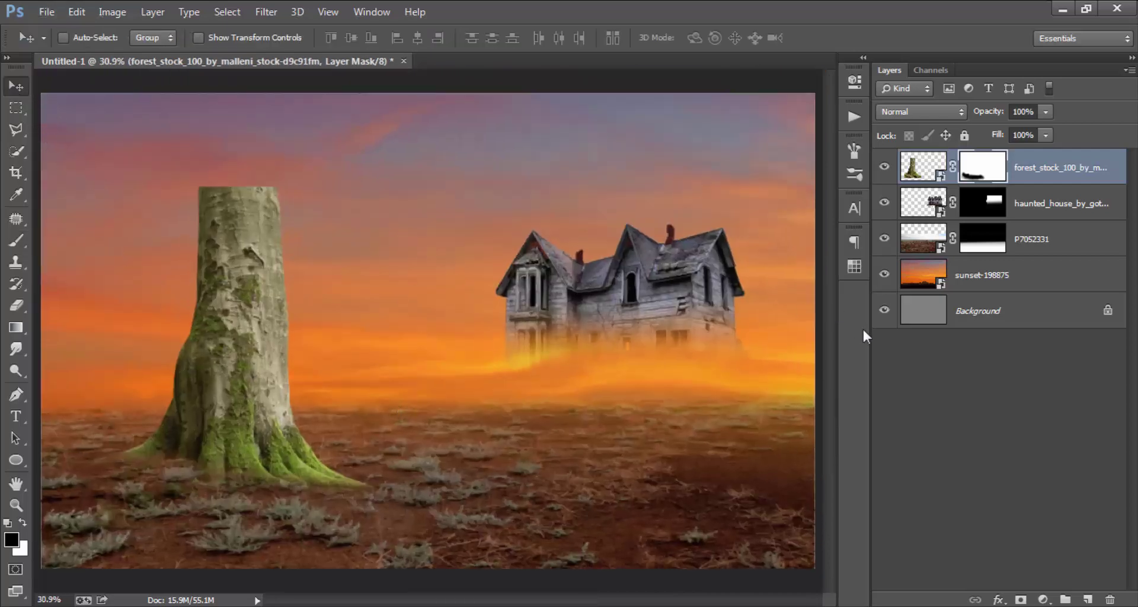
pyautogui.click(1043, 598)
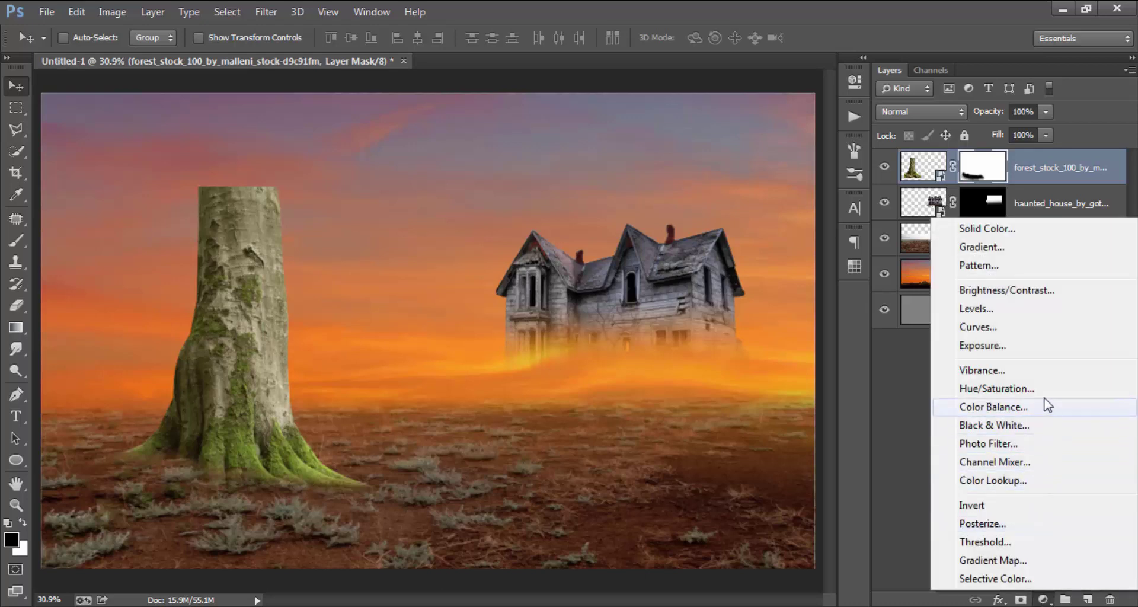
pyautogui.click(981, 384)
pyautogui.click(708, 331)
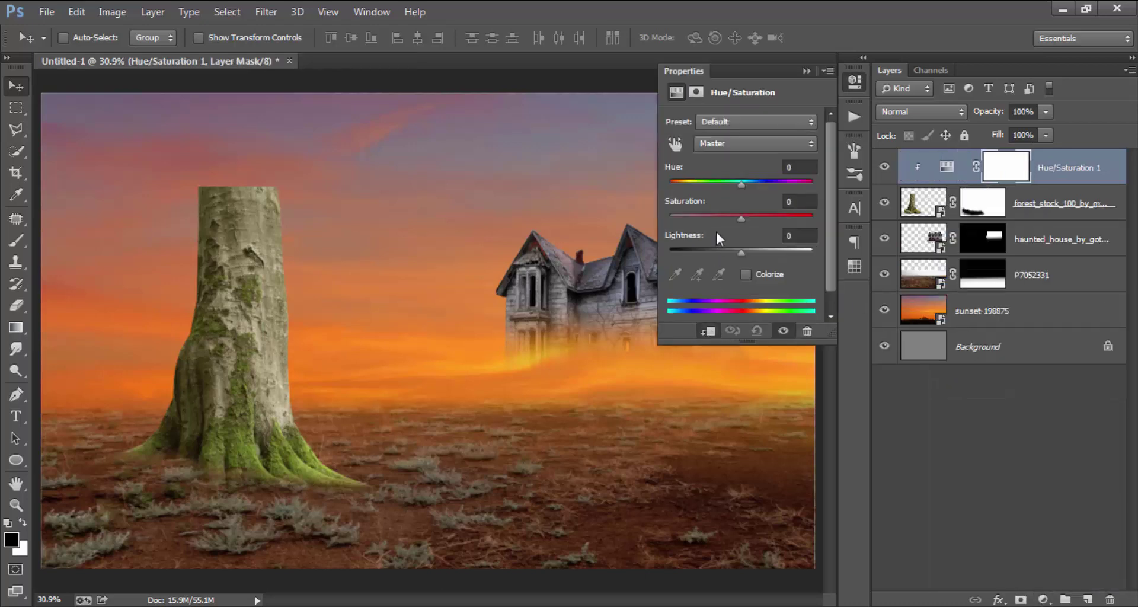
pyautogui.click(716, 216)
pyautogui.moveTo(716, 218)
pyautogui.mouseDown()
pyautogui.moveTo(687, 212)
pyautogui.moveTo(710, 217)
pyautogui.moveTo(728, 182)
pyautogui.mouseUp()
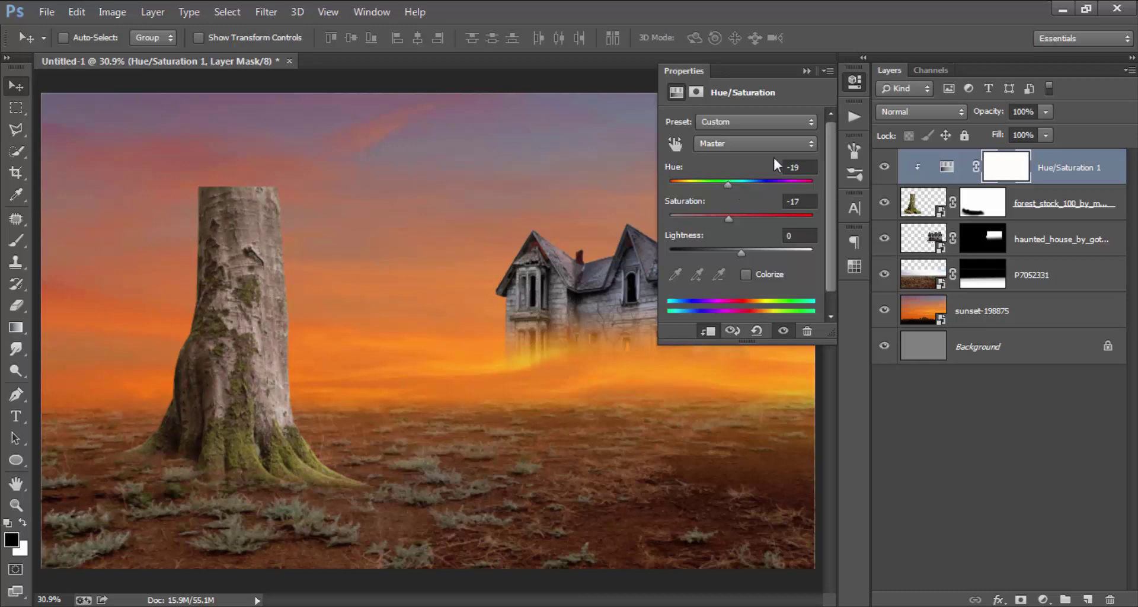
pyautogui.click(853, 81)
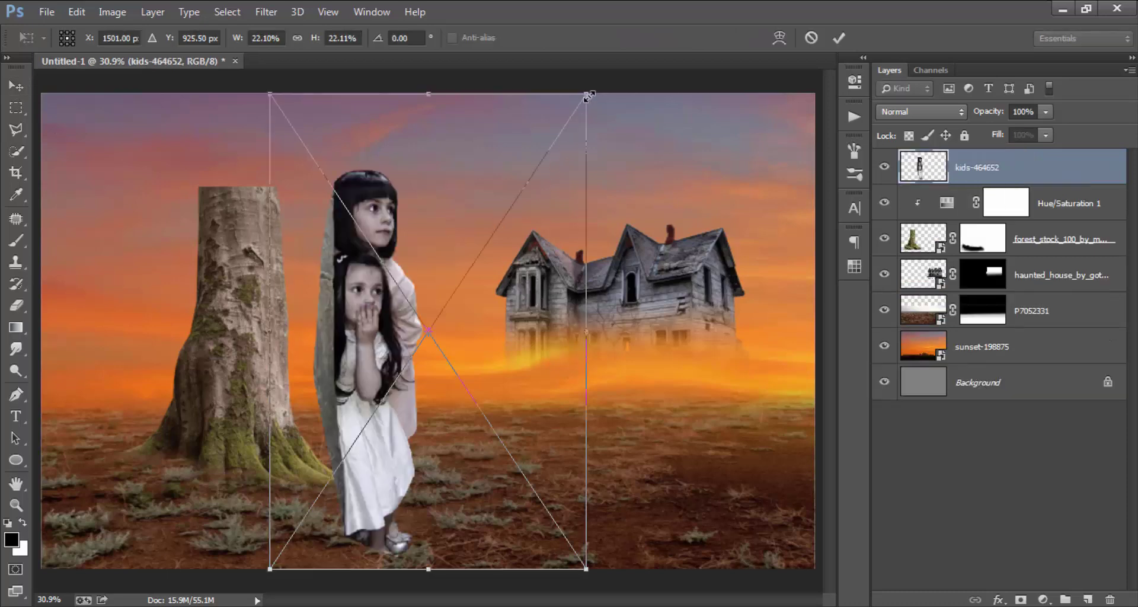
# Step: Shrink the girls photo, position it beside the trunk, and move its layer beneath the tree
pyautogui.moveTo(588, 95); pyautogui.dragTo(487, 243)
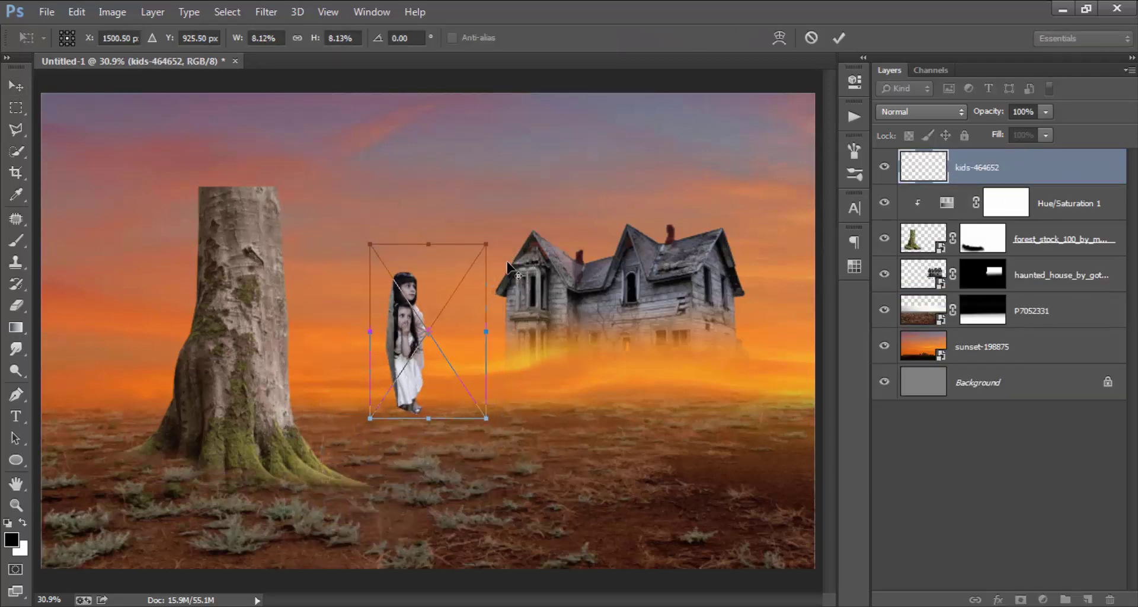
pyautogui.moveTo(418, 290); pyautogui.dragTo(337, 309)
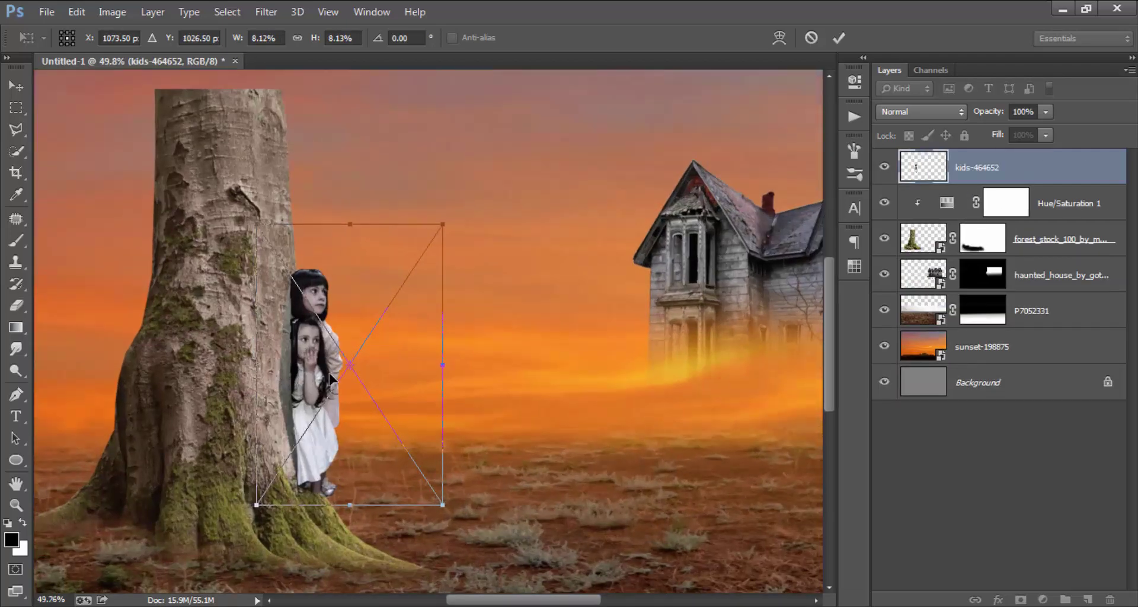
pyautogui.moveTo(325, 370)
pyautogui.mouseDown()
pyautogui.moveTo(336, 403)
pyautogui.moveTo(343, 385)
pyautogui.mouseUp()
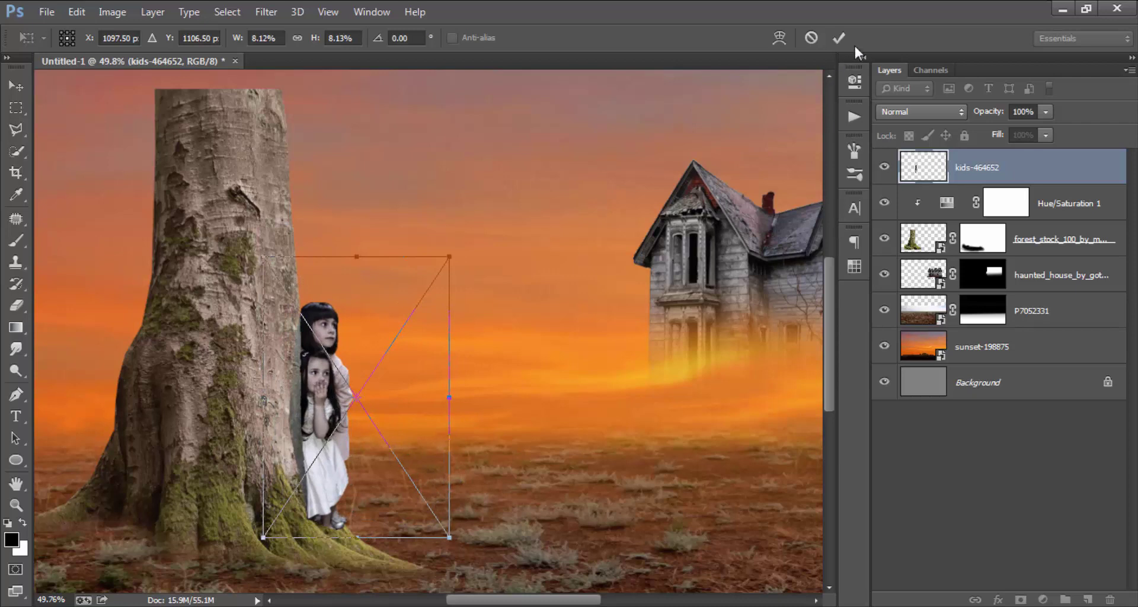
pyautogui.click(841, 38)
pyautogui.moveTo(948, 168); pyautogui.dragTo(978, 256)
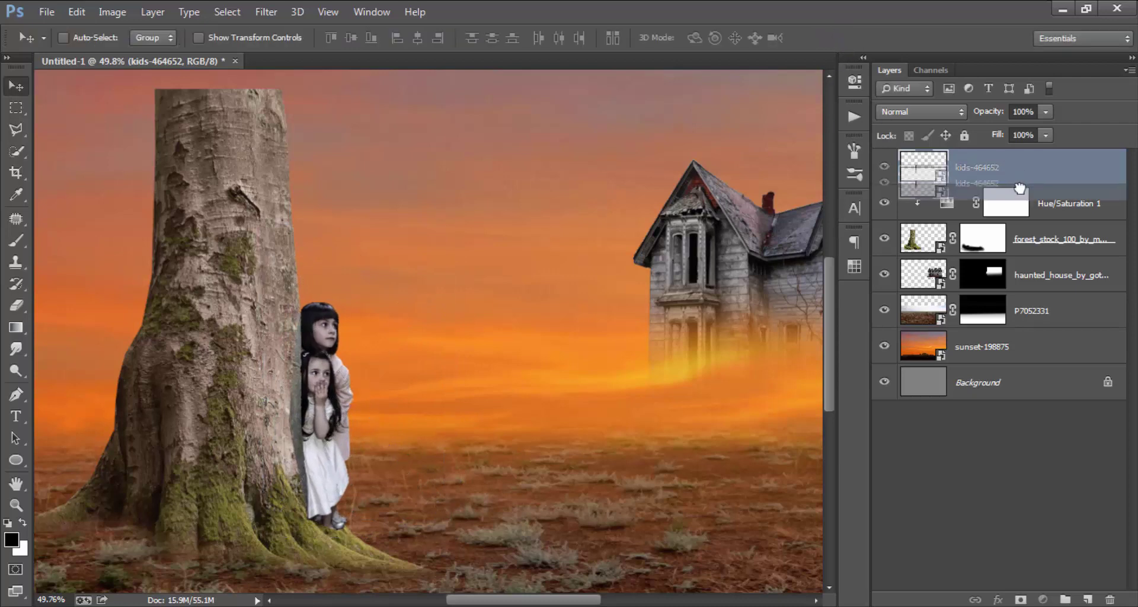
pyautogui.moveTo(534, 399); pyautogui.dragTo(534, 400)
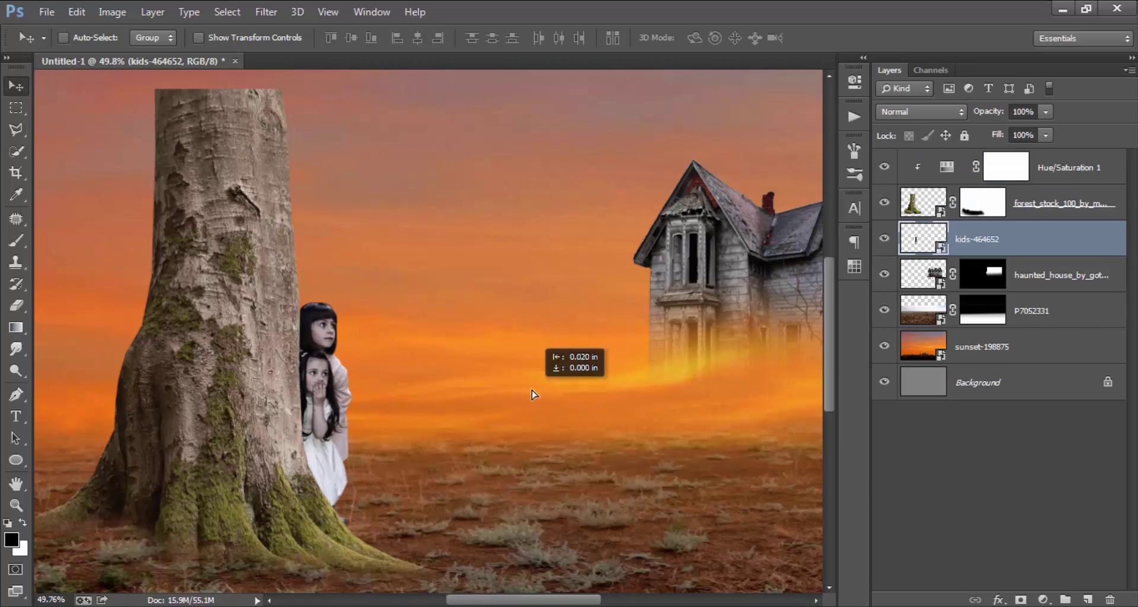
# Step: Zoom in and out to review the girls peeking from behind the tree
pyautogui.scroll(-3, 487, 387)
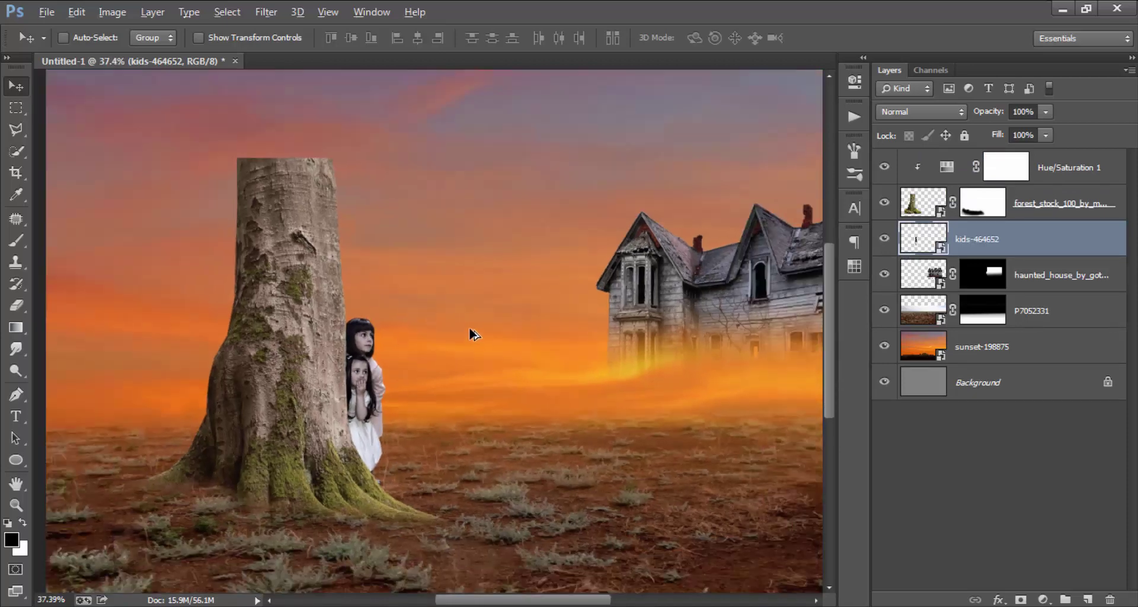
pyautogui.press('alt')
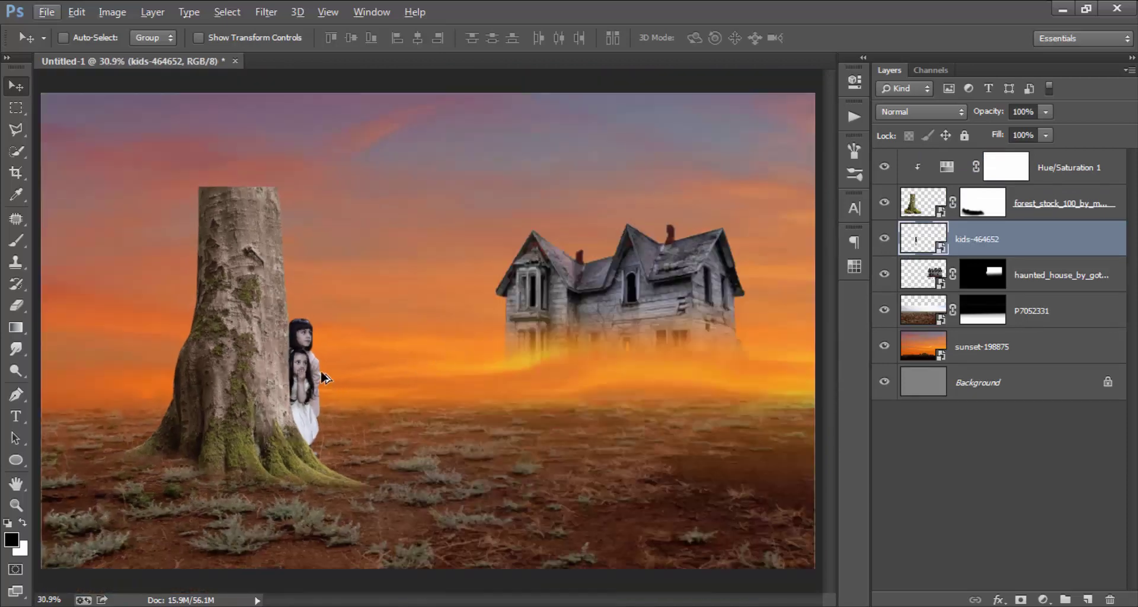
pyautogui.scroll(2, 323, 378)
pyautogui.scroll(2, 272, 382)
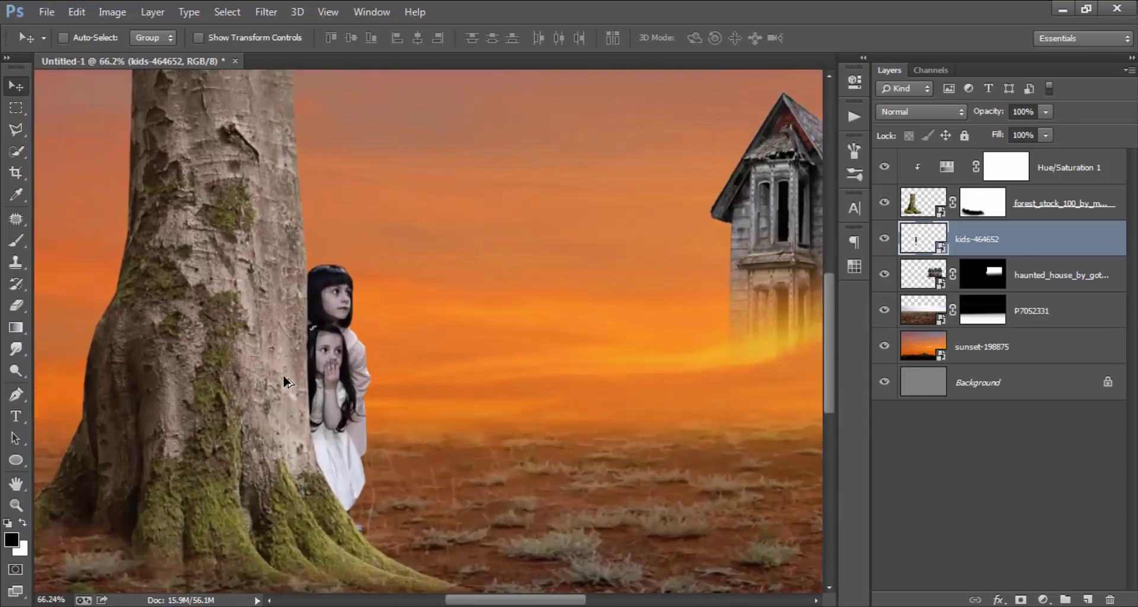
pyautogui.scroll(2, 308, 376)
pyautogui.scroll(-1, 335, 377)
pyautogui.scroll(-2, 368, 374)
pyautogui.scroll(1, 382, 371)
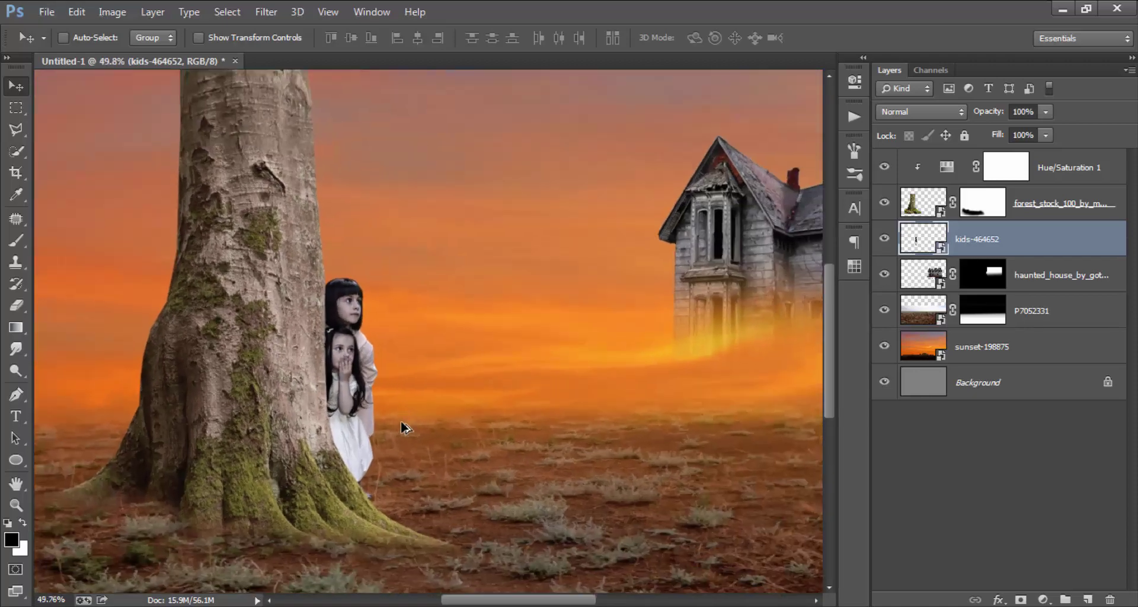
pyautogui.scroll(-2, 403, 418)
pyautogui.scroll(-1, 444, 394)
pyautogui.scroll(-1, 411, 399)
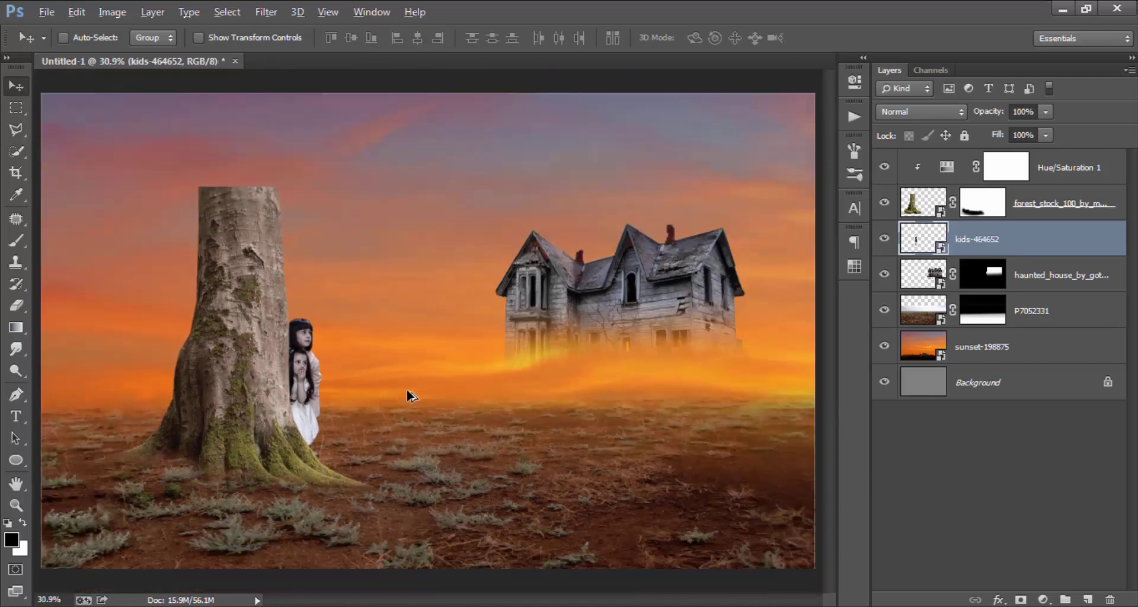
pyautogui.scroll(1, 279, 459)
pyautogui.scroll(1, 278, 459)
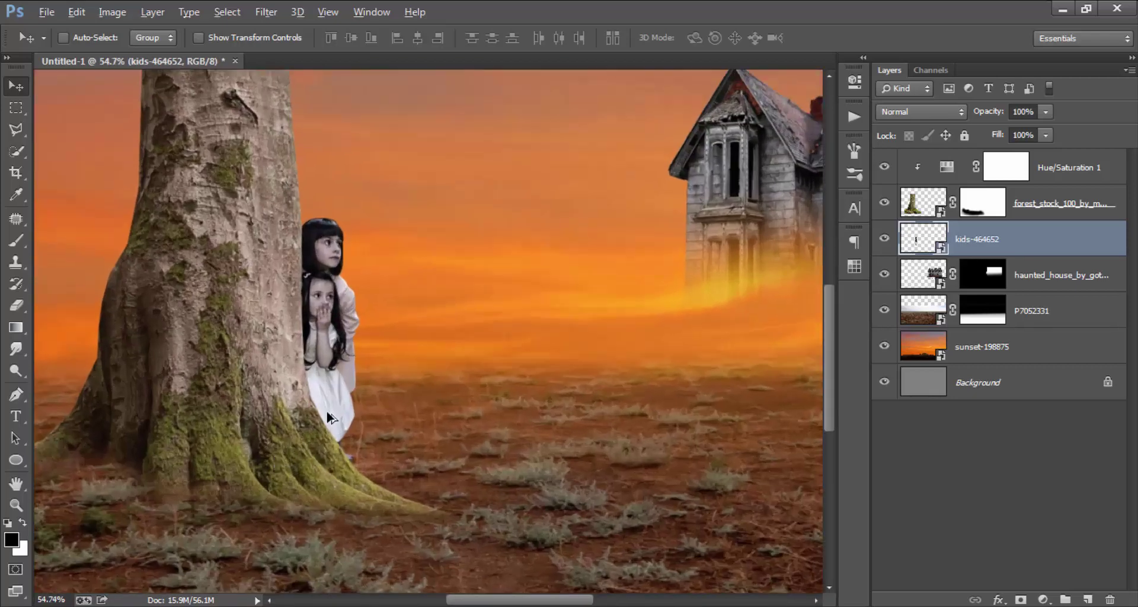
pyautogui.scroll(1, 508, 411)
pyautogui.scroll(1, 564, 418)
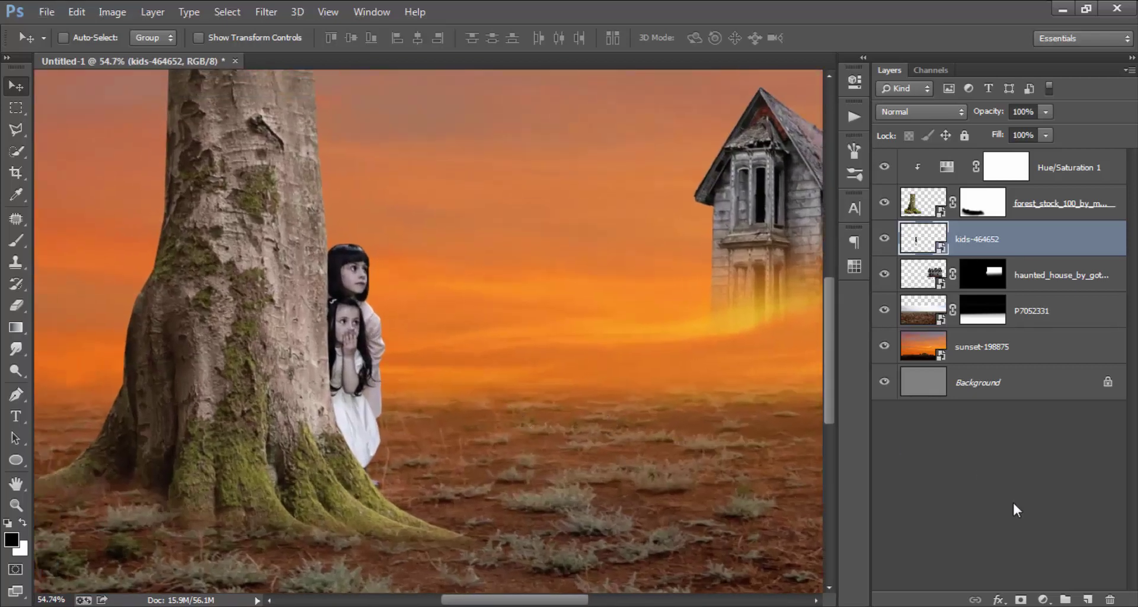
pyautogui.click(1043, 598)
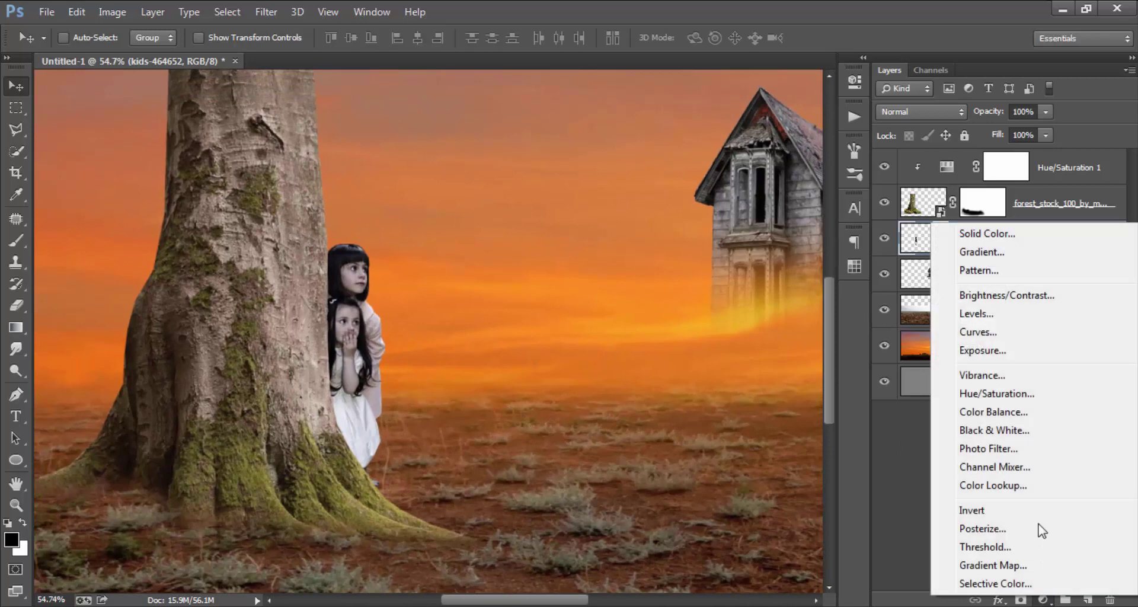
# Step: Add a Vibrance layer clipped to kids-464652, raising its vibrance and saturation
pyautogui.click(1038, 380)
pyautogui.click(707, 331)
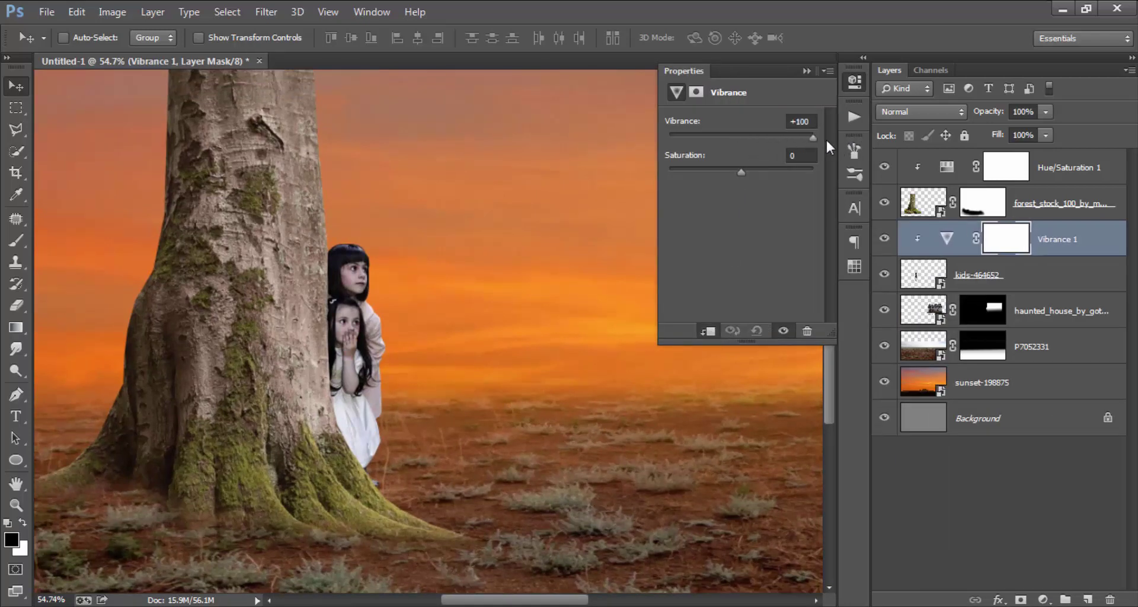
pyautogui.click(751, 170)
pyautogui.click(855, 79)
pyautogui.scroll(-2, 468, 309)
pyautogui.scroll(-2, 415, 303)
pyautogui.scroll(-1, 407, 284)
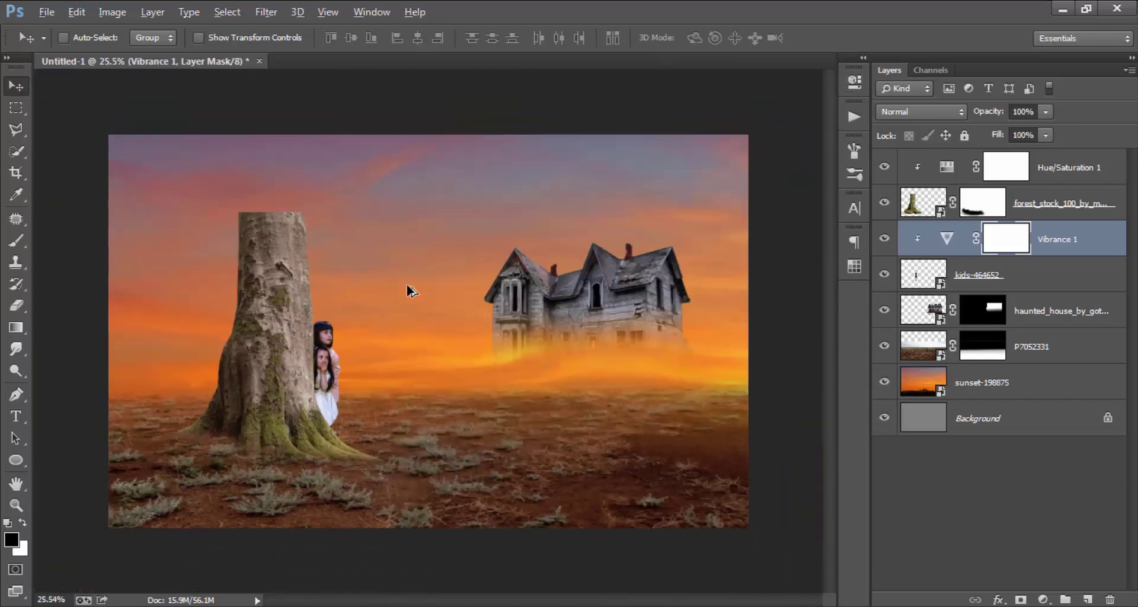
pyautogui.scroll(1, 343, 344)
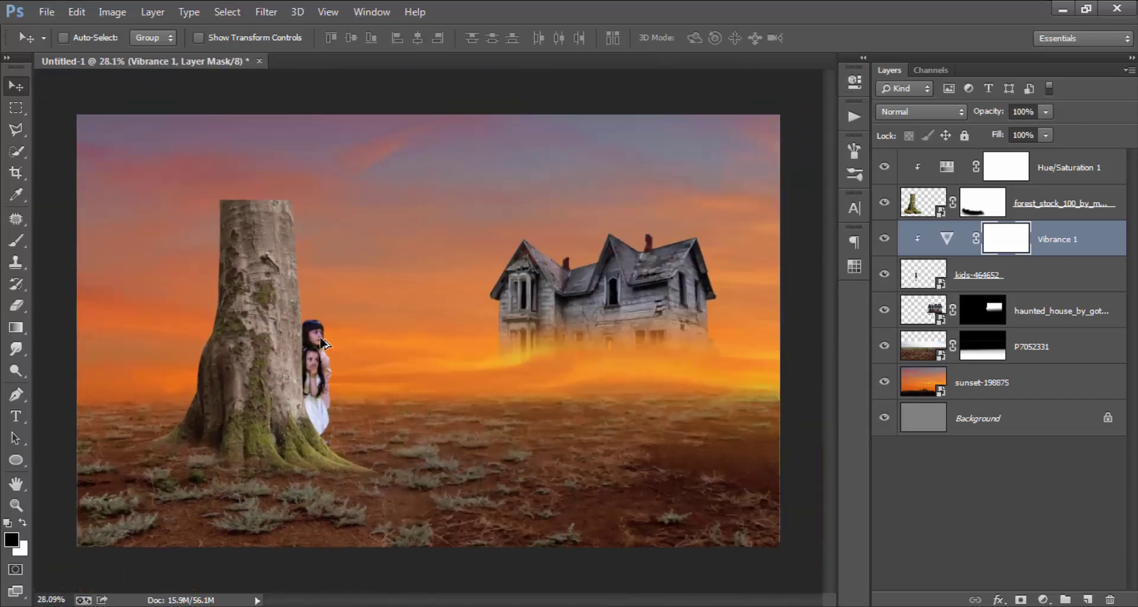
pyautogui.scroll(1, 397, 362)
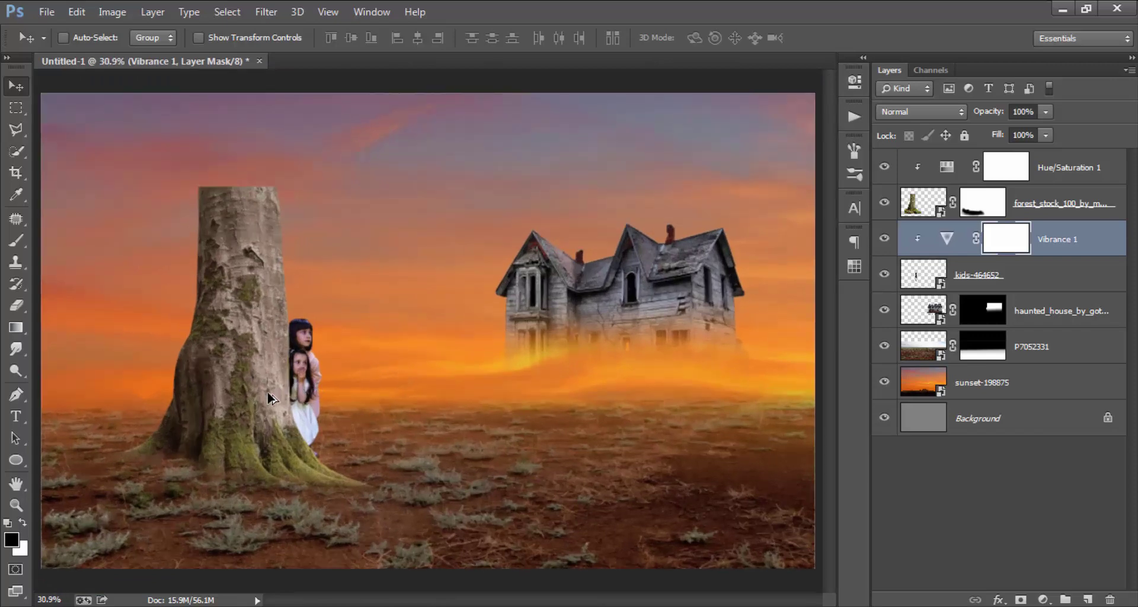
pyautogui.scroll(-1, 270, 398)
pyautogui.scroll(1, 279, 396)
pyautogui.scroll(-1, 437, 285)
# Step: Bring the foliage image onto the top layer, rotate it about 90 degrees, and move it toward the trunk
pyautogui.click(1049, 163)
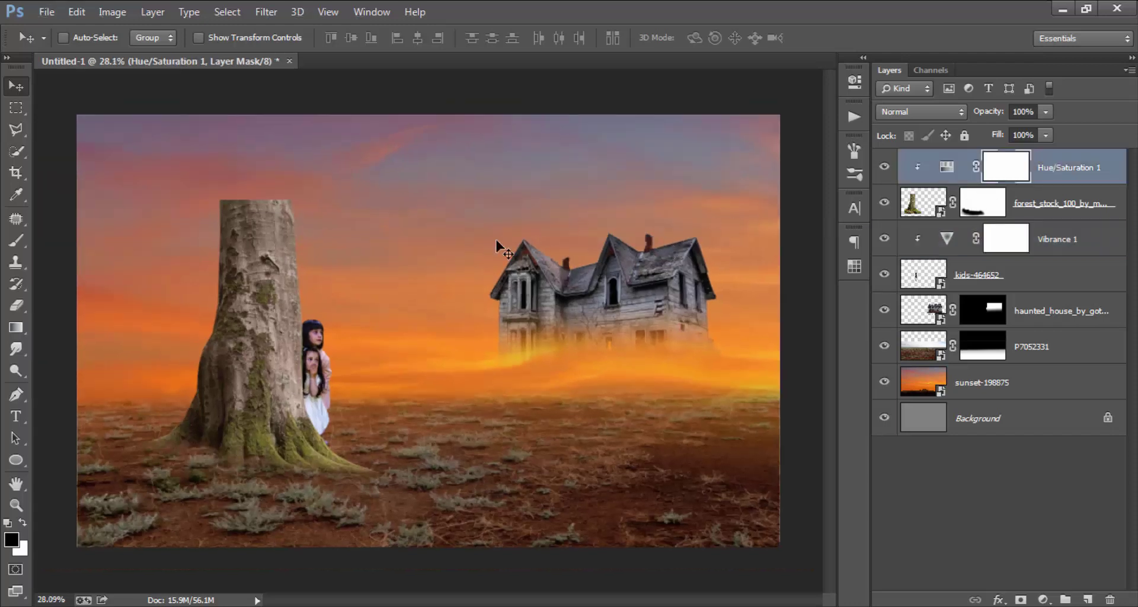
pyautogui.moveTo(457, 246); pyautogui.dragTo(432, 330)
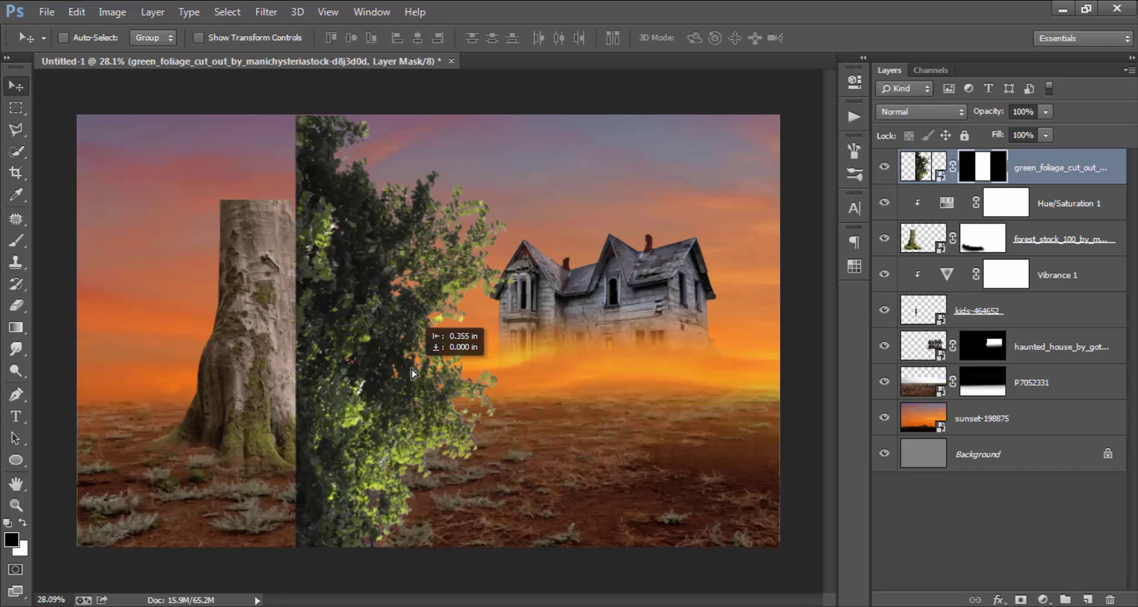
pyautogui.click(77, 11)
pyautogui.click(286, 293)
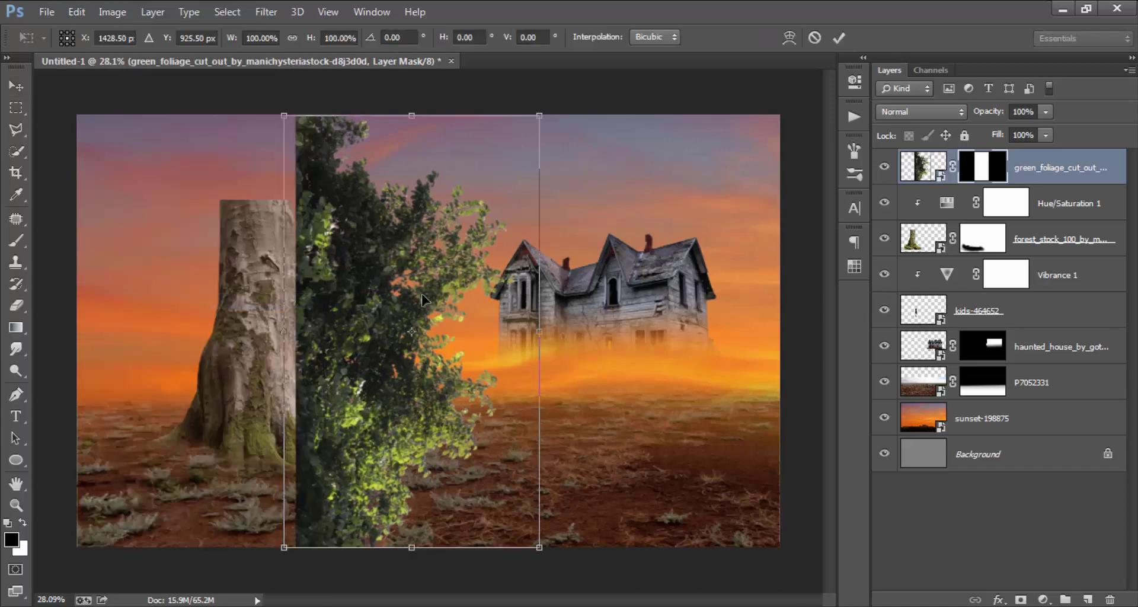
pyautogui.moveTo(573, 283)
pyautogui.mouseDown()
pyautogui.moveTo(457, 522)
pyautogui.moveTo(442, 524)
pyautogui.mouseUp()
pyautogui.moveTo(497, 343)
pyautogui.mouseDown()
pyautogui.moveTo(390, 279)
pyautogui.moveTo(398, 251)
pyautogui.moveTo(416, 255)
pyautogui.moveTo(385, 254)
pyautogui.mouseUp()
# Step: Flip the foliage horizontally and fine-tune its rotation and position over the trunk
pyautogui.rightClick(334, 230)
pyautogui.click(403, 480)
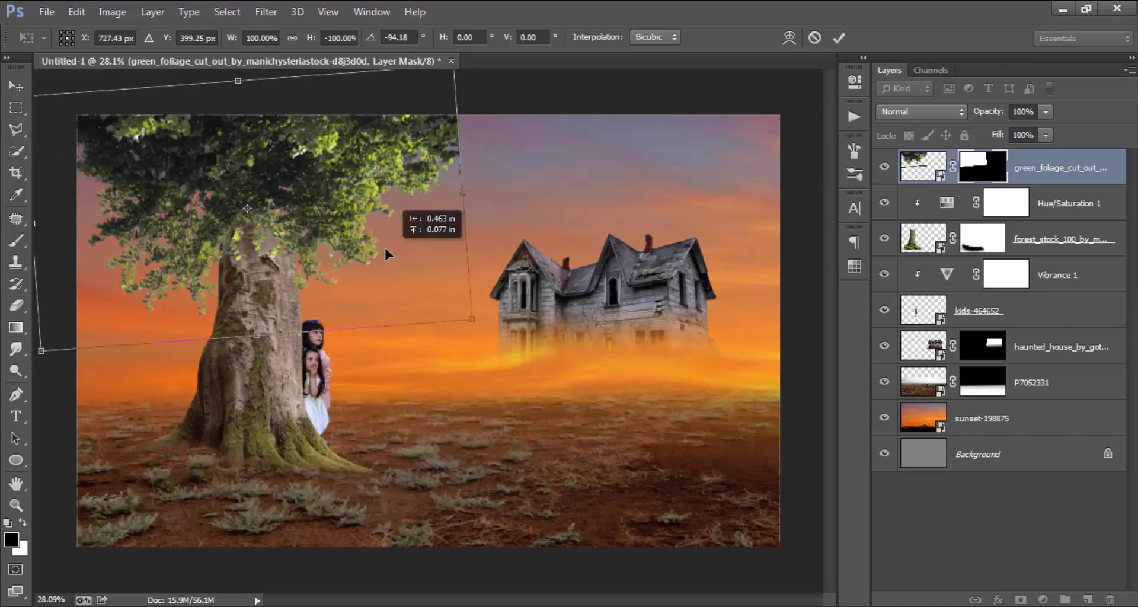
pyautogui.moveTo(477, 242); pyautogui.dragTo(498, 261)
pyautogui.moveTo(415, 249)
pyautogui.mouseDown()
pyautogui.moveTo(393, 198)
pyautogui.moveTo(387, 215)
pyautogui.mouseUp()
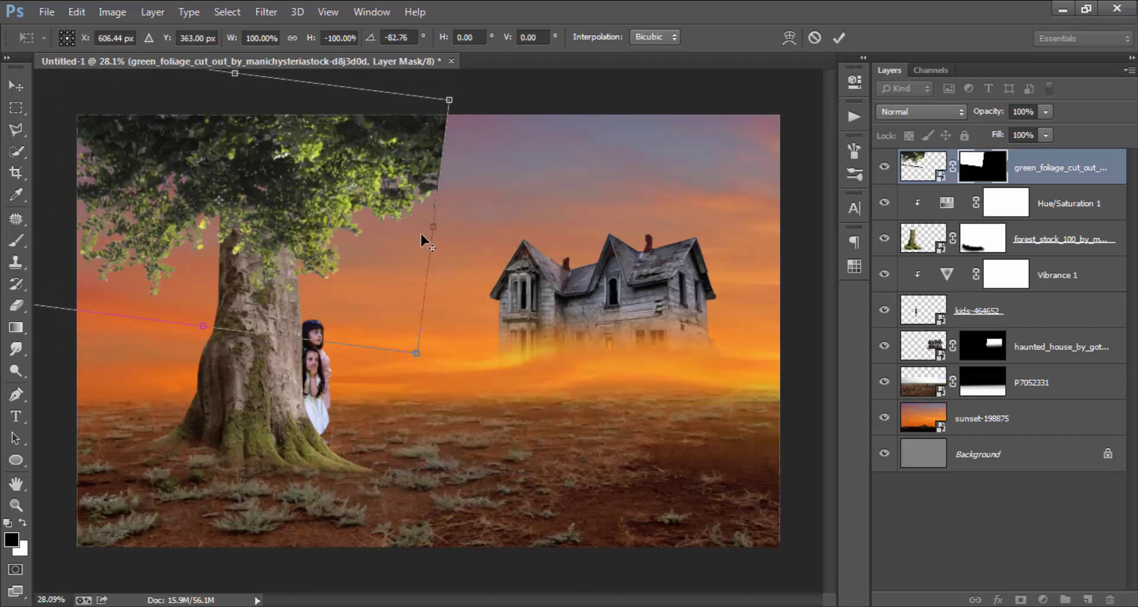
pyautogui.scroll(2, 422, 233)
pyautogui.scroll(-3, 422, 232)
pyautogui.moveTo(509, 184); pyautogui.dragTo(496, 140)
pyautogui.moveTo(340, 179); pyautogui.dragTo(361, 156)
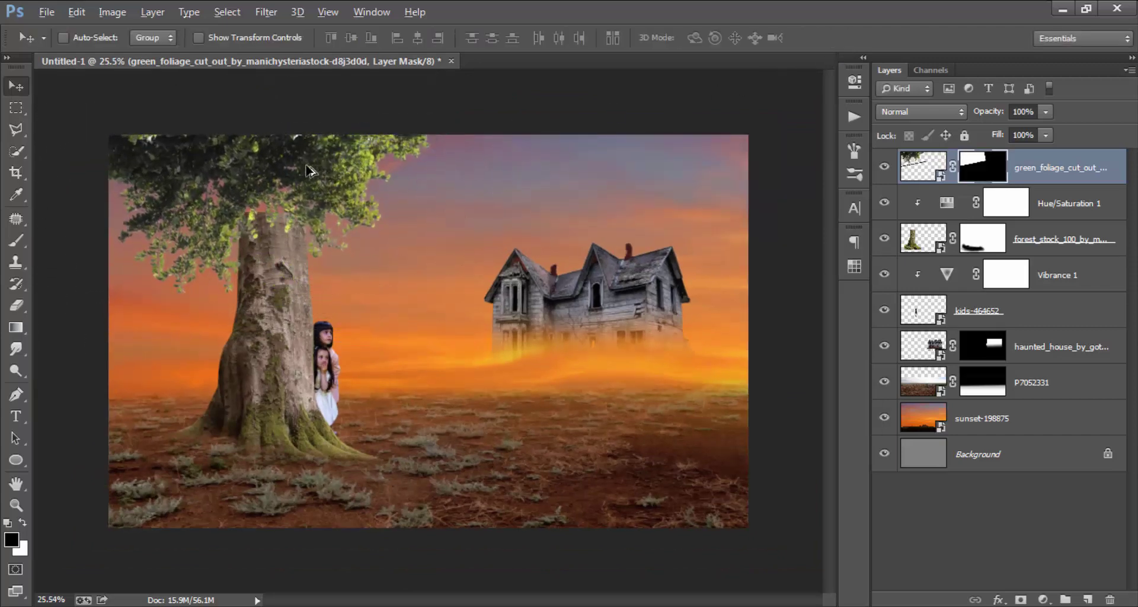
pyautogui.scroll(2, 375, 197)
pyautogui.scroll(-1, 375, 197)
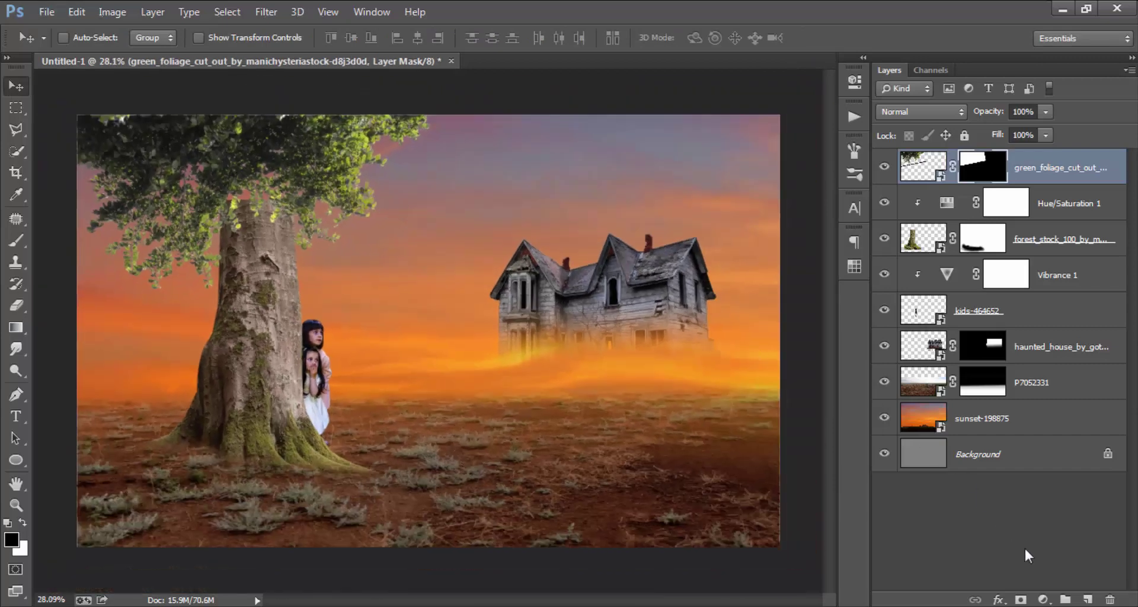
# Step: Add a Color Balance layer clipped to the foliage, pushing midtones and highlights (−62) toward yellow
pyautogui.click(1045, 601)
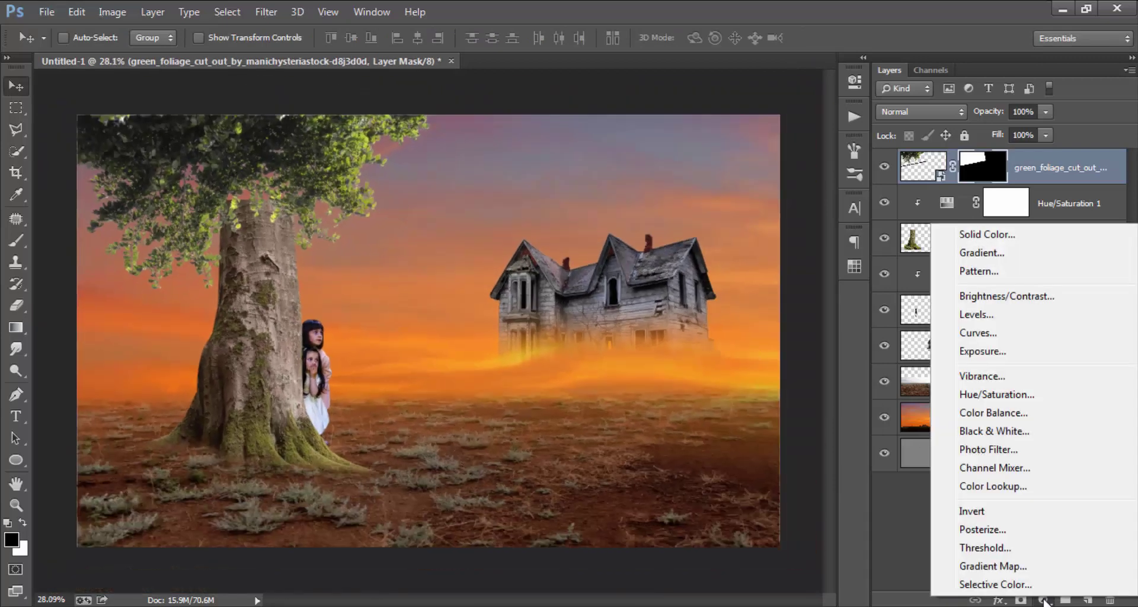
pyautogui.click(1044, 415)
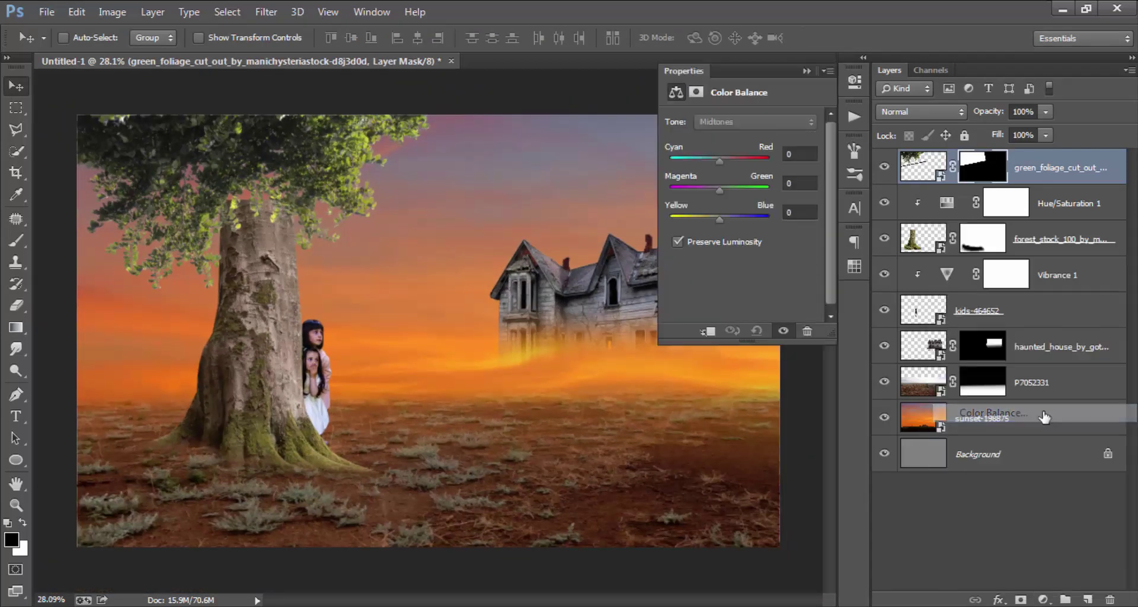
pyautogui.click(709, 331)
pyautogui.moveTo(703, 216); pyautogui.dragTo(720, 216)
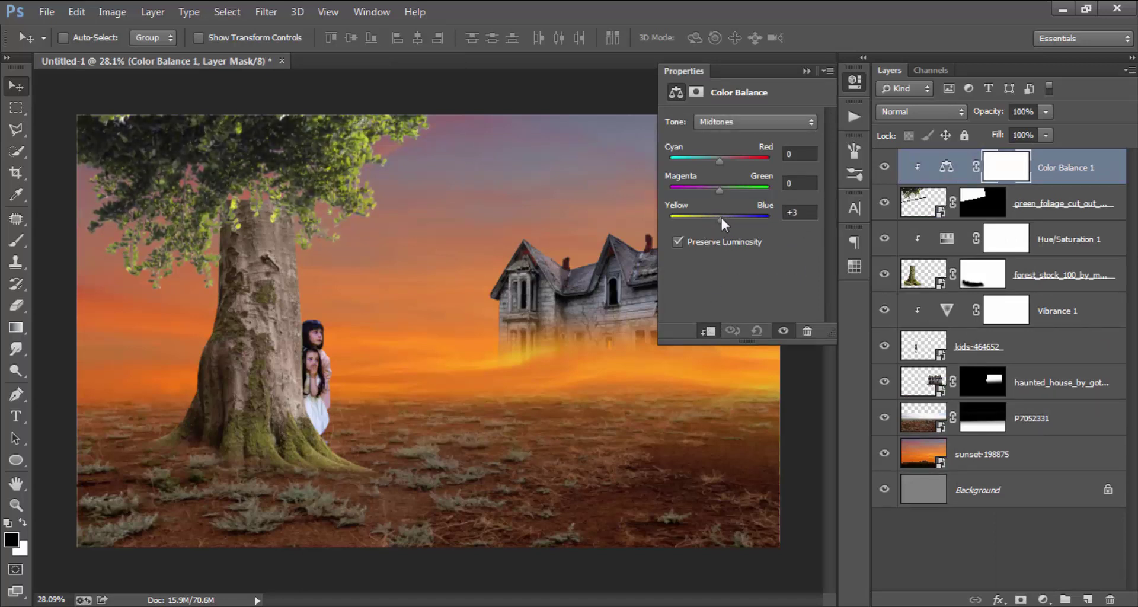
pyautogui.click(753, 125)
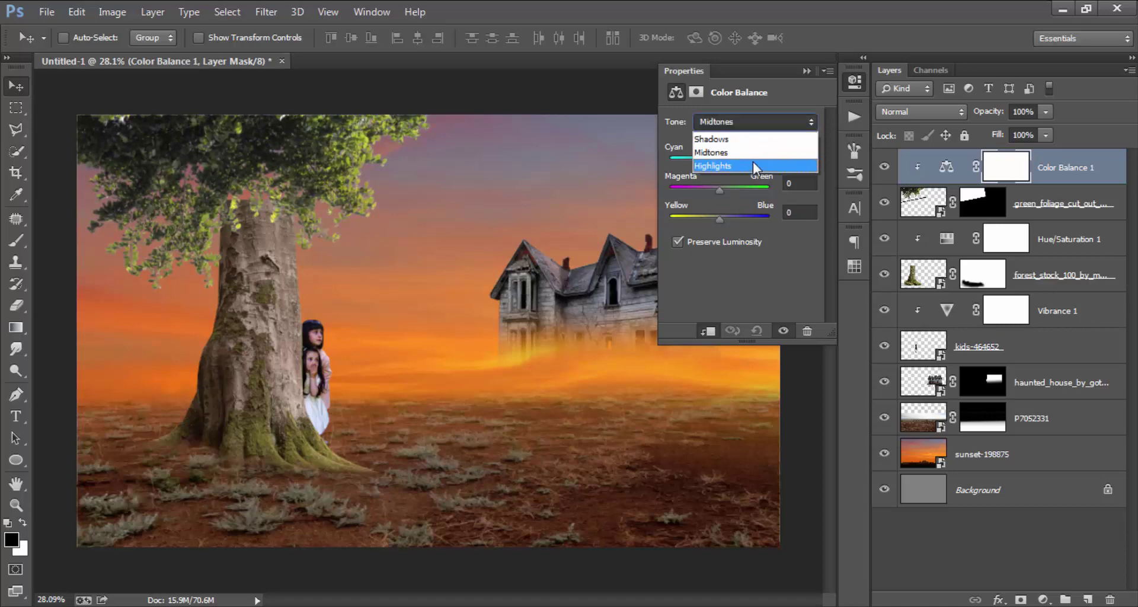
pyautogui.click(753, 162)
pyautogui.moveTo(711, 219); pyautogui.dragTo(689, 219)
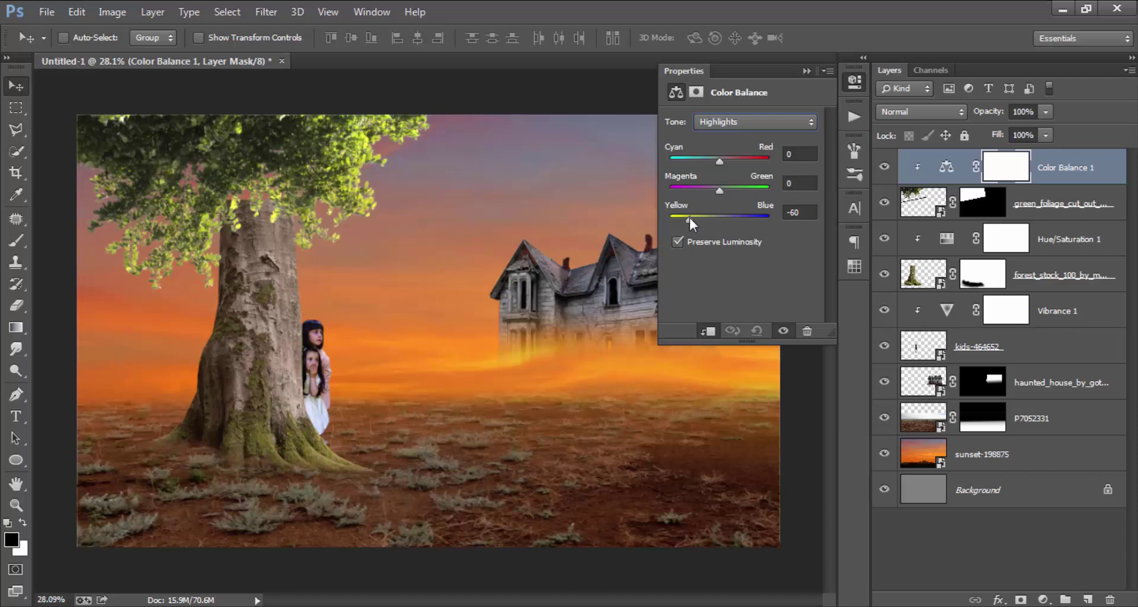
pyautogui.click(859, 94)
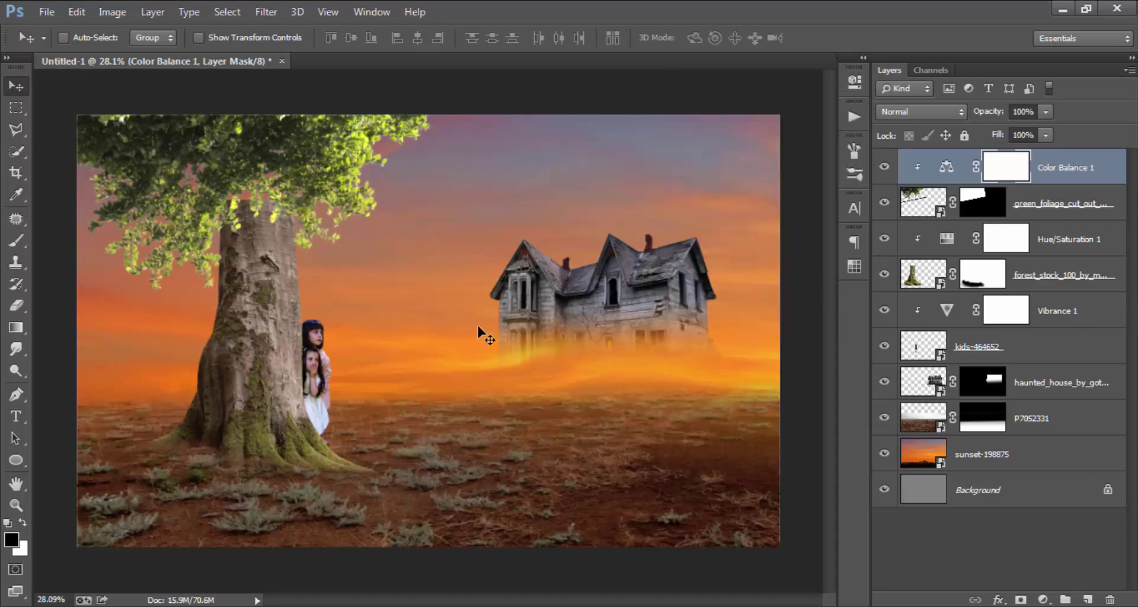
# Step: Add a Hue/Saturation layer clipped to the foliage with Saturation set to -24
pyautogui.click(1043, 600)
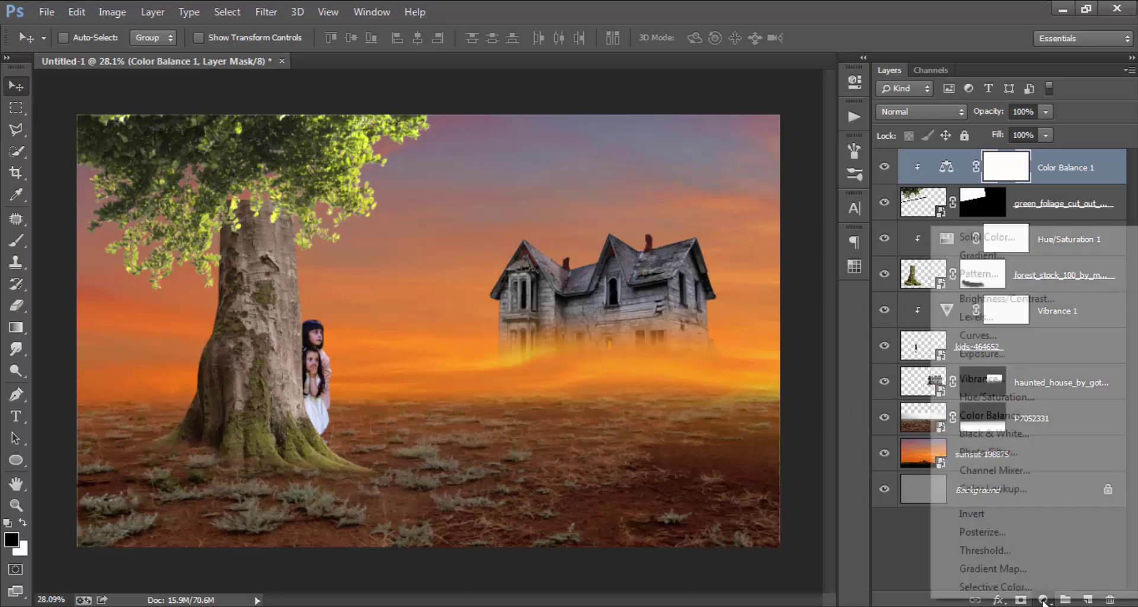
pyautogui.click(1040, 415)
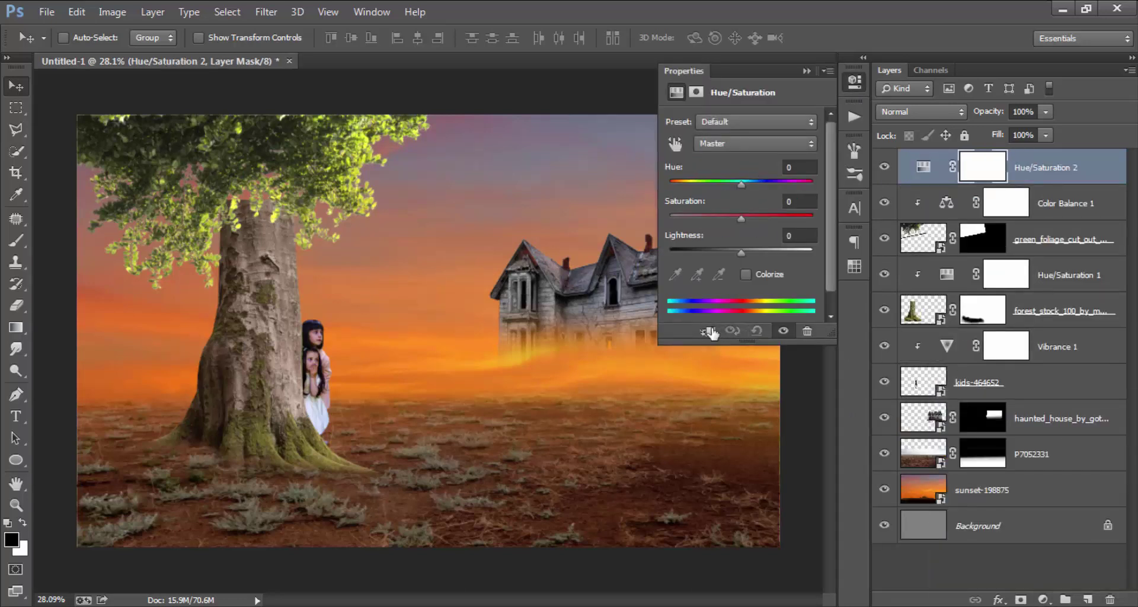
pyautogui.click(706, 331)
pyautogui.moveTo(741, 218)
pyautogui.mouseDown()
pyautogui.moveTo(724, 217)
pyautogui.moveTo(736, 181)
pyautogui.mouseUp()
pyautogui.click(855, 89)
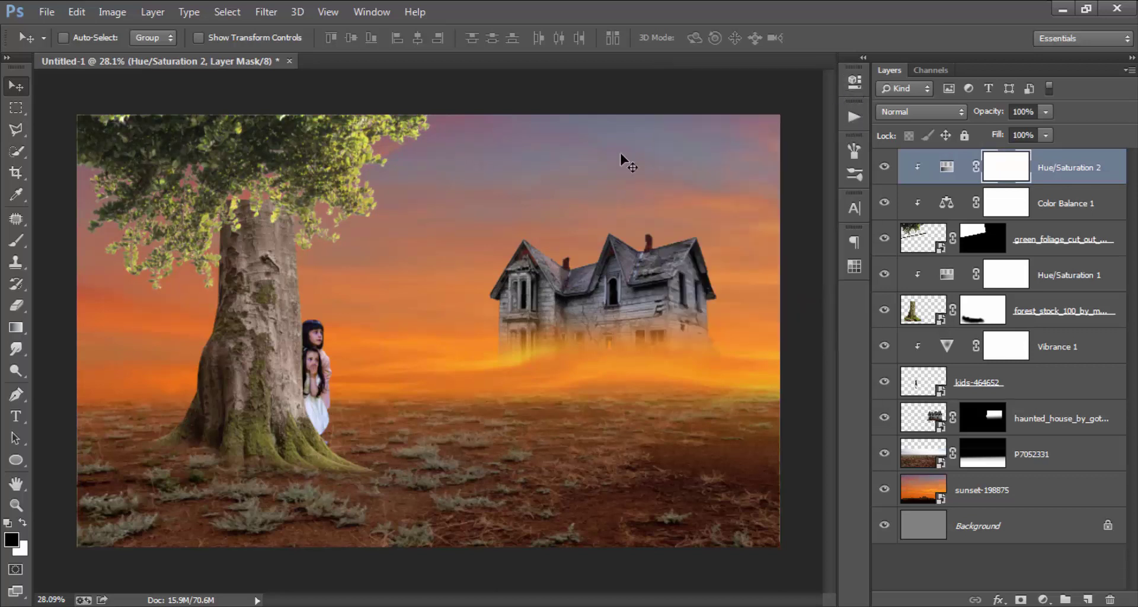
# Step: Move the foliage canopy slightly lower and to the right over the trunk
pyautogui.click(531, 175)
pyautogui.moveTo(441, 195)
pyautogui.mouseDown()
pyautogui.moveTo(431, 221)
pyautogui.moveTo(467, 205)
pyautogui.mouseUp()
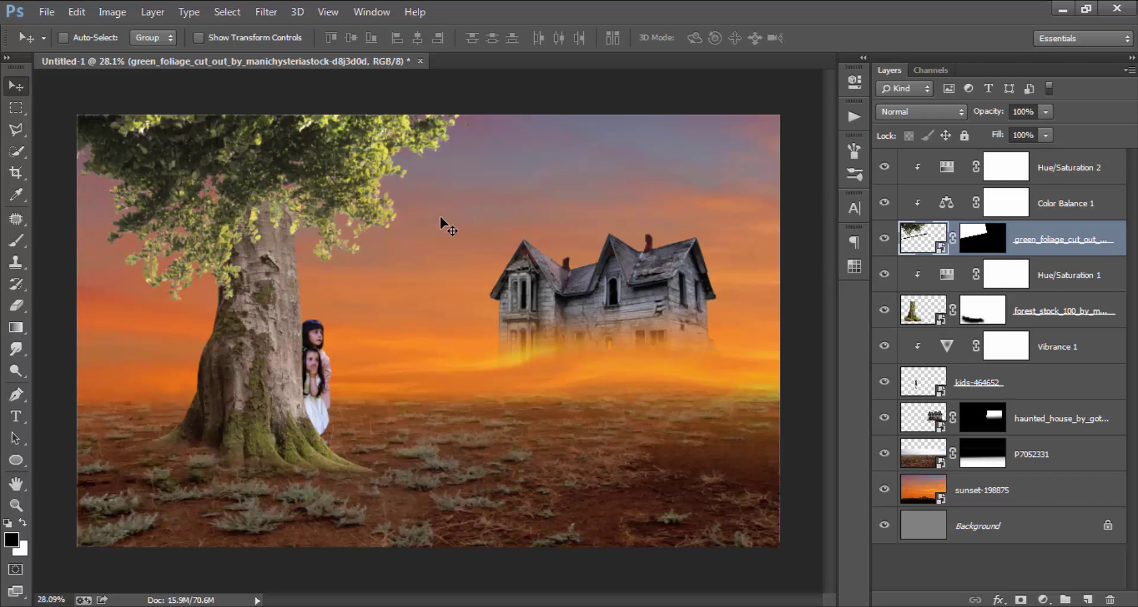
pyautogui.scroll(-2, 440, 216)
pyautogui.scroll(2, 416, 213)
pyautogui.moveTo(371, 169); pyautogui.dragTo(370, 167)
# Step: Add a Levels adjustment with the black input raised to 17 to deepen the foliage shadows
pyautogui.click(1045, 178)
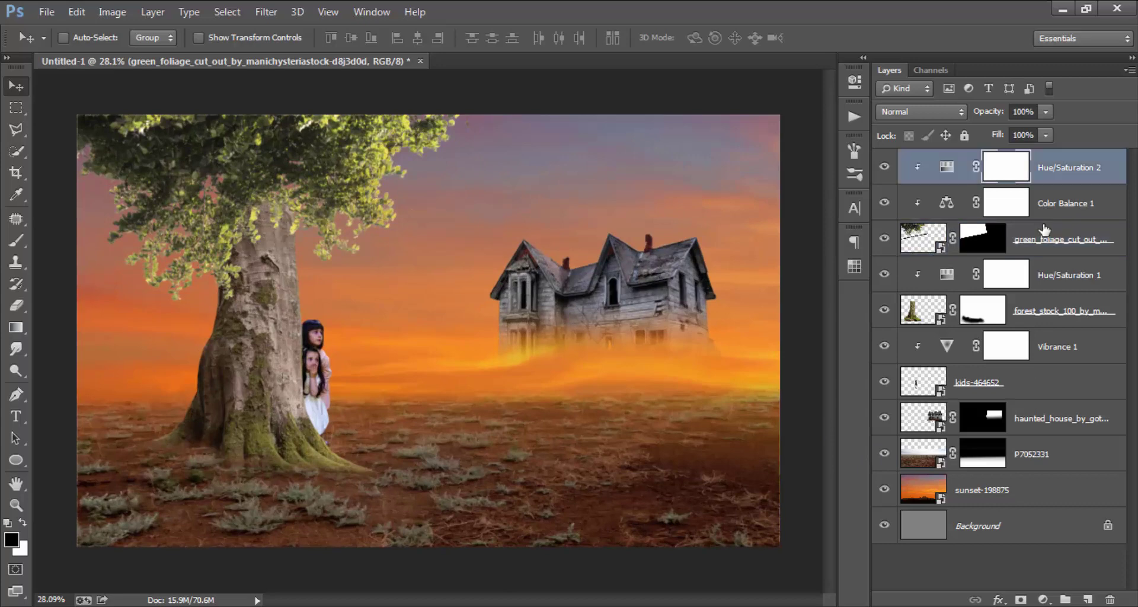
pyautogui.click(1043, 599)
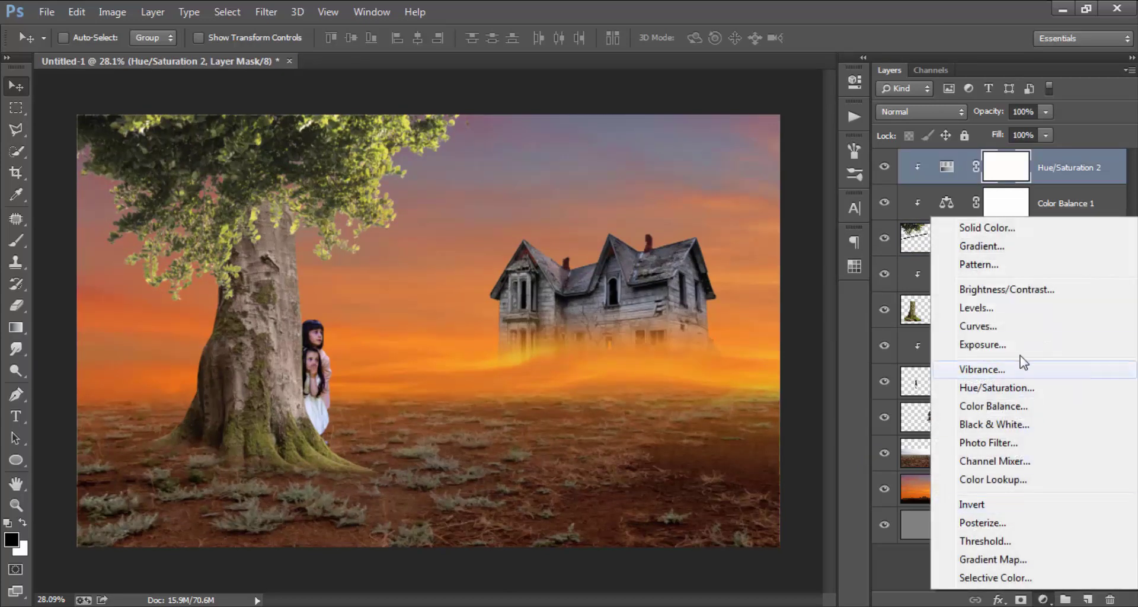
pyautogui.click(1015, 309)
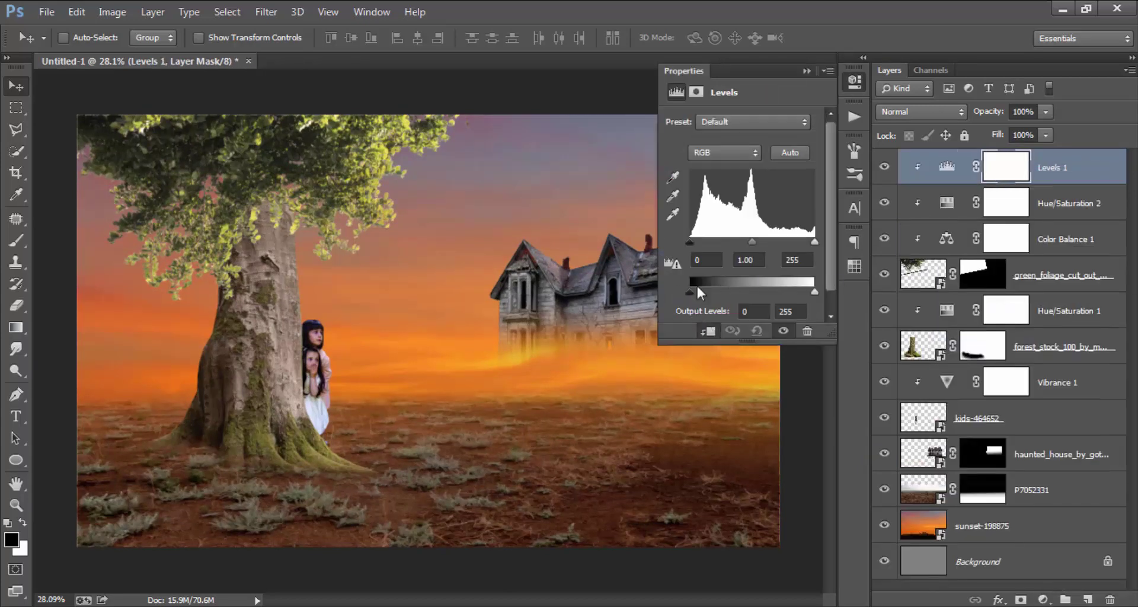
pyautogui.moveTo(689, 242); pyautogui.dragTo(694, 241)
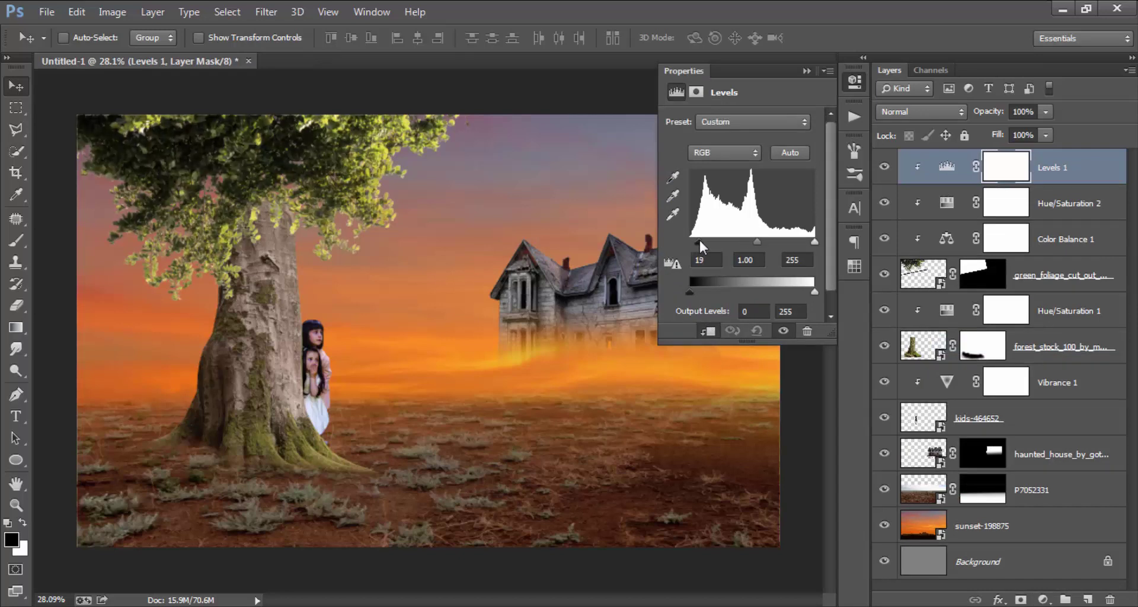
pyautogui.moveTo(699, 241); pyautogui.dragTo(698, 241)
pyautogui.click(854, 83)
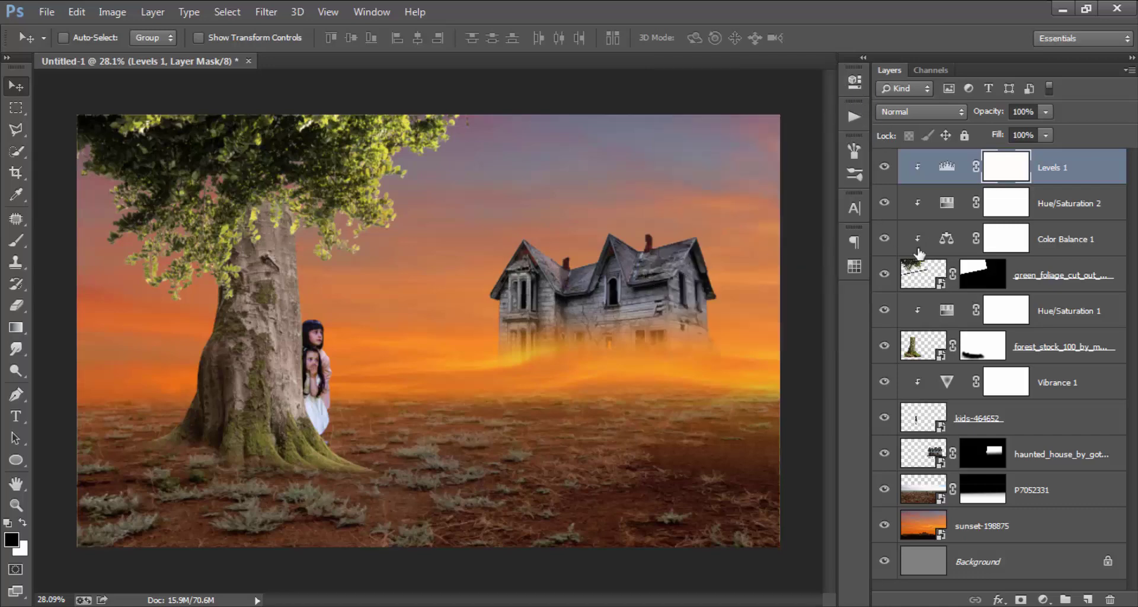
# Step: Group Levels 1 through green_foliage into Group 1 and shift it slightly
pyautogui.keyDown('shift'); pyautogui.click(1041, 274); pyautogui.keyUp('shift')
pyautogui.rightClick(1066, 275)
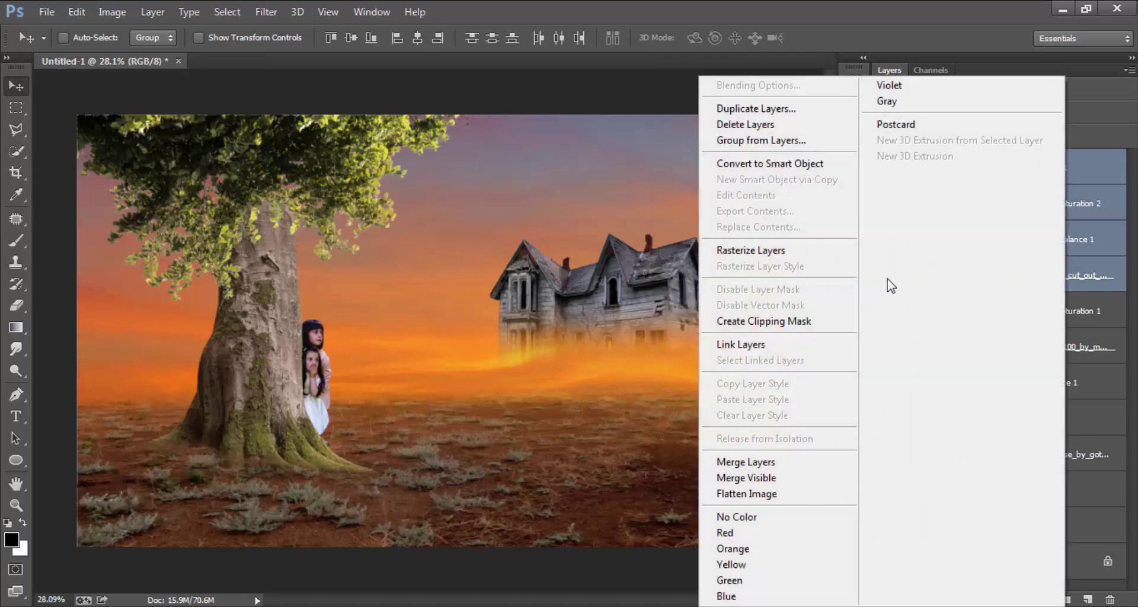
pyautogui.click(782, 143)
pyautogui.click(717, 203)
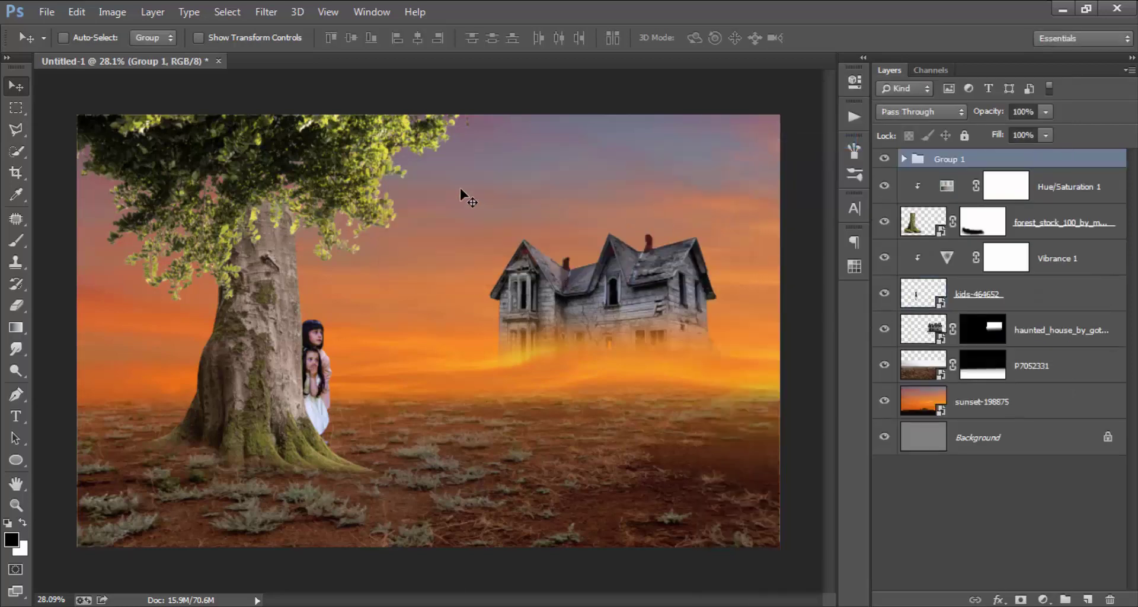
pyautogui.moveTo(462, 190); pyautogui.dragTo(365, 196)
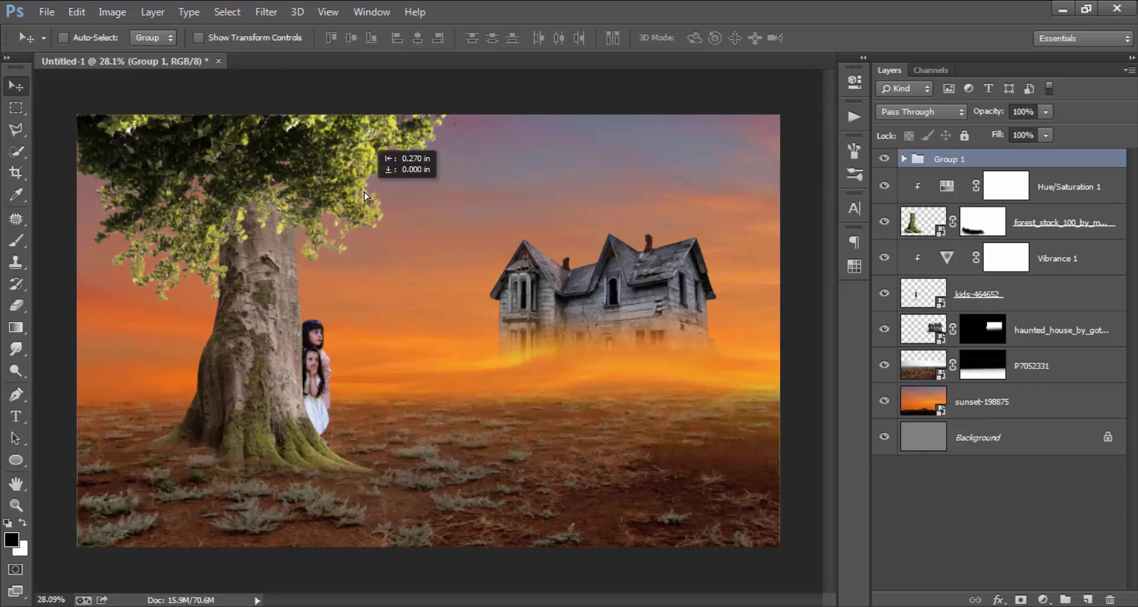
# Step: Duplicate Group 1 as Group 1 copy, place it below Group 1, and move it up and right
pyautogui.rightClick(987, 161)
pyautogui.click(847, 183)
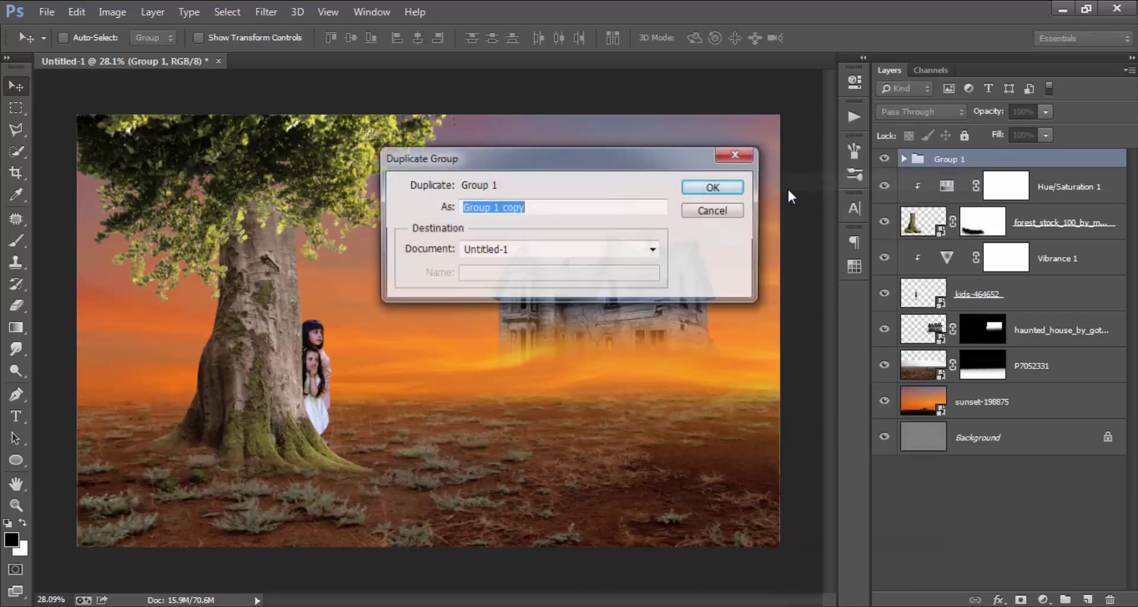
pyautogui.click(738, 190)
pyautogui.moveTo(458, 201); pyautogui.dragTo(394, 275)
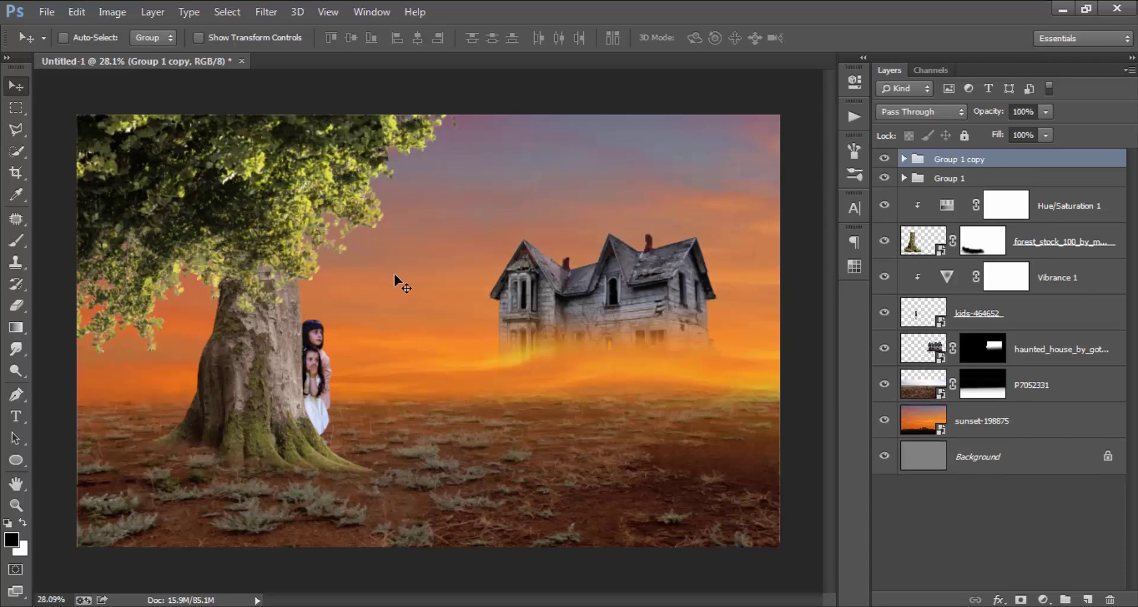
pyautogui.moveTo(1107, 159); pyautogui.dragTo(1102, 186)
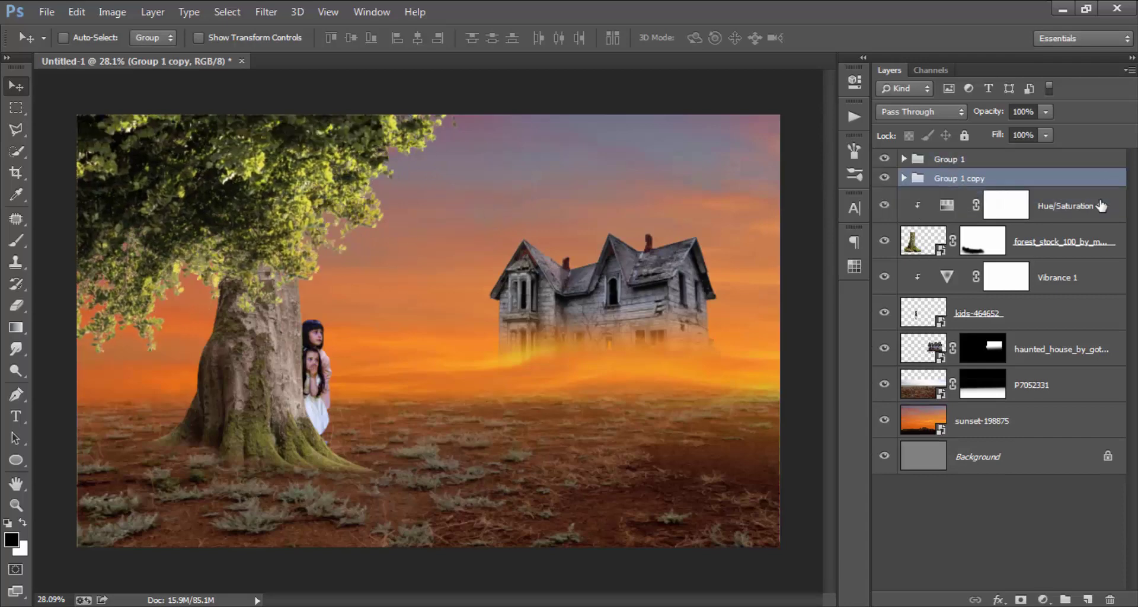
pyautogui.moveTo(477, 188)
pyautogui.mouseDown()
pyautogui.moveTo(509, 181)
pyautogui.moveTo(389, 177)
pyautogui.mouseUp()
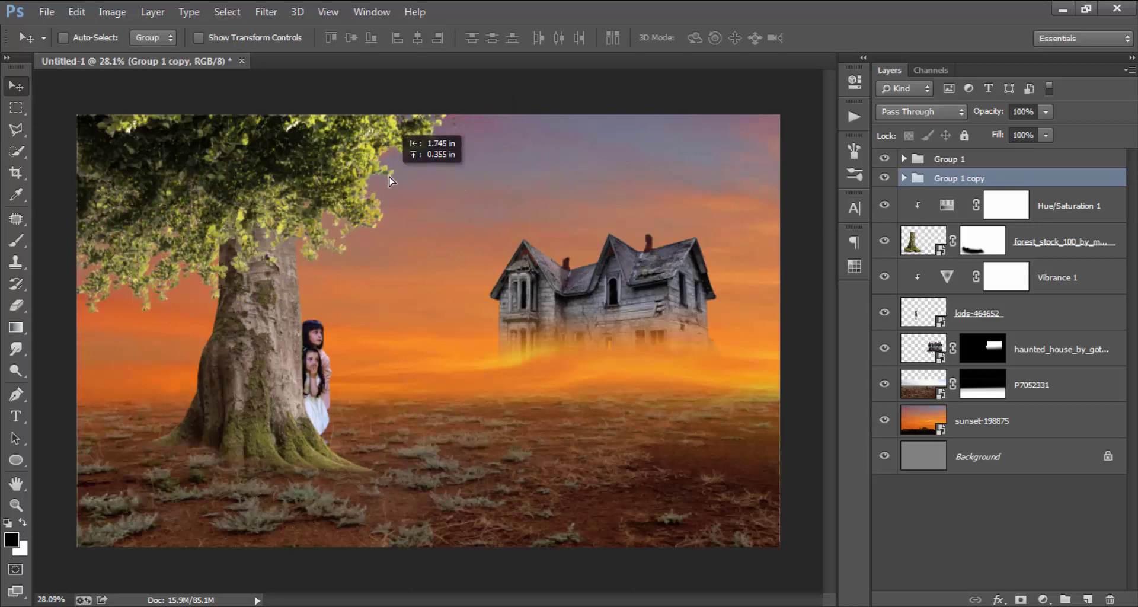
# Step: Flip the duplicated foliage horizontally, rotate it about -20.7°, and position it in the canopy
pyautogui.moveTo(389, 176); pyautogui.dragTo(419, 176)
pyautogui.hotkey('ctrl', 't')
pyautogui.rightClick(312, 186)
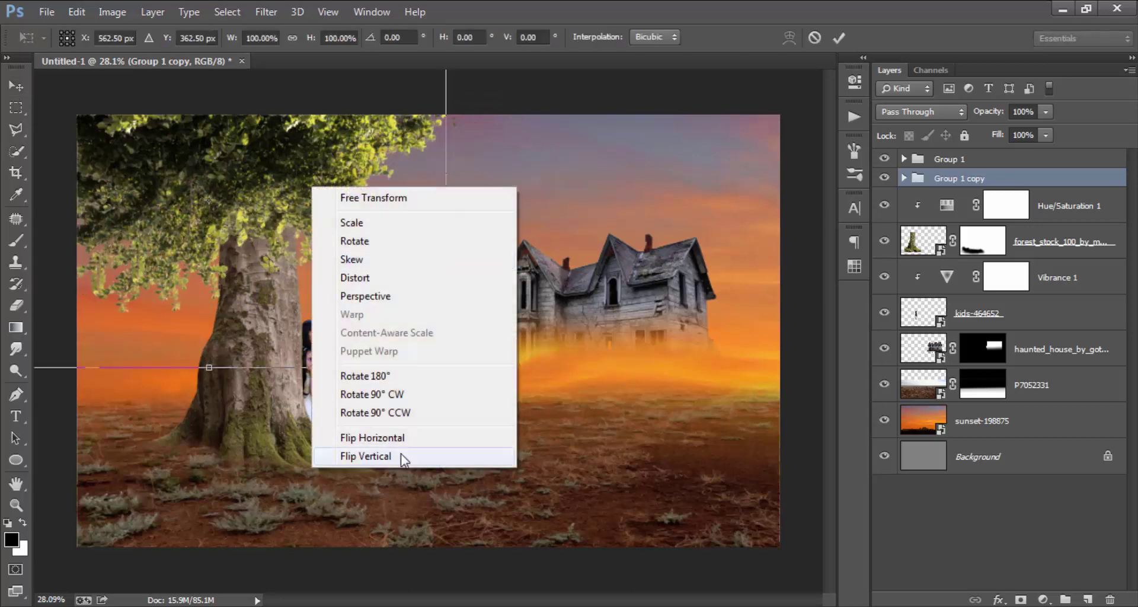
pyautogui.click(407, 438)
pyautogui.moveTo(371, 213); pyautogui.dragTo(407, 176)
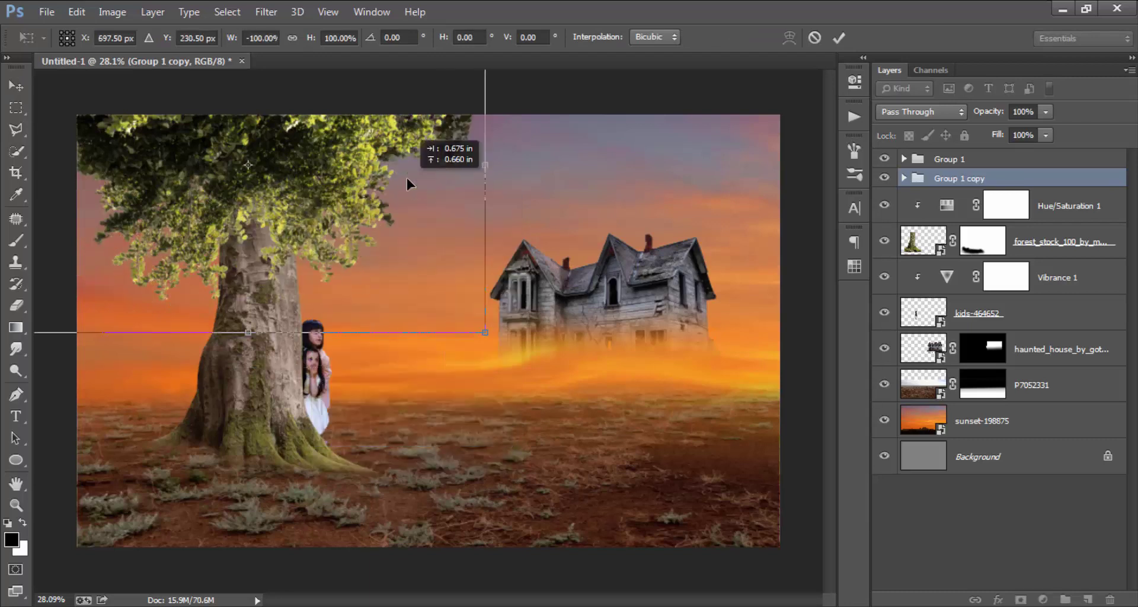
pyautogui.moveTo(718, 249); pyautogui.dragTo(743, 133)
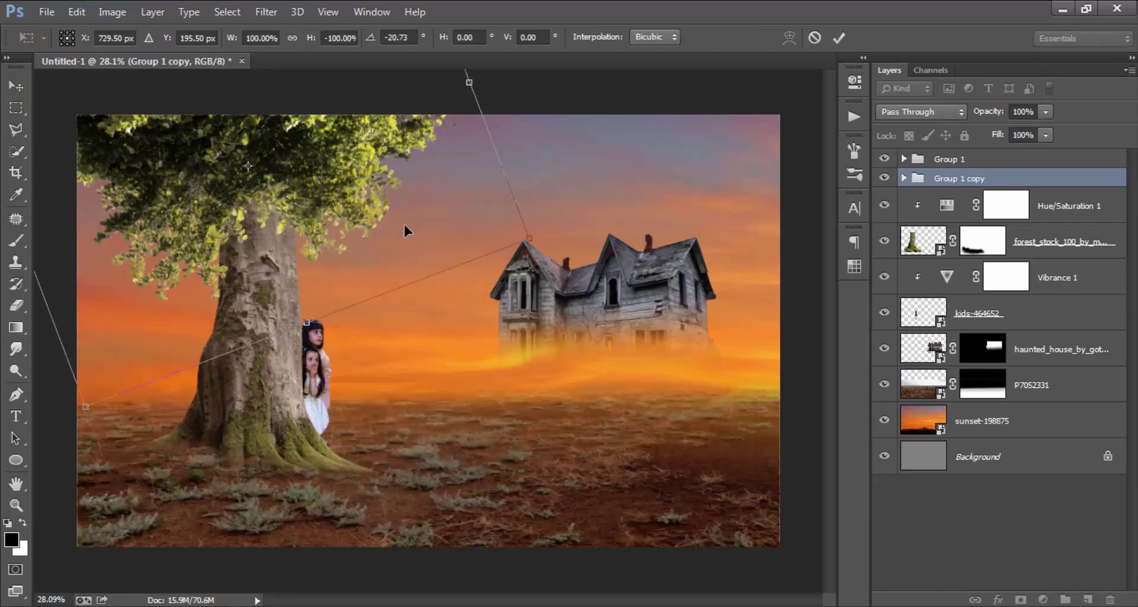
pyautogui.moveTo(401, 223)
pyautogui.mouseDown()
pyautogui.moveTo(329, 224)
pyautogui.moveTo(334, 209)
pyautogui.mouseUp()
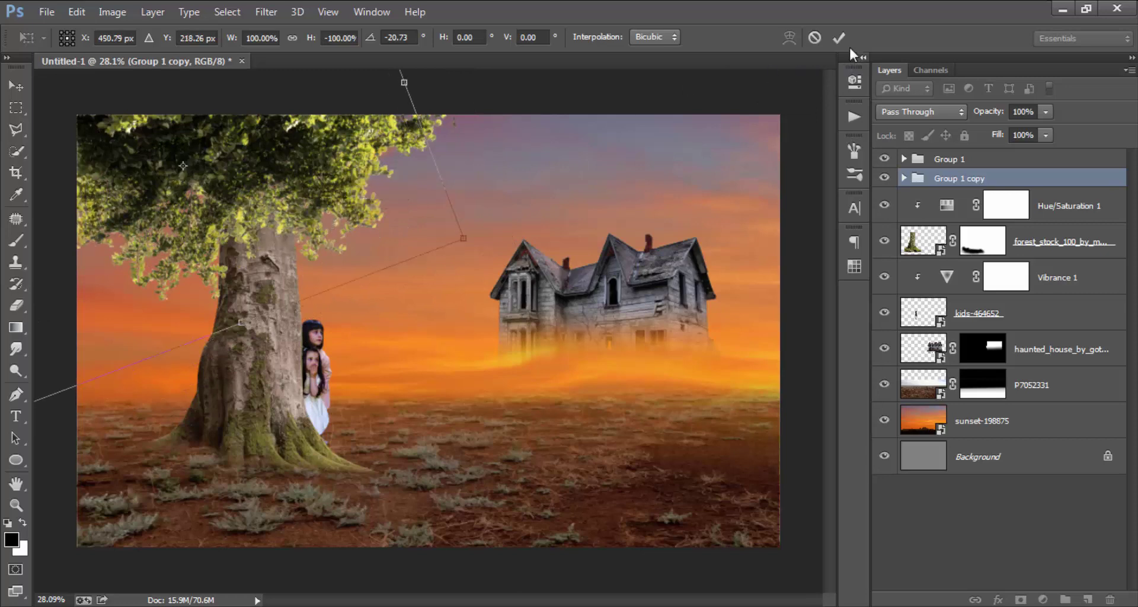
pyautogui.press('Return')
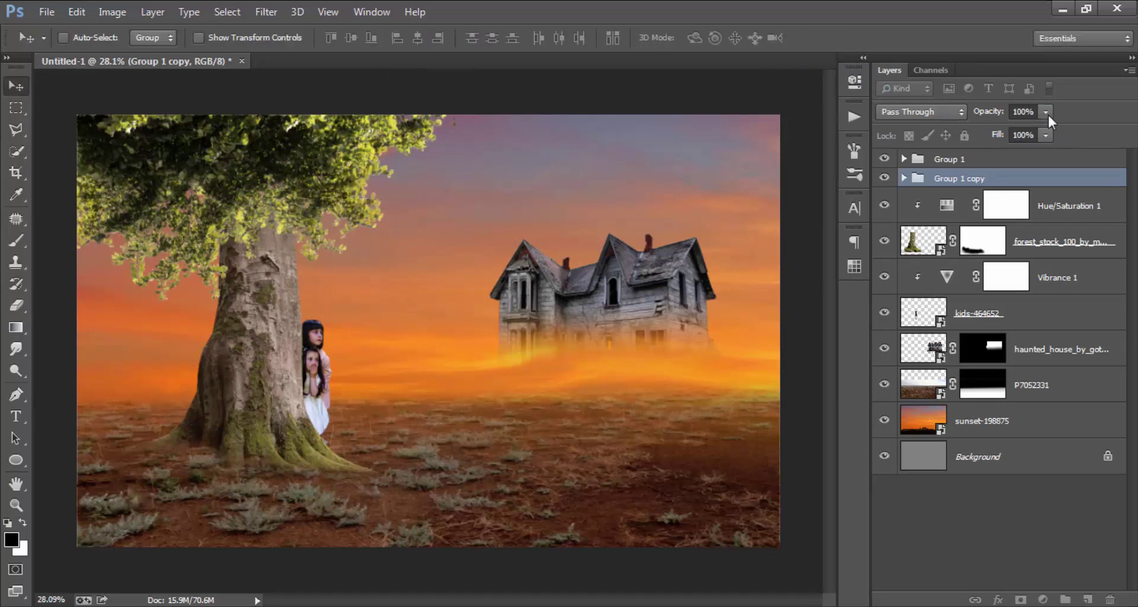
# Step: Set Group 1 copy's opacity to 53%
pyautogui.click(1046, 112)
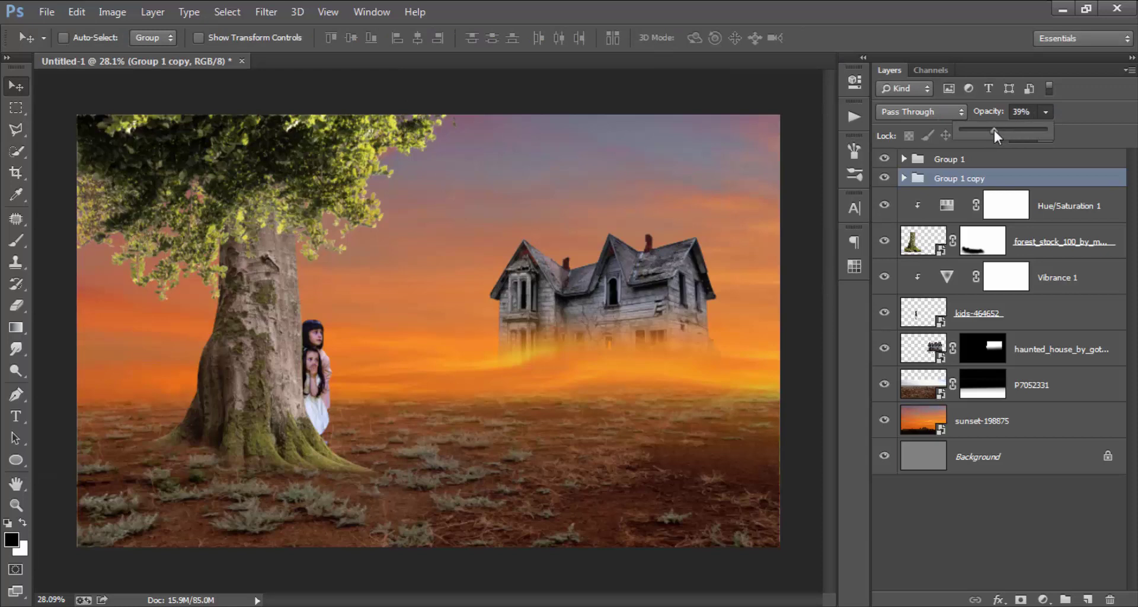
pyautogui.moveTo(994, 133); pyautogui.dragTo(1006, 134)
pyautogui.click(1003, 158)
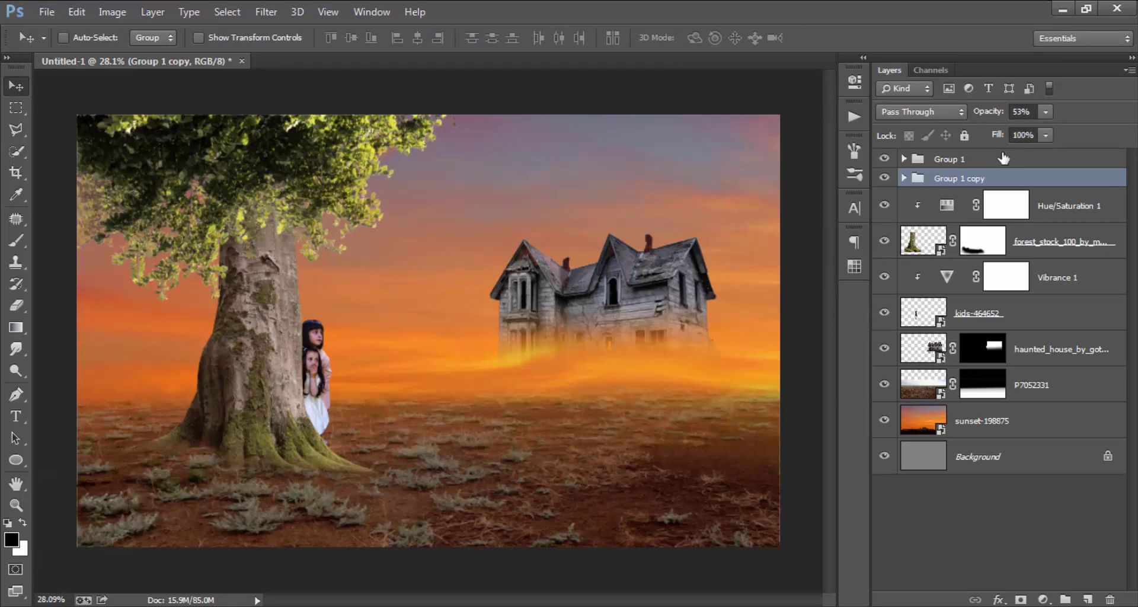
pyautogui.click(1003, 158)
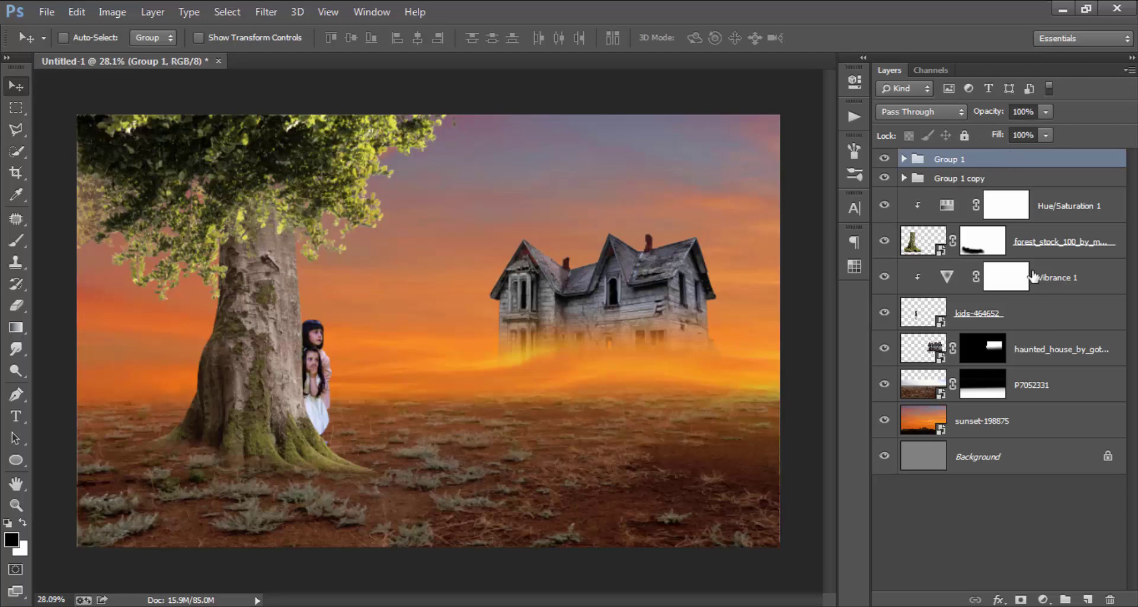
# Step: Add a Brightness/Contrast layer clipped above Levels 1 in Group 1 with Brightness -85
pyautogui.click(902, 159)
pyautogui.click(1072, 187)
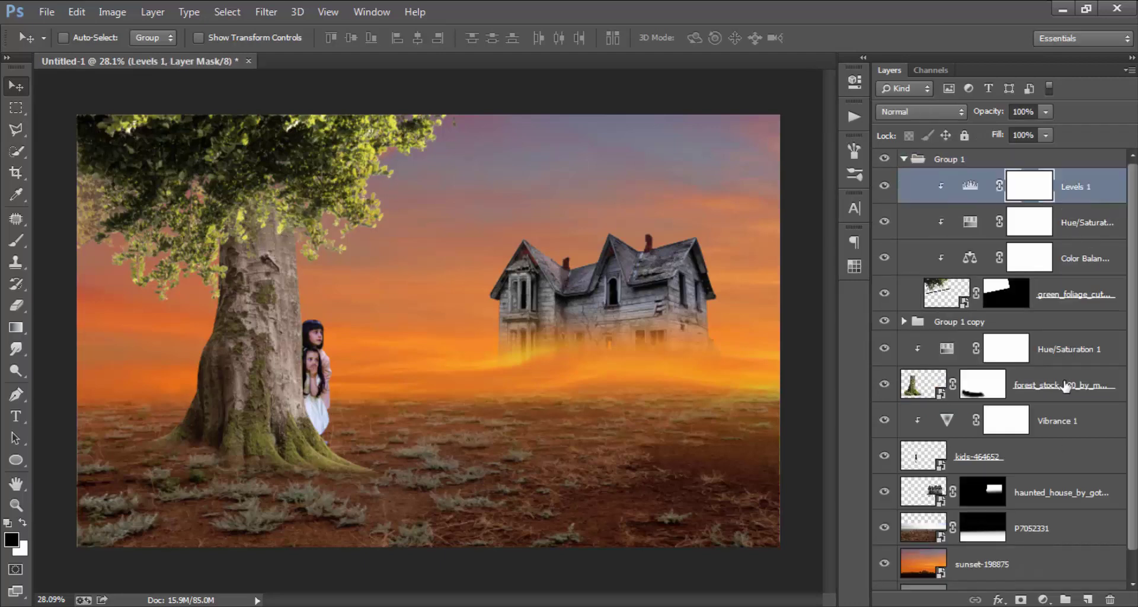
pyautogui.click(1043, 600)
pyautogui.click(954, 231)
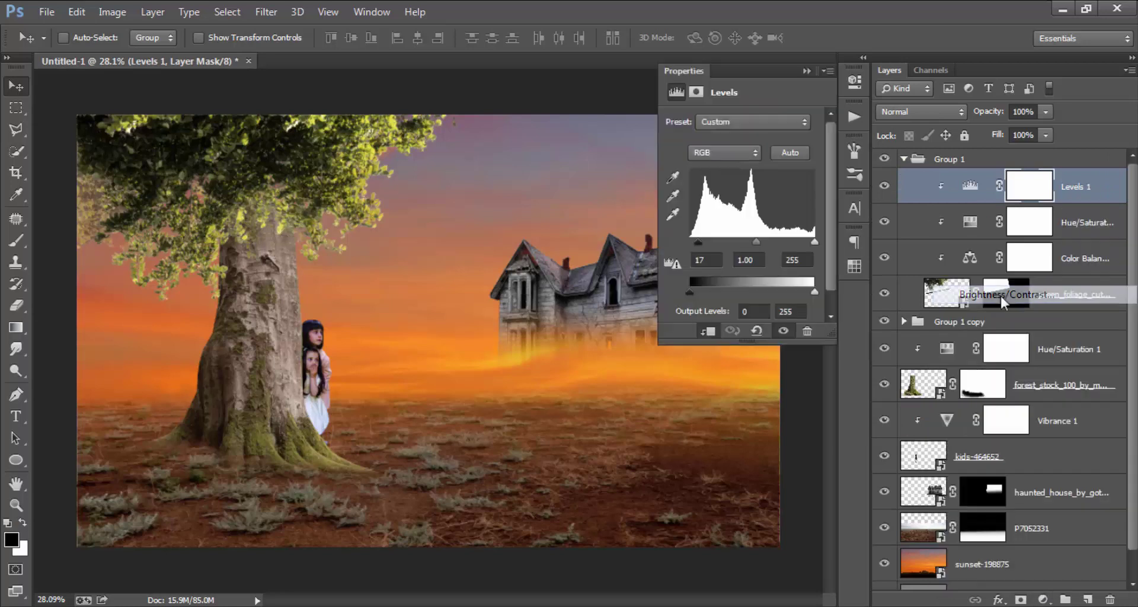
pyautogui.click(732, 332)
pyautogui.moveTo(741, 161); pyautogui.dragTo(699, 161)
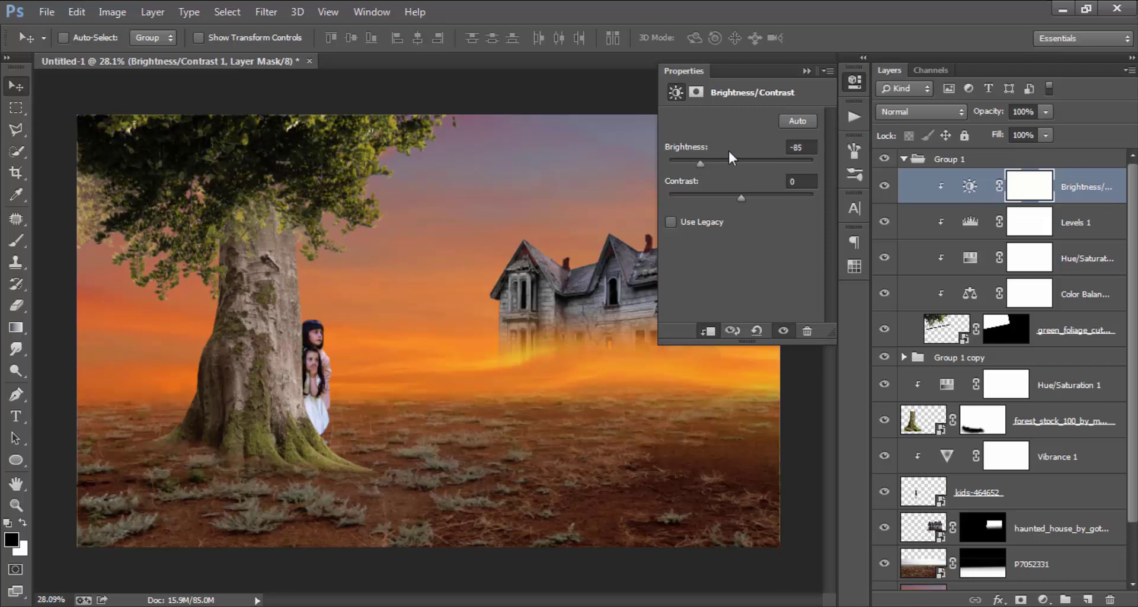
pyautogui.click(854, 83)
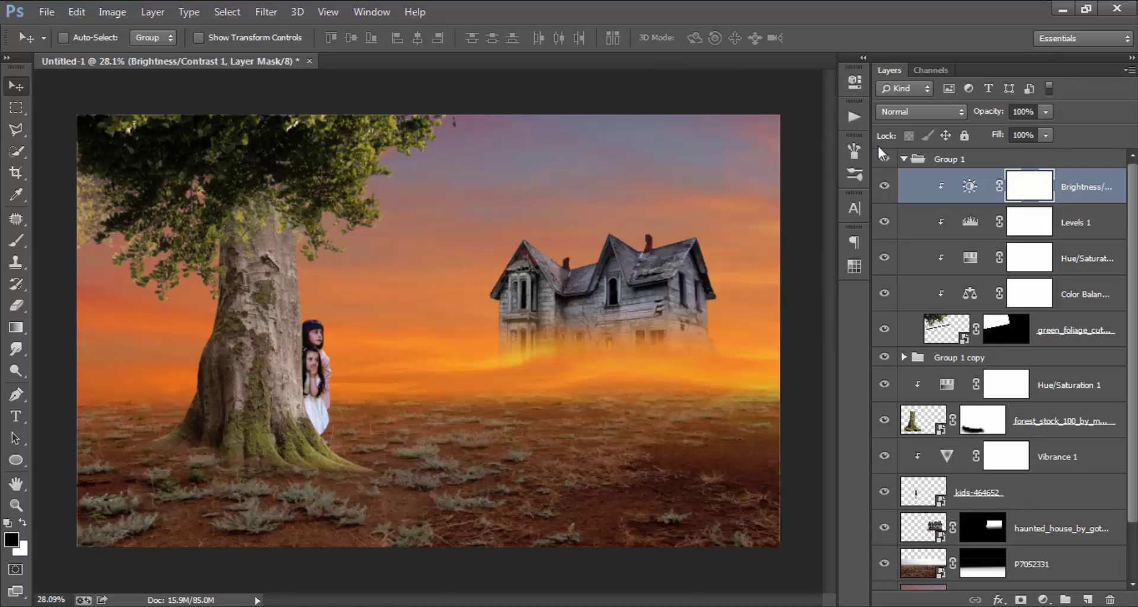
pyautogui.click(904, 160)
# Step: Add a Curves adjustment in Group 1 copy raising input 102 to output 156
pyautogui.click(885, 177)
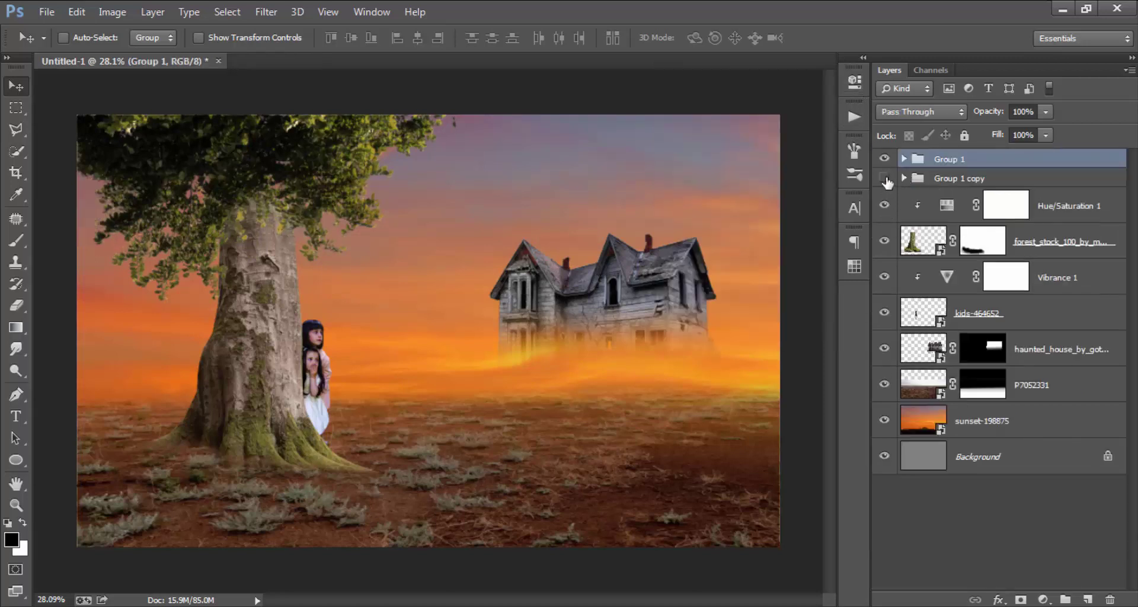
pyautogui.click(904, 179)
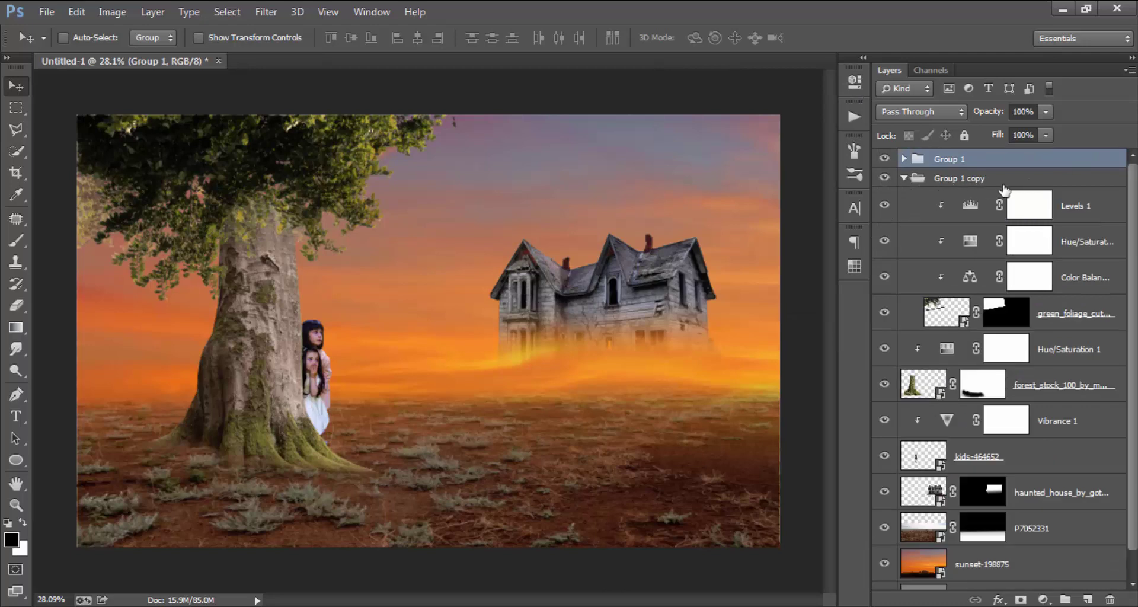
pyautogui.click(1083, 214)
pyautogui.click(1043, 599)
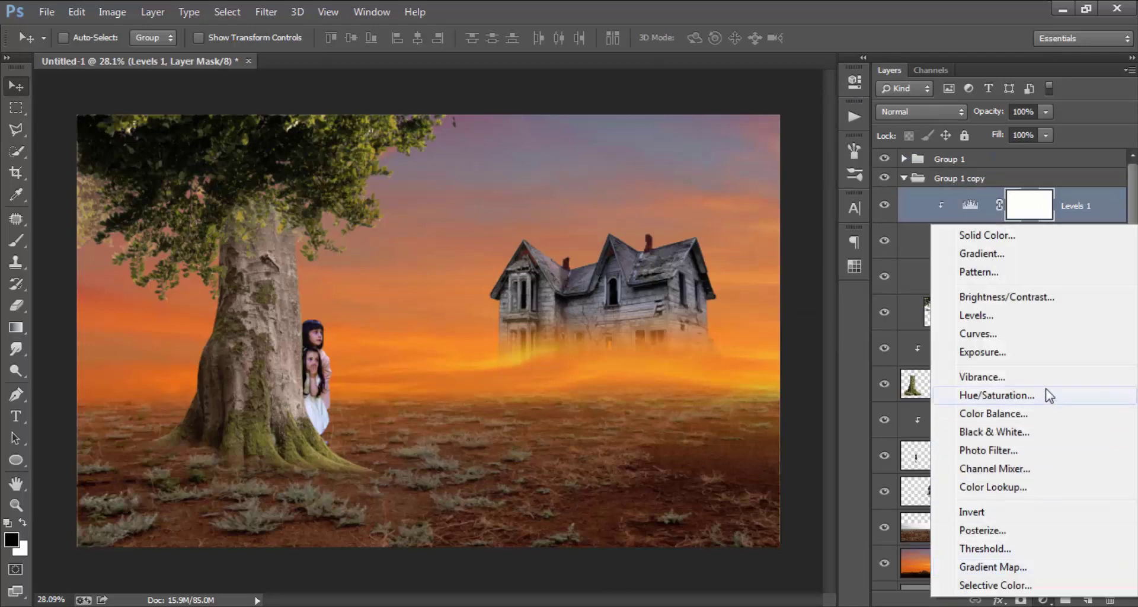
pyautogui.click(1047, 338)
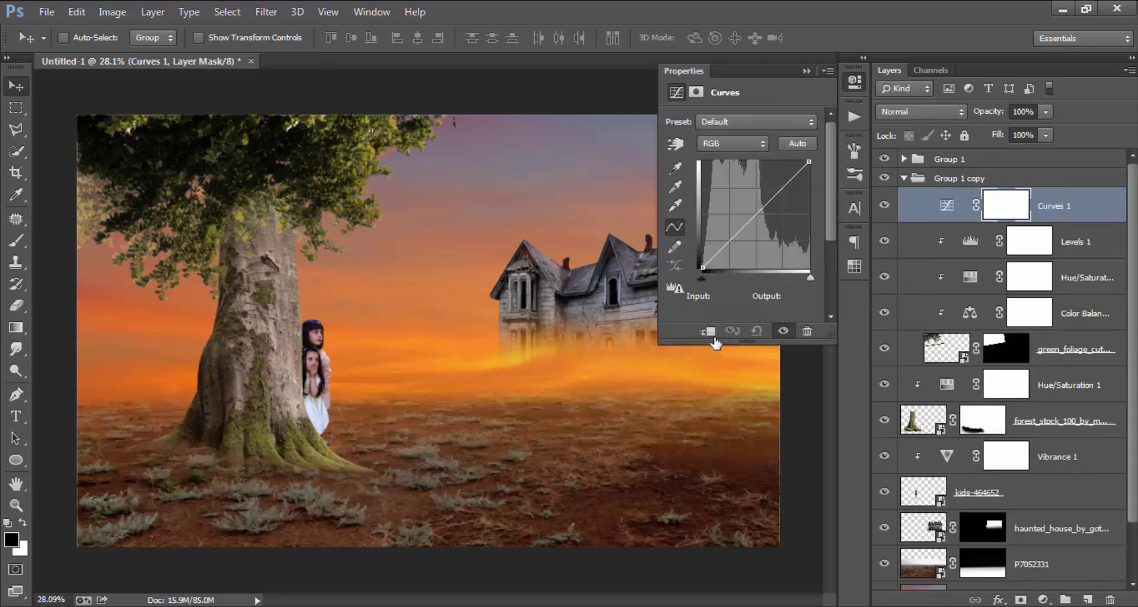
pyautogui.moveTo(735, 235)
pyautogui.mouseDown()
pyautogui.moveTo(727, 204)
pyautogui.moveTo(771, 246)
pyautogui.moveTo(745, 202)
pyautogui.mouseUp()
pyautogui.click(857, 88)
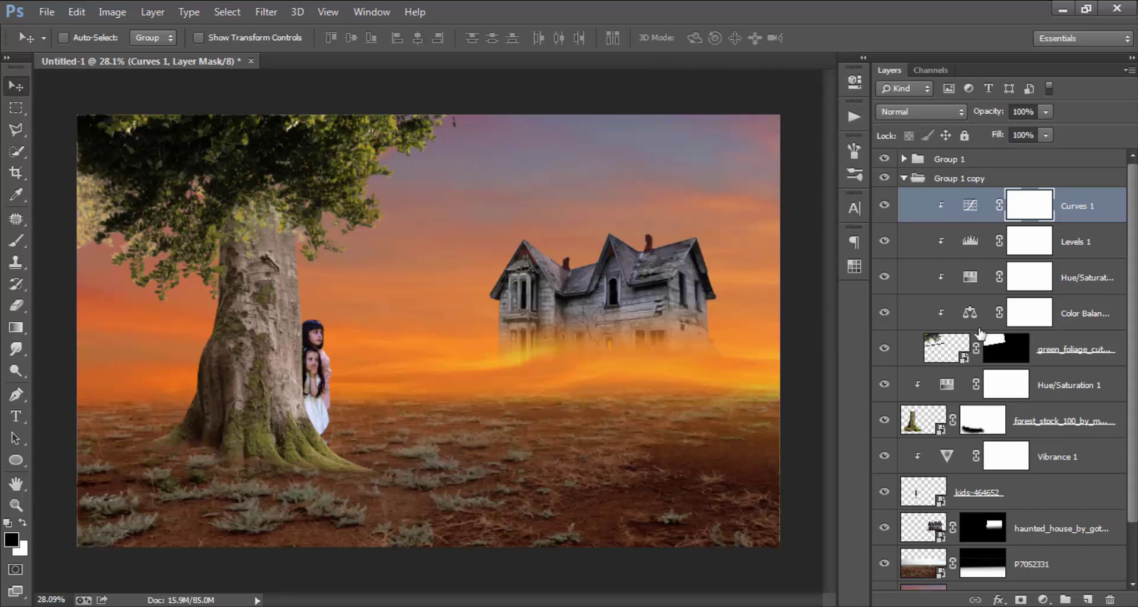
# Step: Move the duplicated foliage right and down over the sky
pyautogui.click(903, 179)
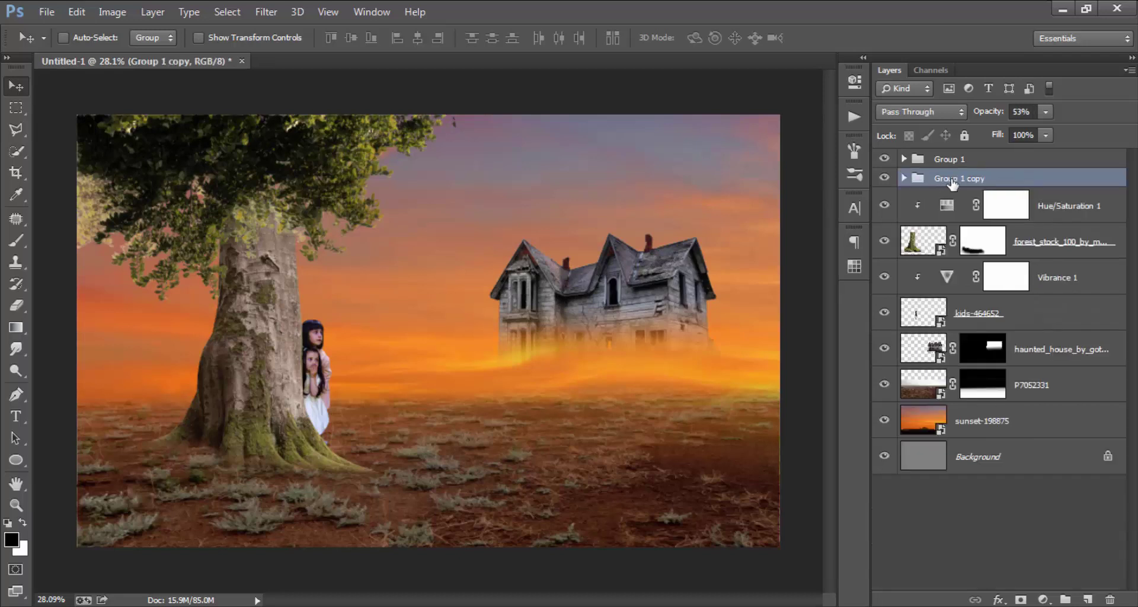
pyautogui.moveTo(276, 207)
pyautogui.mouseDown()
pyautogui.moveTo(468, 255)
pyautogui.moveTo(483, 271)
pyautogui.mouseUp()
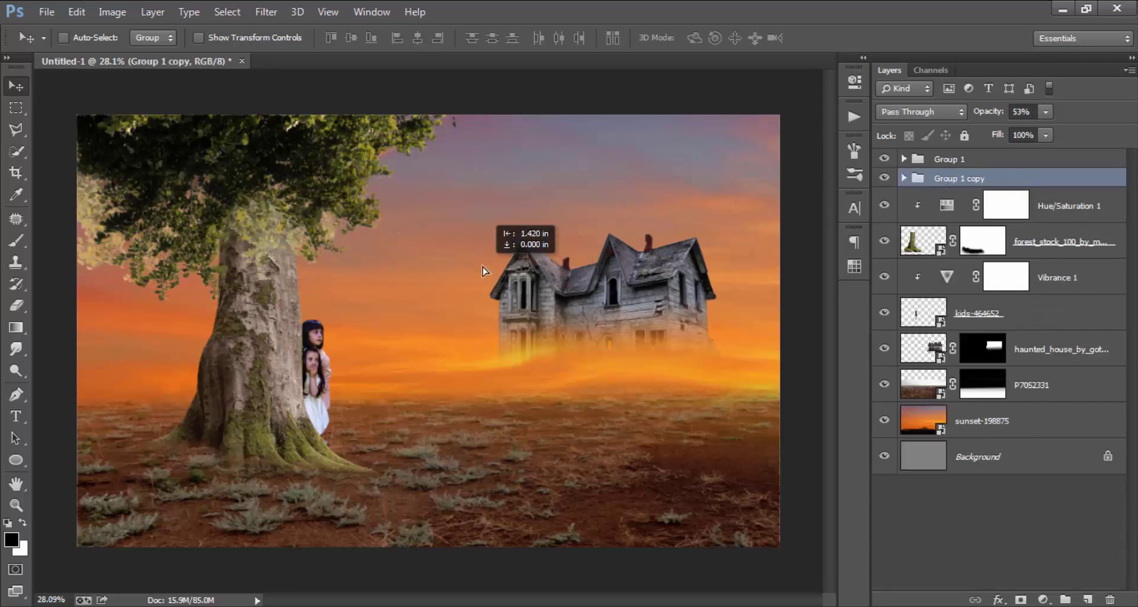
pyautogui.moveTo(483, 271); pyautogui.dragTo(549, 261)
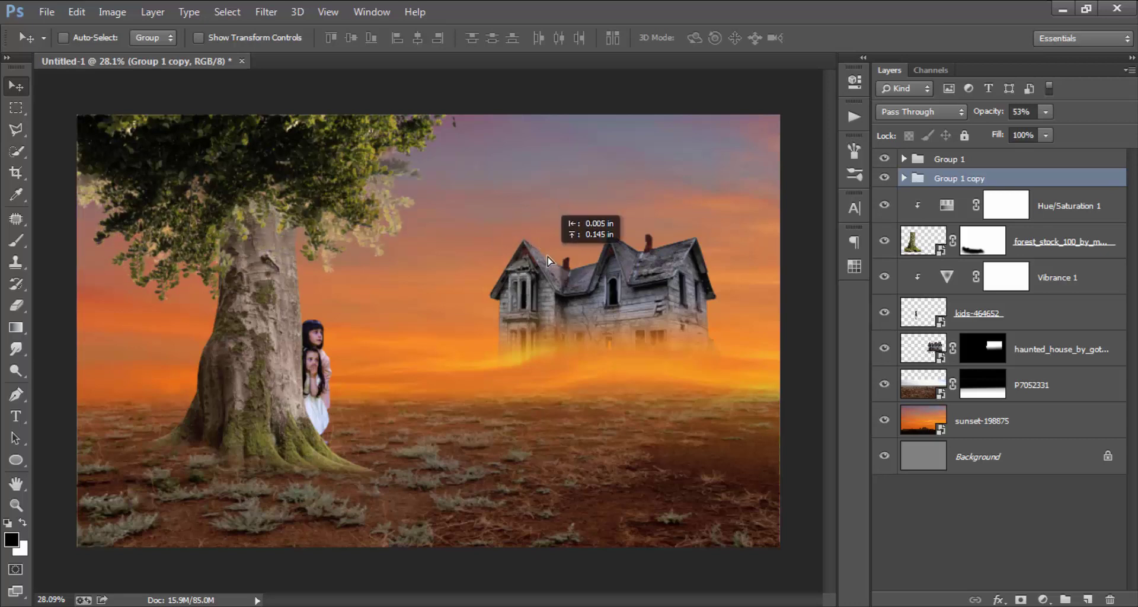
# Step: Rotate Group 1 copy's contents to -12.49°, reposition them, and commit the transform
pyautogui.hotkey('ctrl', 't')
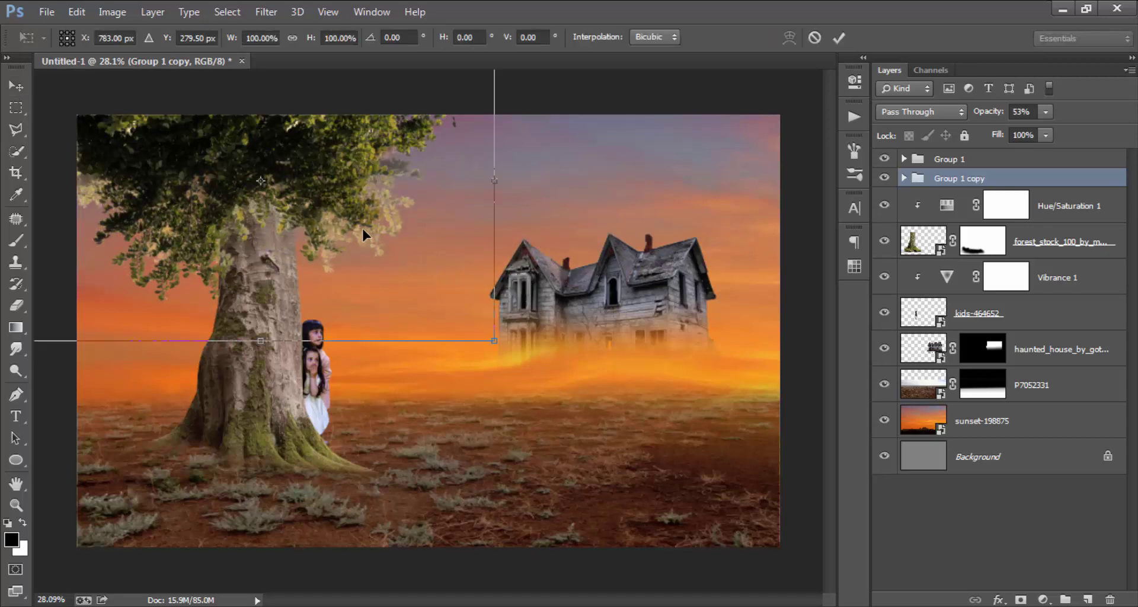
pyautogui.rightClick(362, 230)
pyautogui.click(335, 262)
pyautogui.hotkey('ctrl', '-')
pyautogui.moveTo(412, 225); pyautogui.dragTo(406, 224)
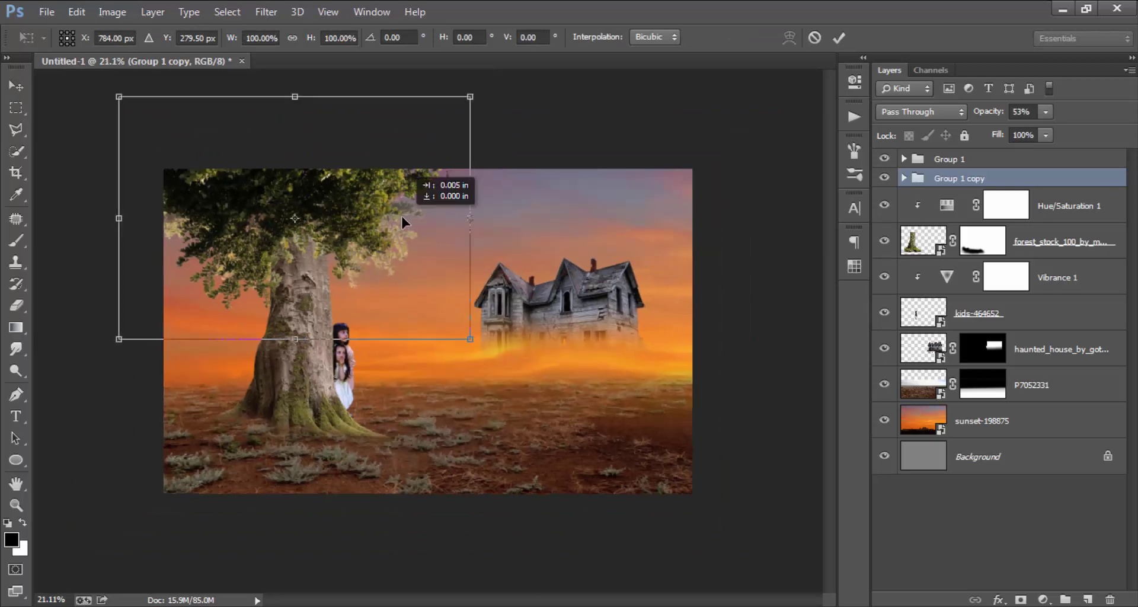
pyautogui.moveTo(510, 222); pyautogui.dragTo(517, 175)
pyautogui.moveTo(330, 220); pyautogui.dragTo(361, 217)
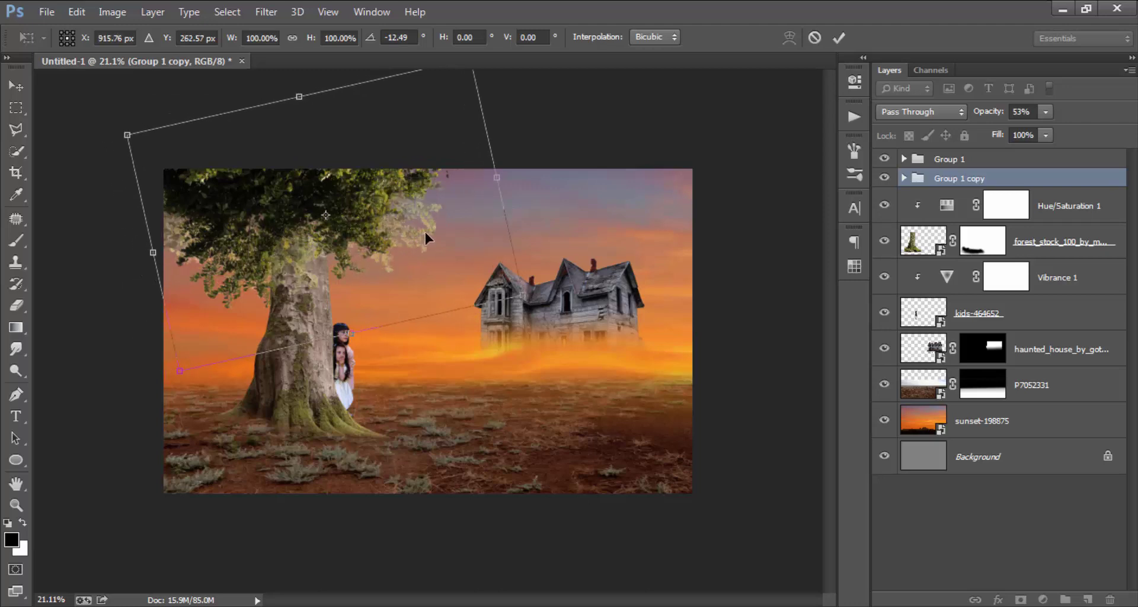
pyautogui.moveTo(425, 230); pyautogui.dragTo(413, 224)
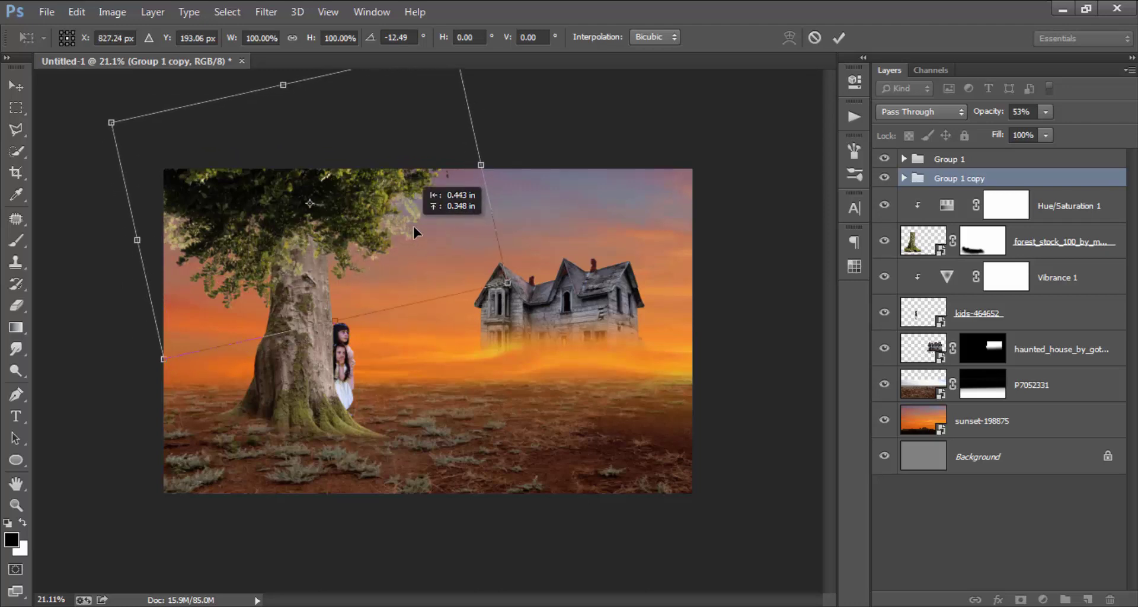
pyautogui.moveTo(412, 224); pyautogui.dragTo(428, 223)
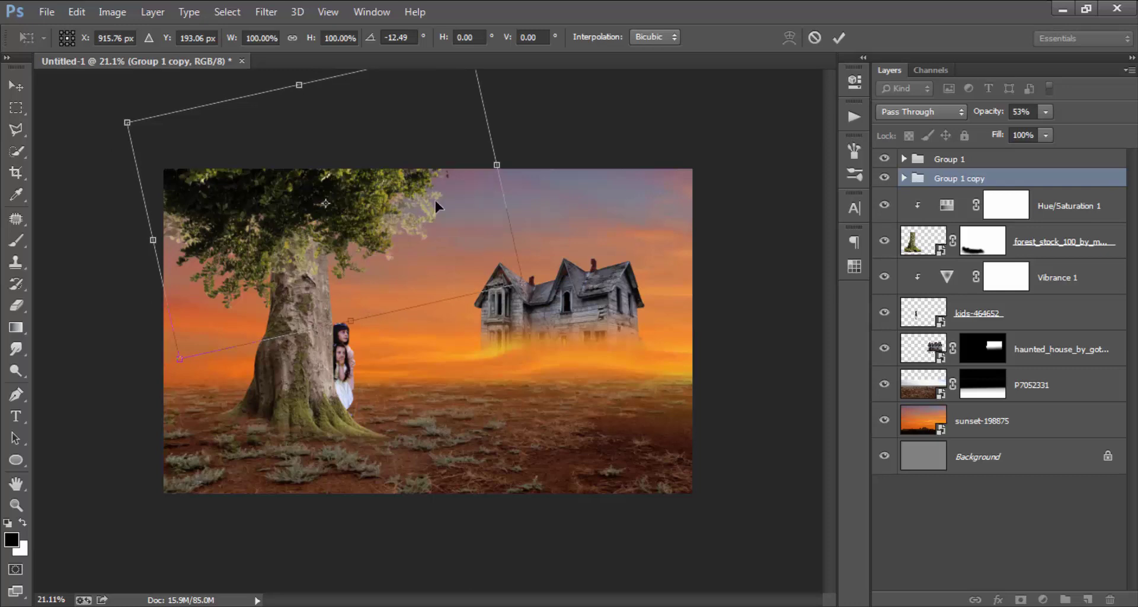
pyautogui.click(838, 37)
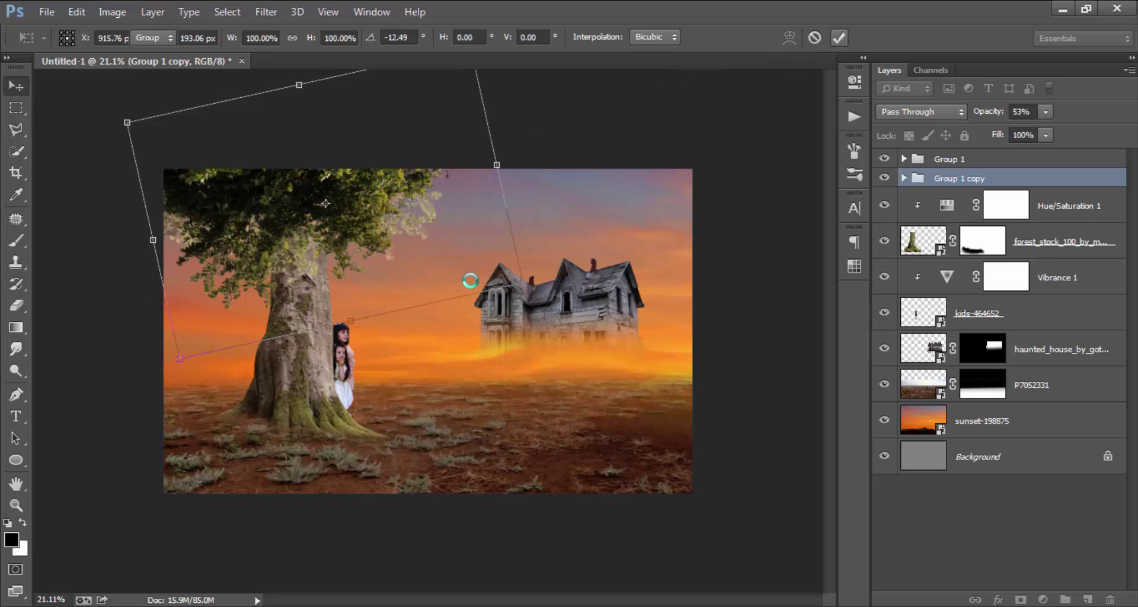
pyautogui.scroll(2, 367, 314)
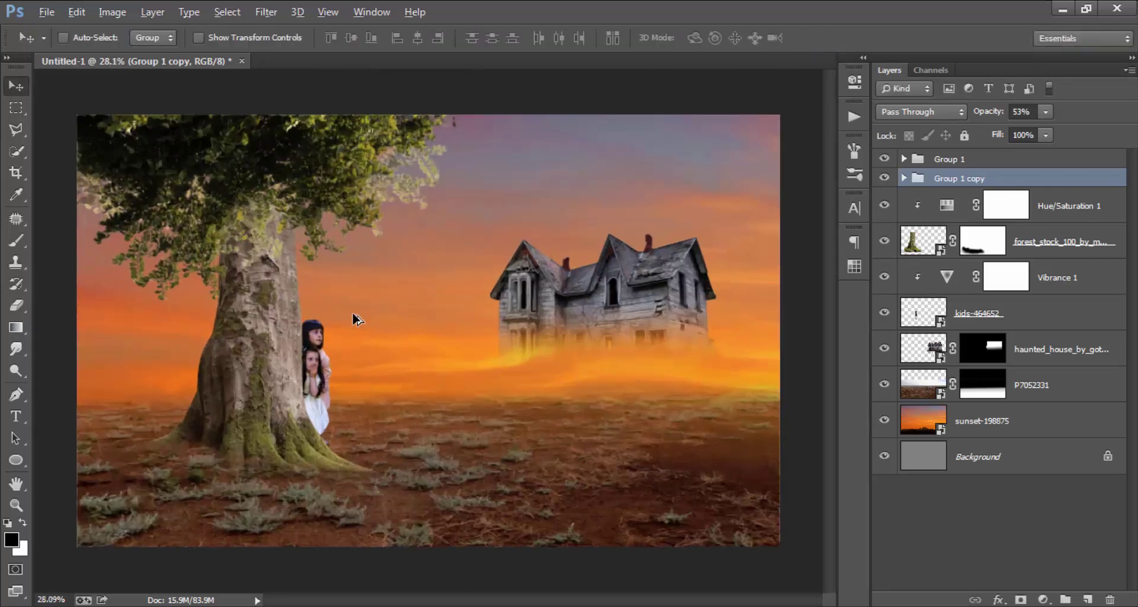
pyautogui.scroll(1, 368, 329)
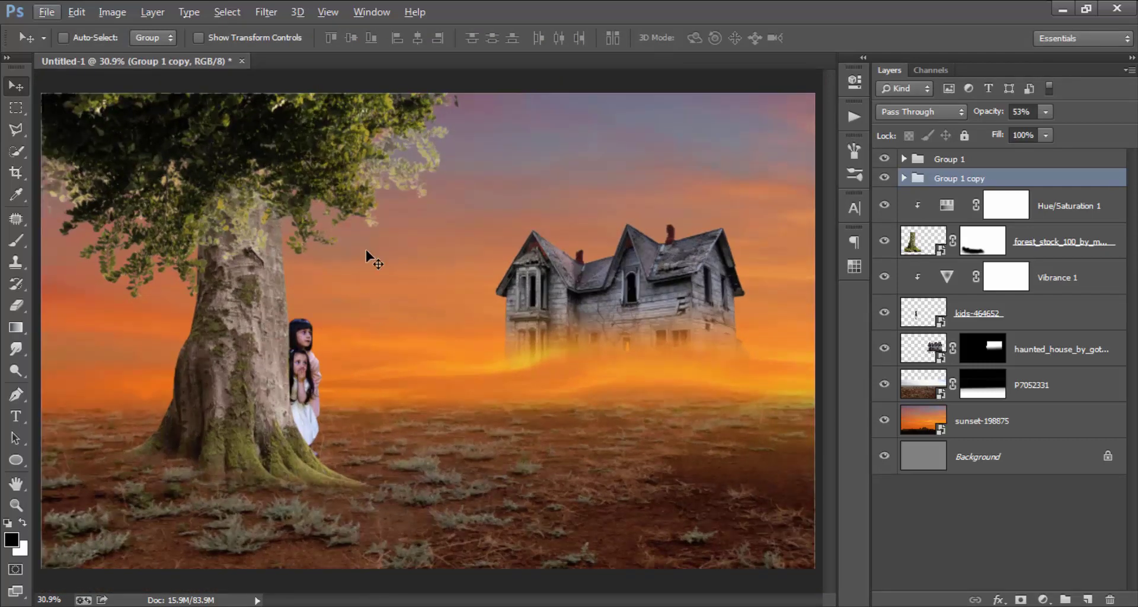
# Step: Add a Brightness/Contrast layer clipped to the tree with Brightness -73
pyautogui.moveTo(368, 254); pyautogui.dragTo(363, 236)
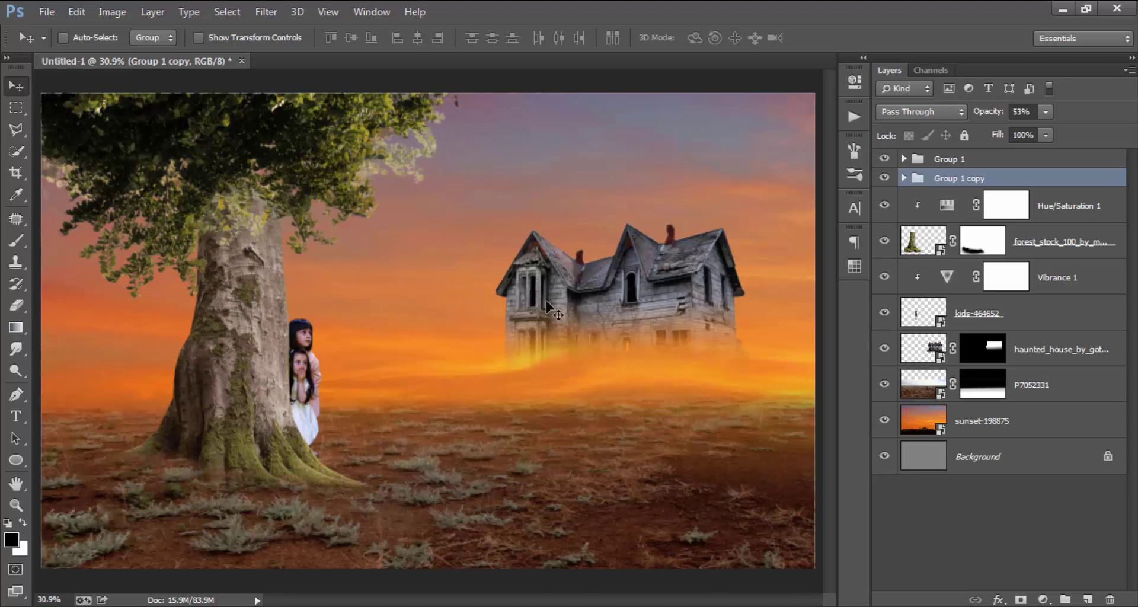
pyautogui.click(1042, 213)
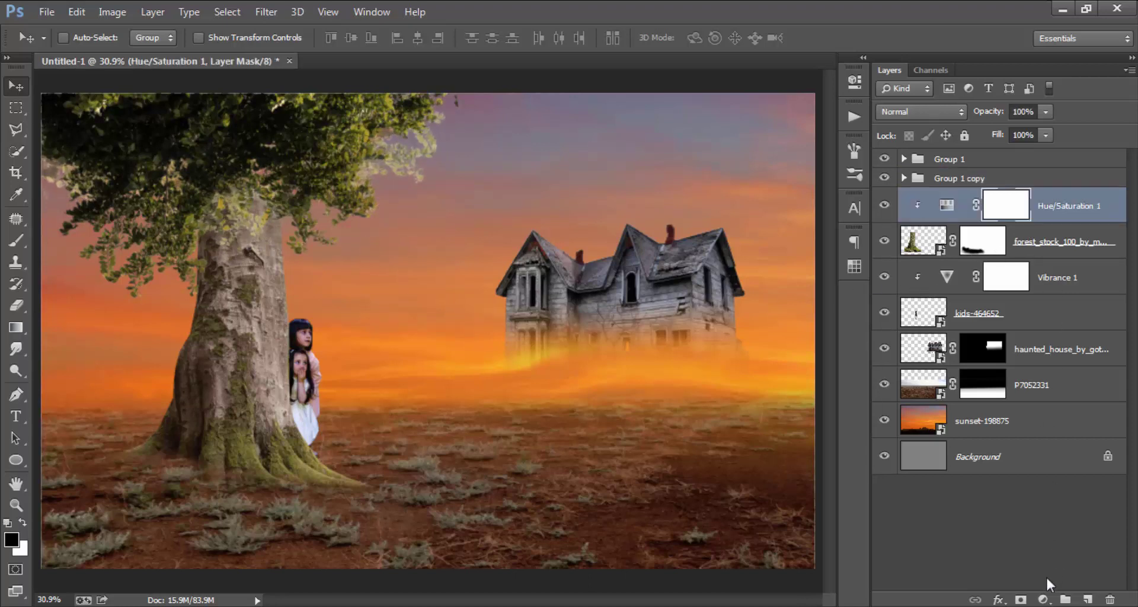
pyautogui.click(1043, 599)
pyautogui.click(1008, 295)
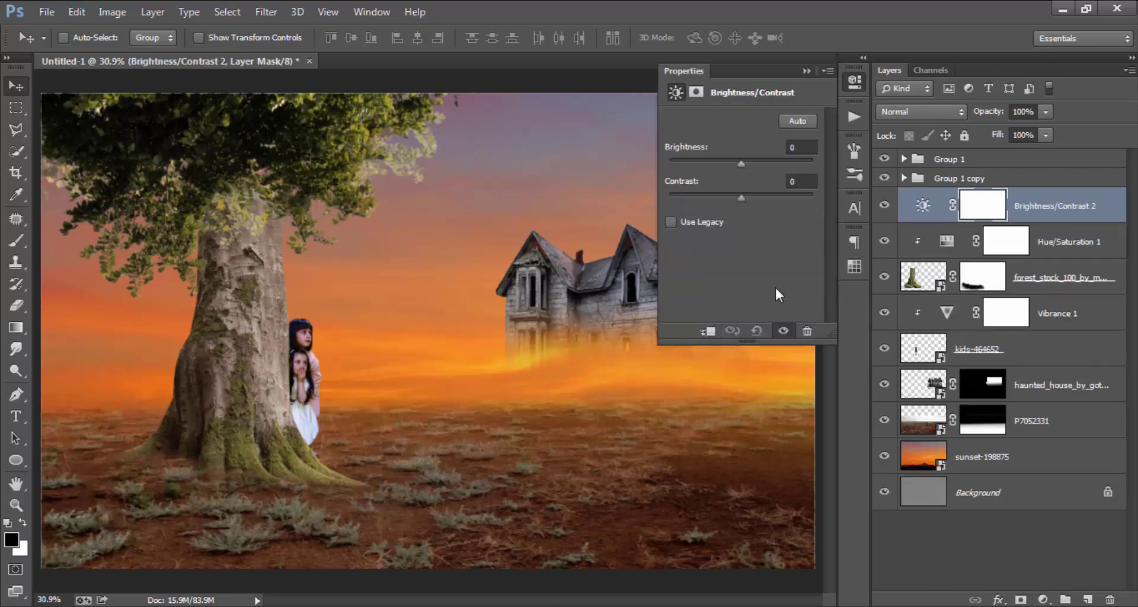
pyautogui.click(707, 329)
pyautogui.moveTo(741, 163); pyautogui.dragTo(691, 161)
pyautogui.click(855, 81)
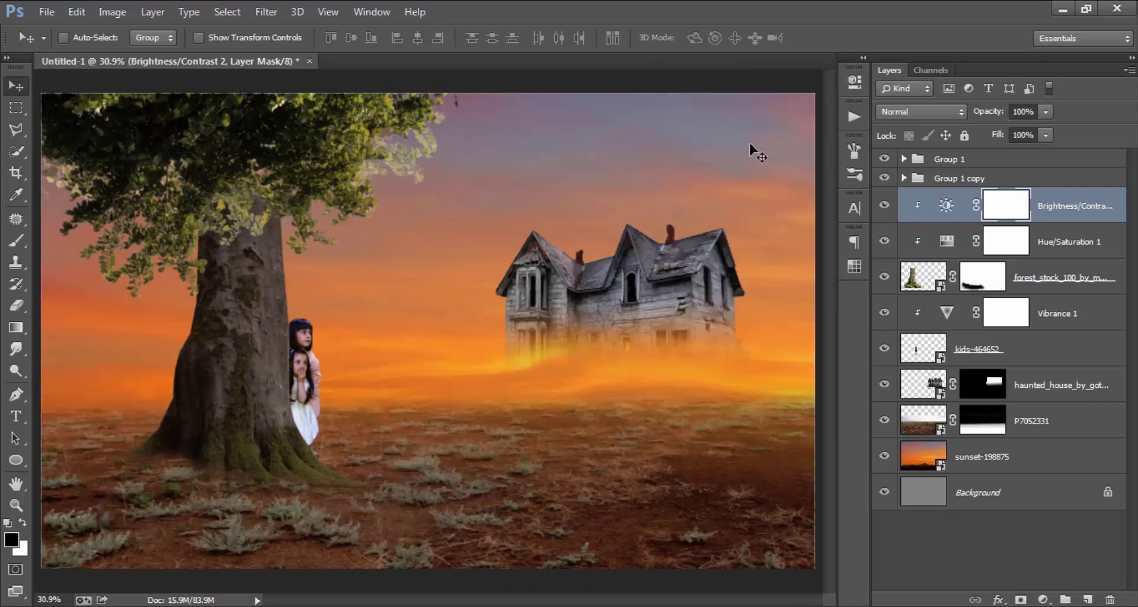
# Step: Paint black on its mask along the trunk's right edge to keep that edge lighter
pyautogui.click(23, 241)
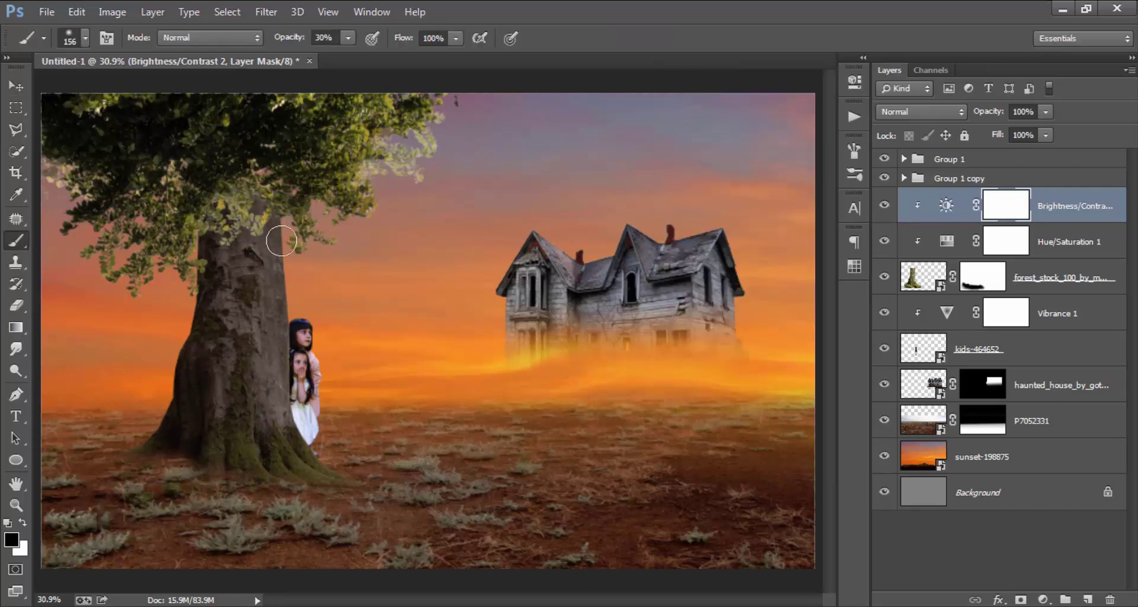
pyautogui.moveTo(286, 365)
pyautogui.mouseDown()
pyautogui.moveTo(274, 201)
pyautogui.moveTo(285, 384)
pyautogui.mouseUp()
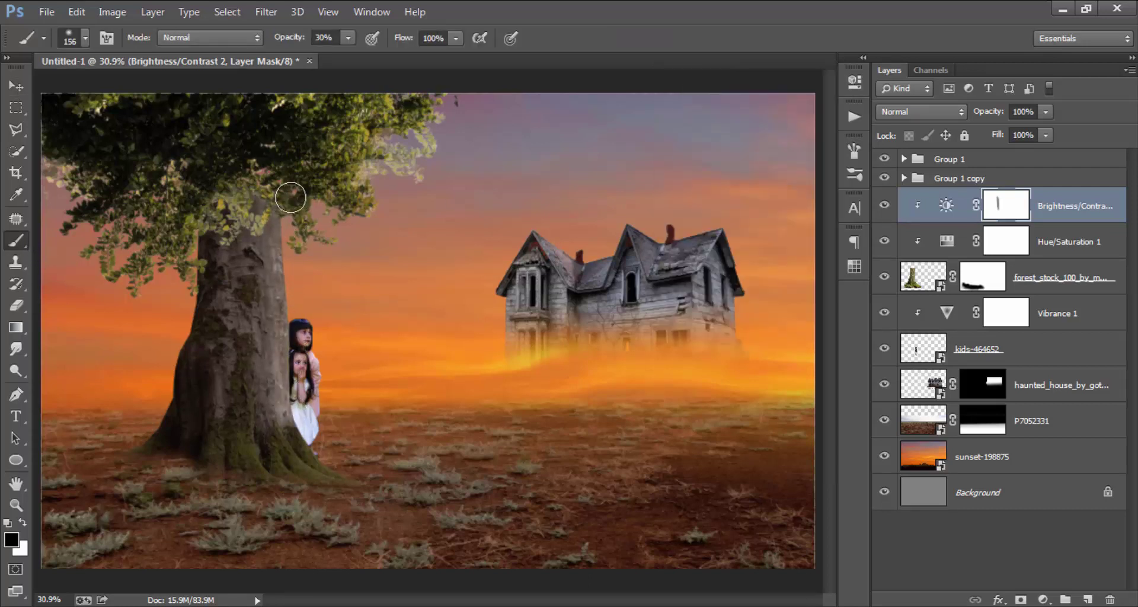
pyautogui.moveTo(283, 344); pyautogui.dragTo(317, 457)
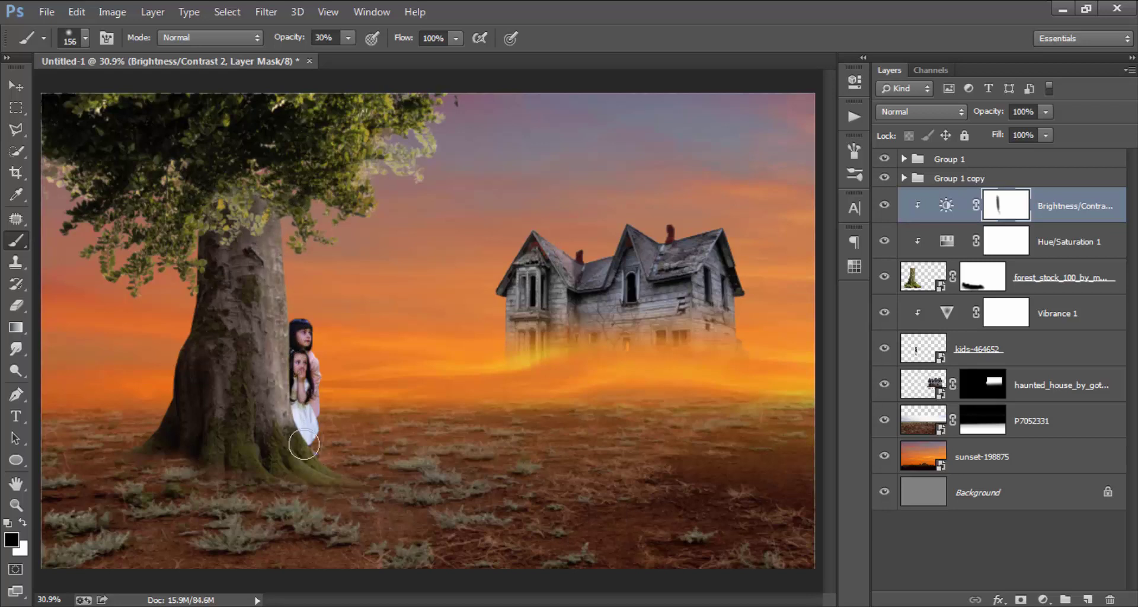
pyautogui.moveTo(273, 319)
pyautogui.mouseDown()
pyautogui.moveTo(281, 347)
pyautogui.moveTo(261, 158)
pyautogui.moveTo(293, 356)
pyautogui.moveTo(286, 341)
pyautogui.mouseUp()
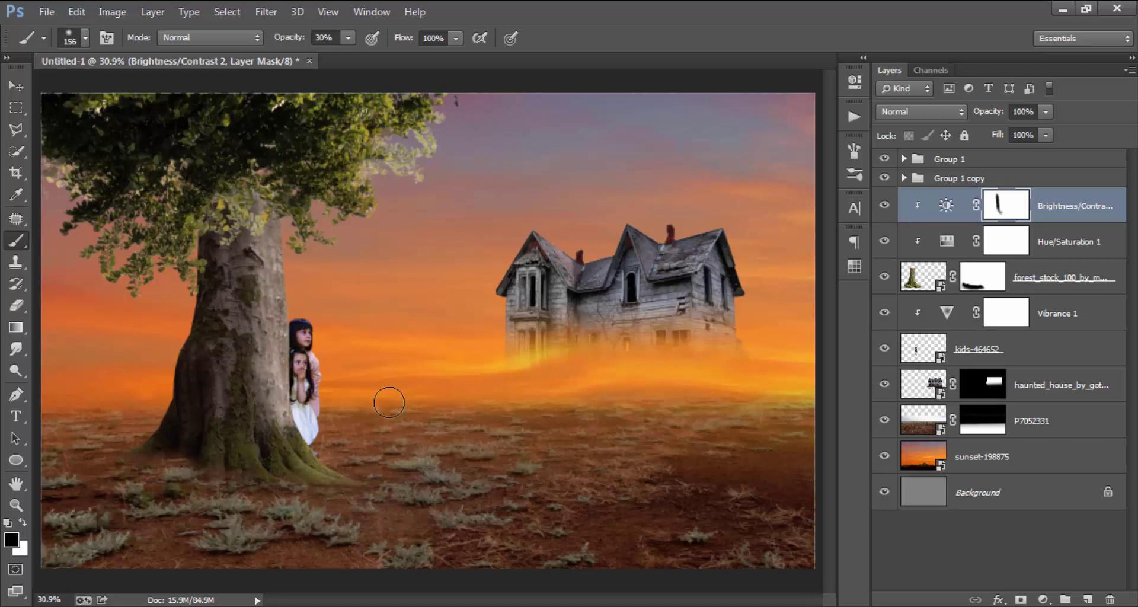
pyautogui.moveTo(298, 401)
pyautogui.mouseDown()
pyautogui.moveTo(276, 197)
pyautogui.moveTo(302, 357)
pyautogui.mouseUp()
pyautogui.scroll(-2, 407, 357)
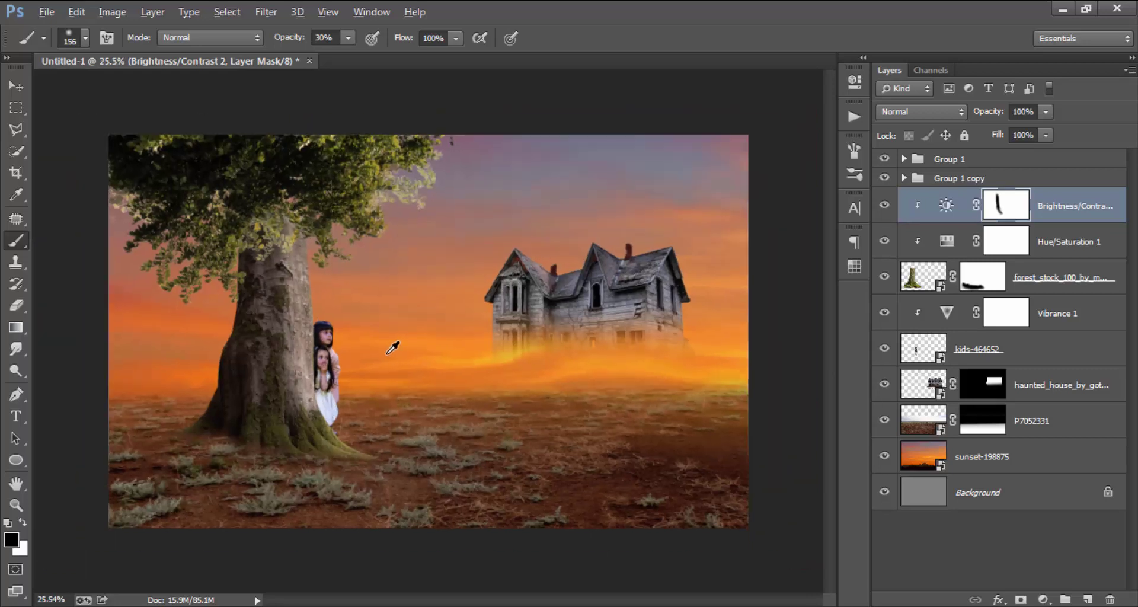
pyautogui.scroll(1, 379, 372)
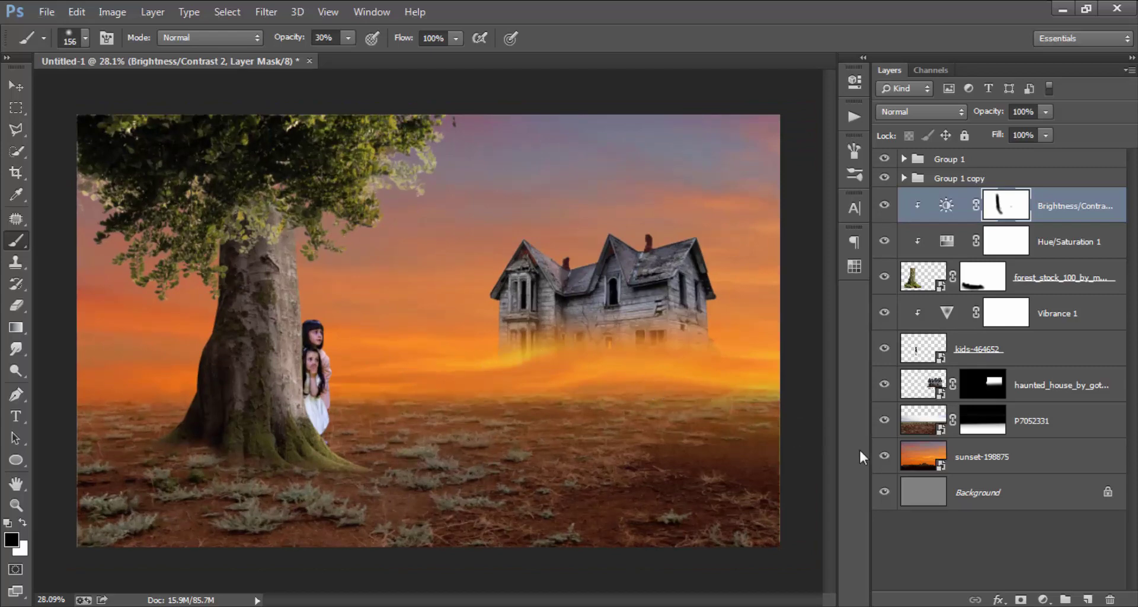
# Step: Add a Curves layer clipped to the tree with a point raised to 82/144
pyautogui.click(1042, 600)
pyautogui.click(984, 323)
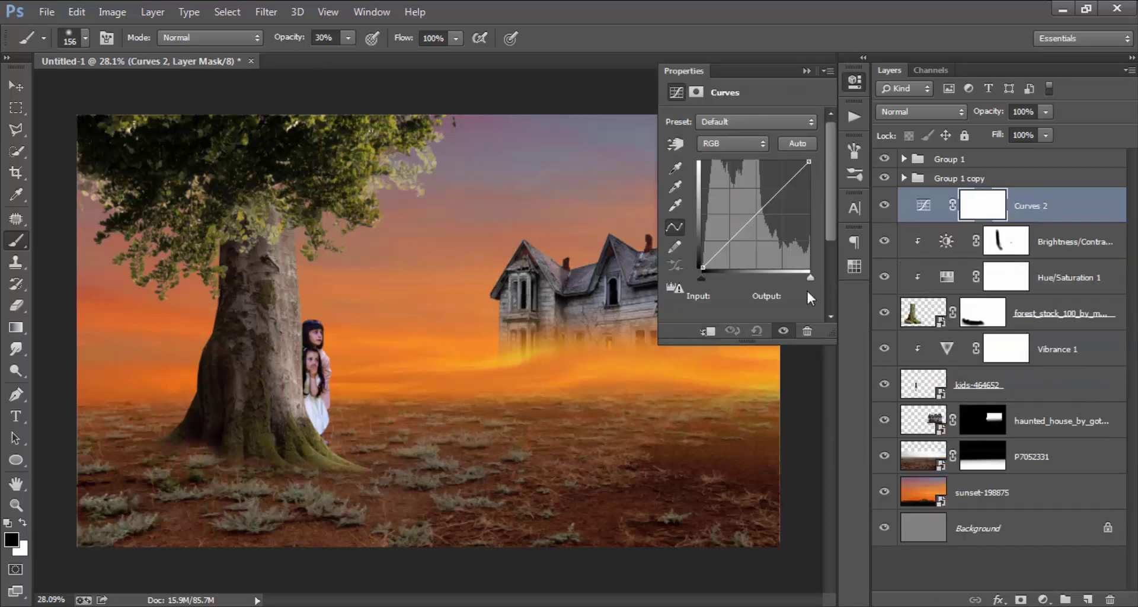
pyautogui.click(710, 329)
pyautogui.moveTo(737, 232); pyautogui.dragTo(737, 207)
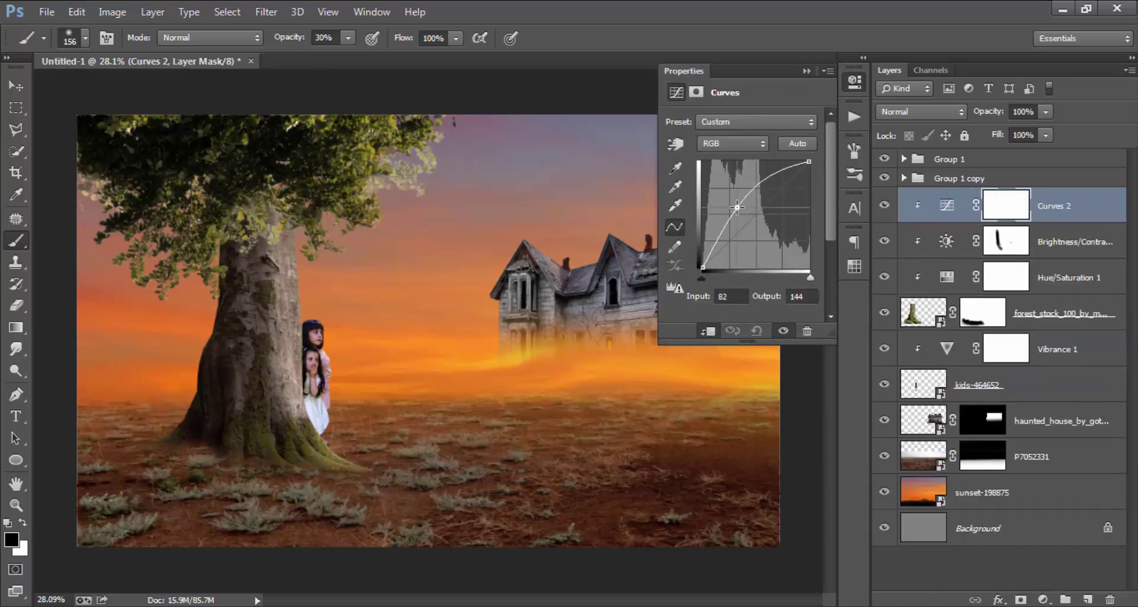
pyautogui.click(849, 89)
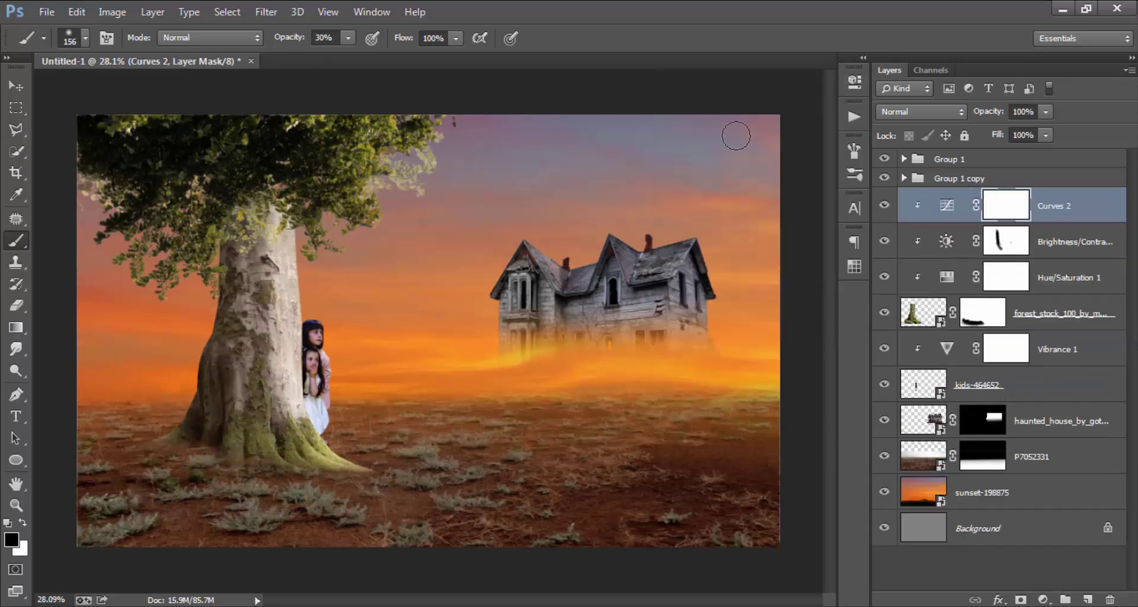
# Step: Invert the Curves 2 mask and paint white along the trunk edge beside the girls
pyautogui.click(113, 12)
pyautogui.moveTo(138, 54)
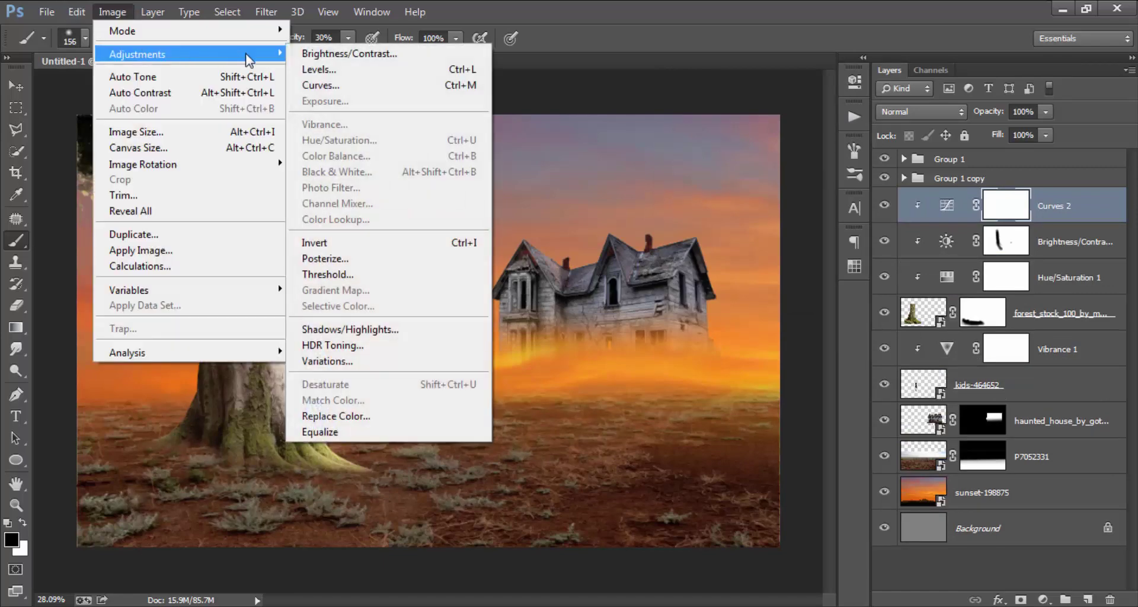
pyautogui.click(314, 244)
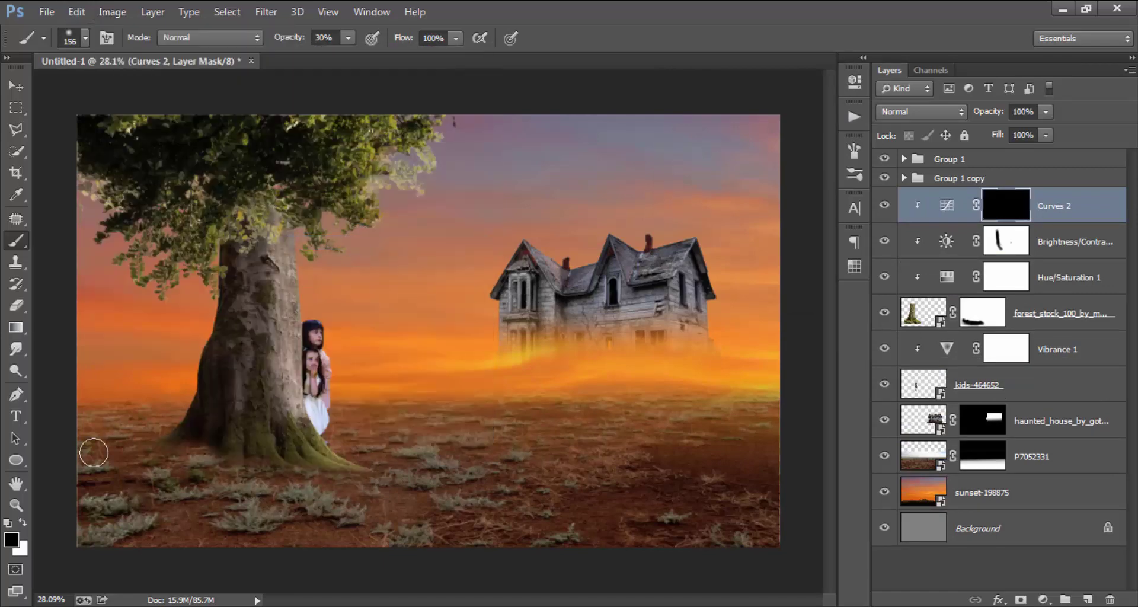
pyautogui.click(23, 522)
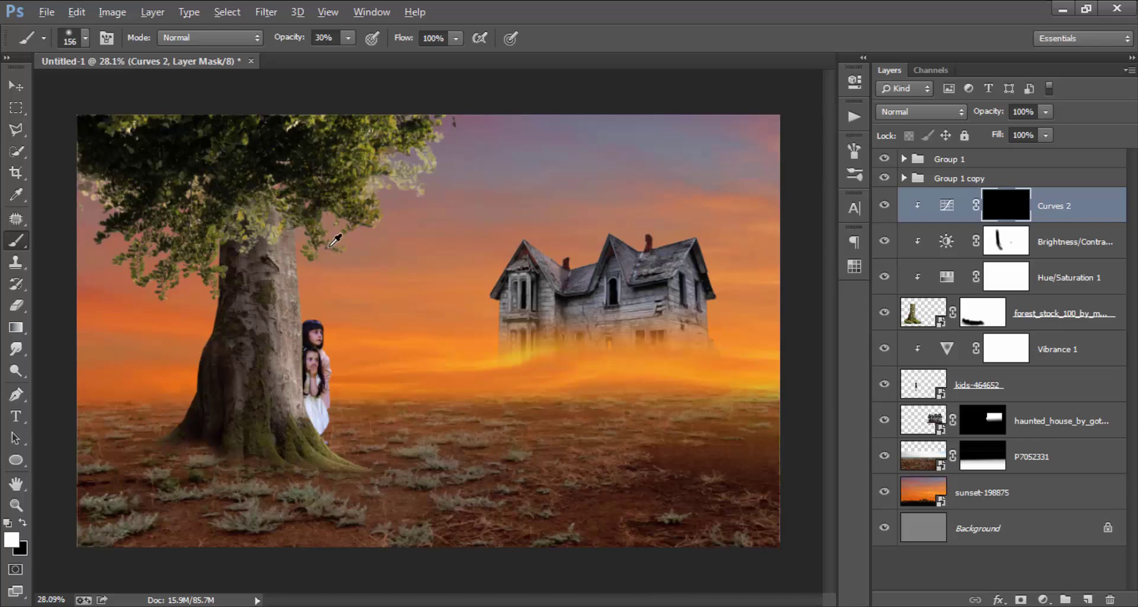
pyautogui.moveTo(296, 221); pyautogui.dragTo(303, 300)
pyautogui.scroll(2, 302, 300)
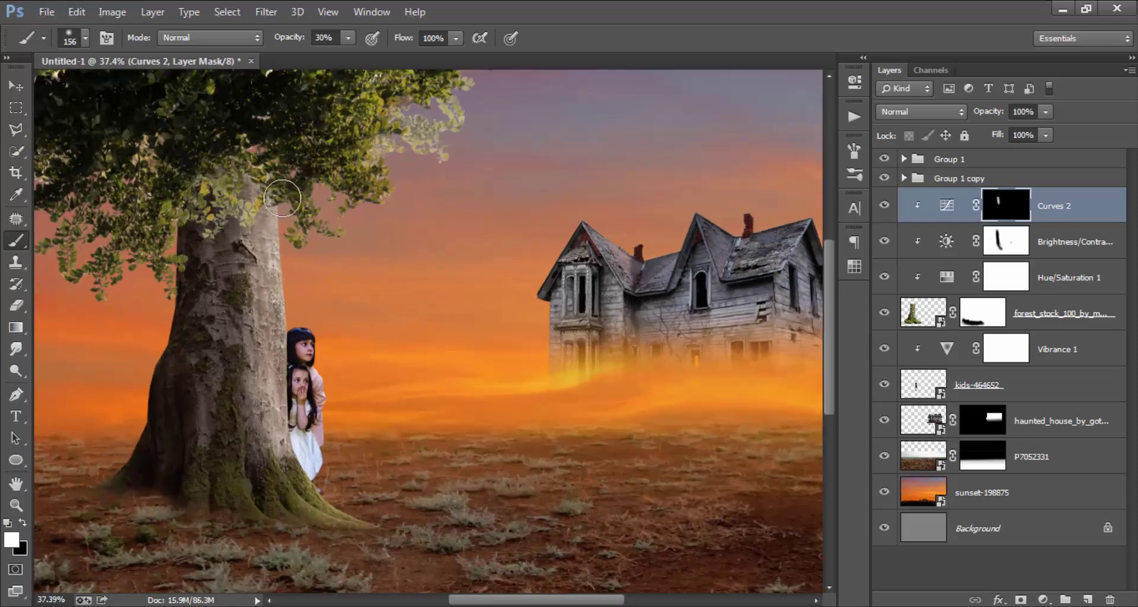
pyautogui.moveTo(291, 385); pyautogui.dragTo(308, 459)
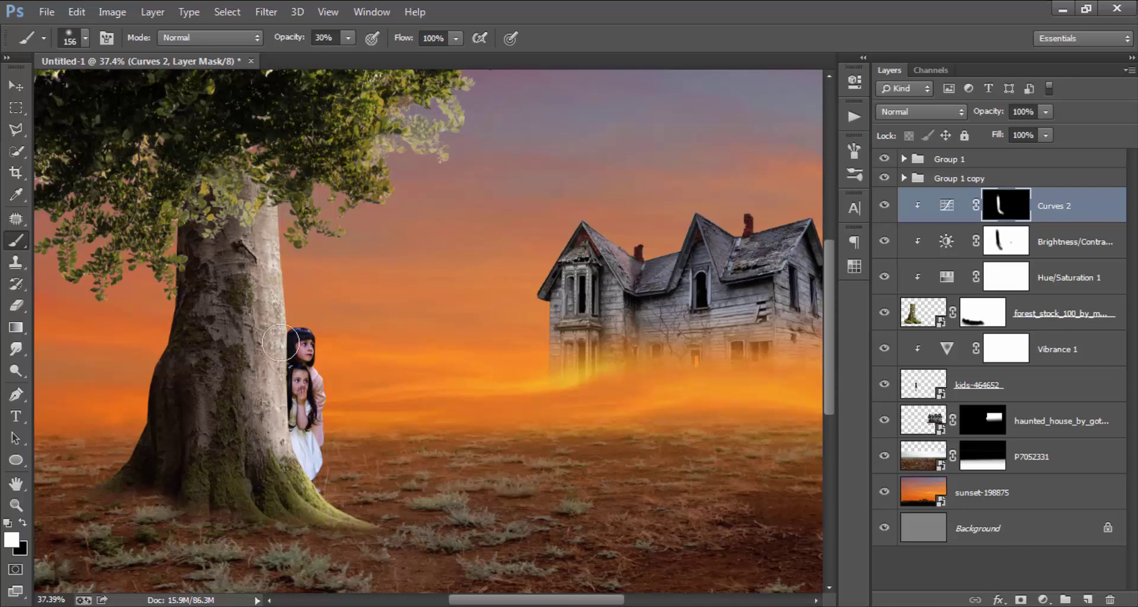
pyautogui.scroll(-3, 373, 295)
pyautogui.scroll(-1, 387, 280)
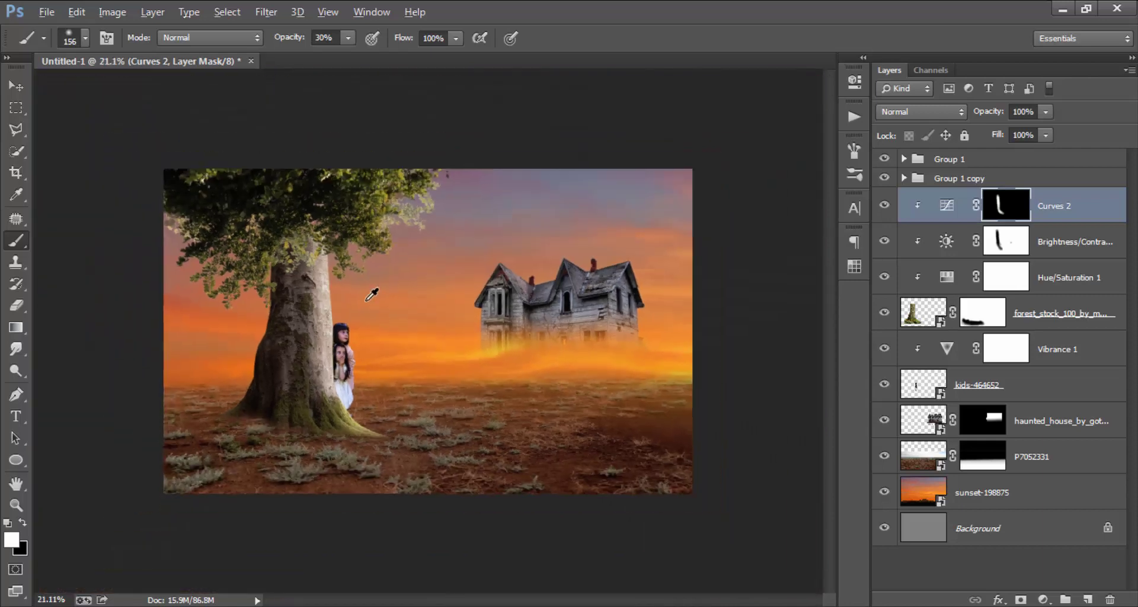
pyautogui.scroll(1, 367, 293)
pyautogui.scroll(1, 347, 352)
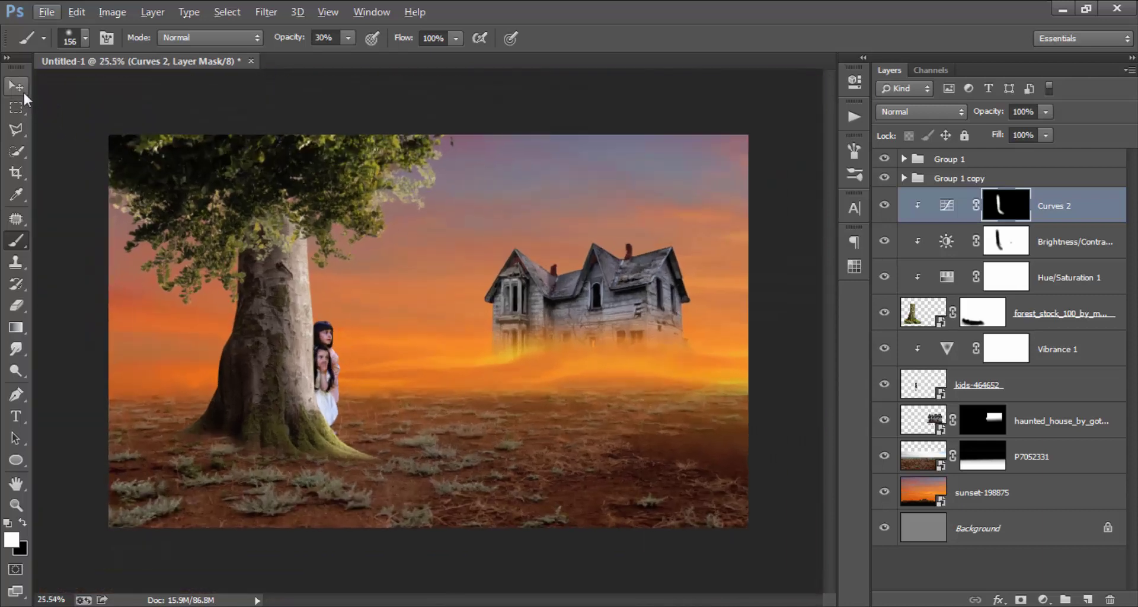
pyautogui.click(18, 88)
pyautogui.scroll(1, 244, 386)
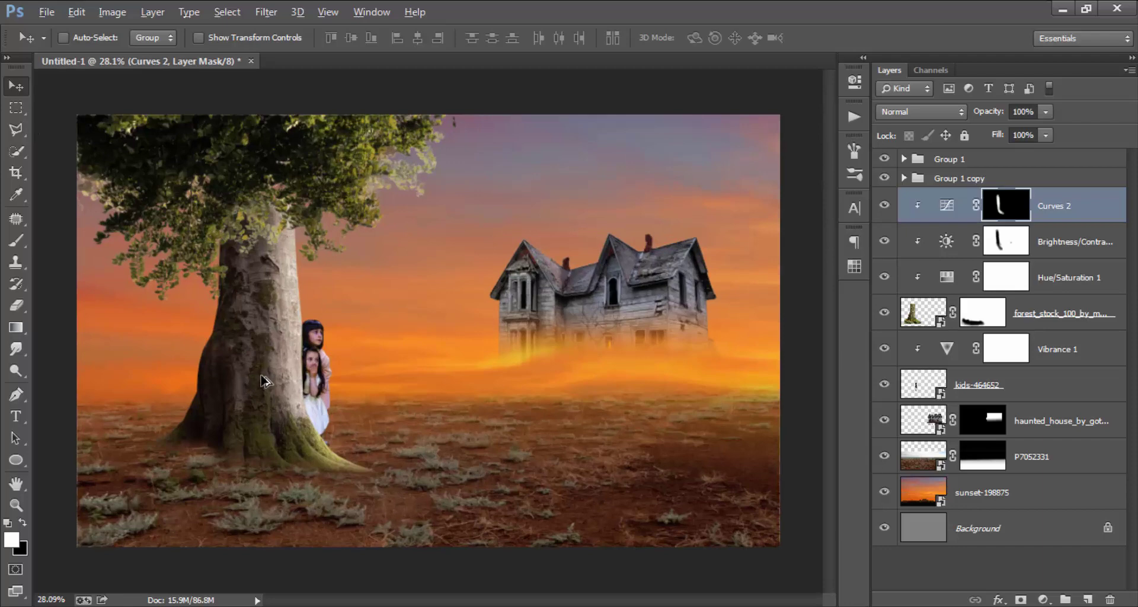
pyautogui.scroll(1, 279, 257)
pyautogui.scroll(1, 264, 178)
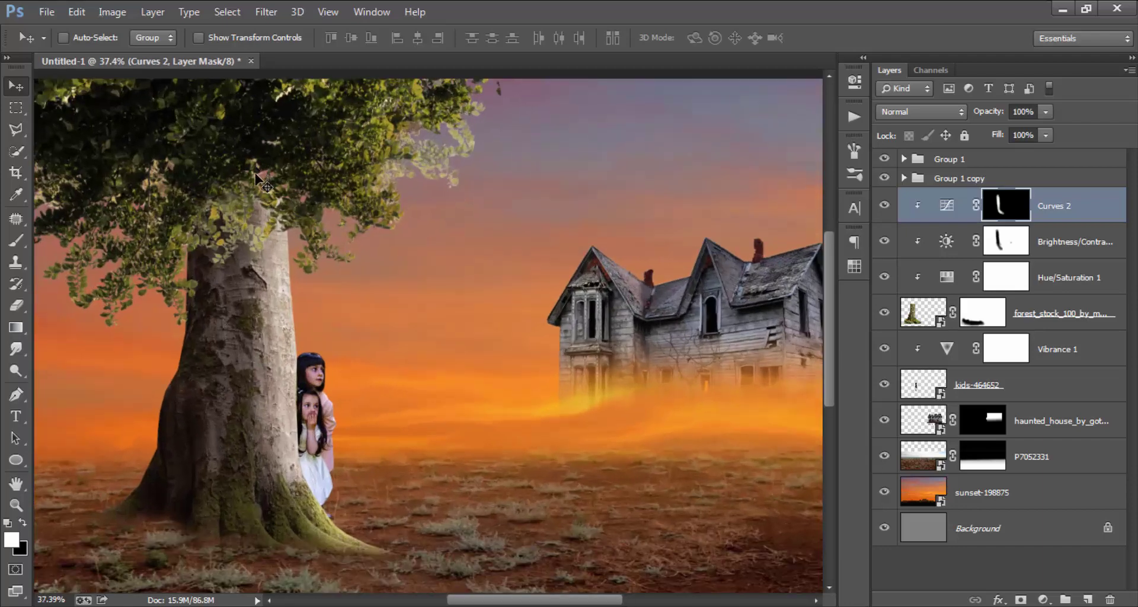
pyautogui.scroll(1, 270, 205)
pyautogui.scroll(1, 298, 227)
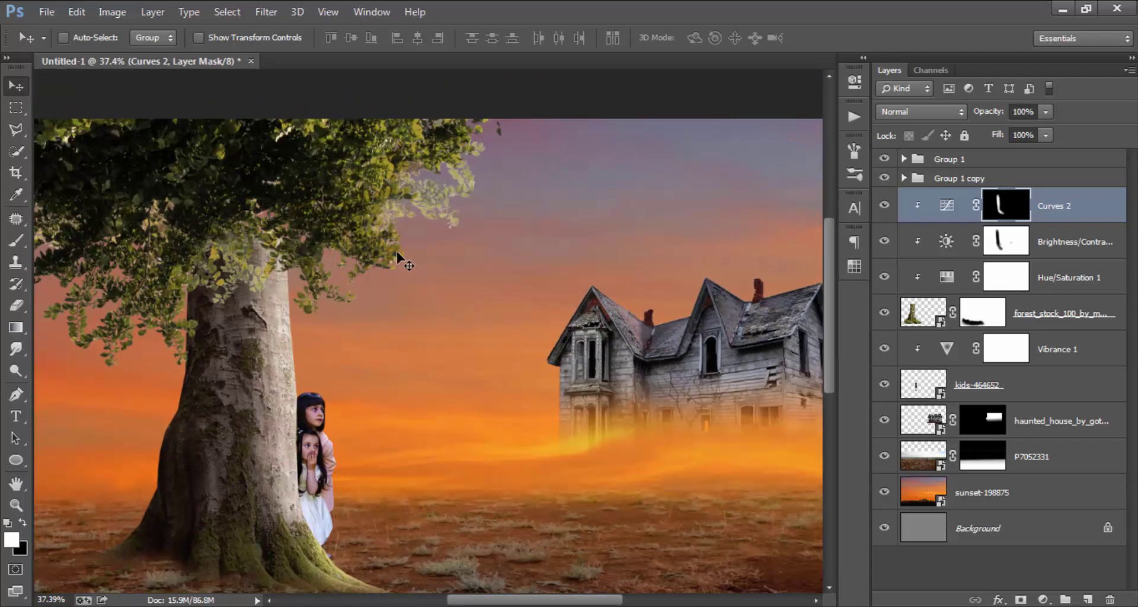
pyautogui.scroll(-1, 322, 250)
pyautogui.scroll(-1, 315, 251)
pyautogui.scroll(-1, 319, 246)
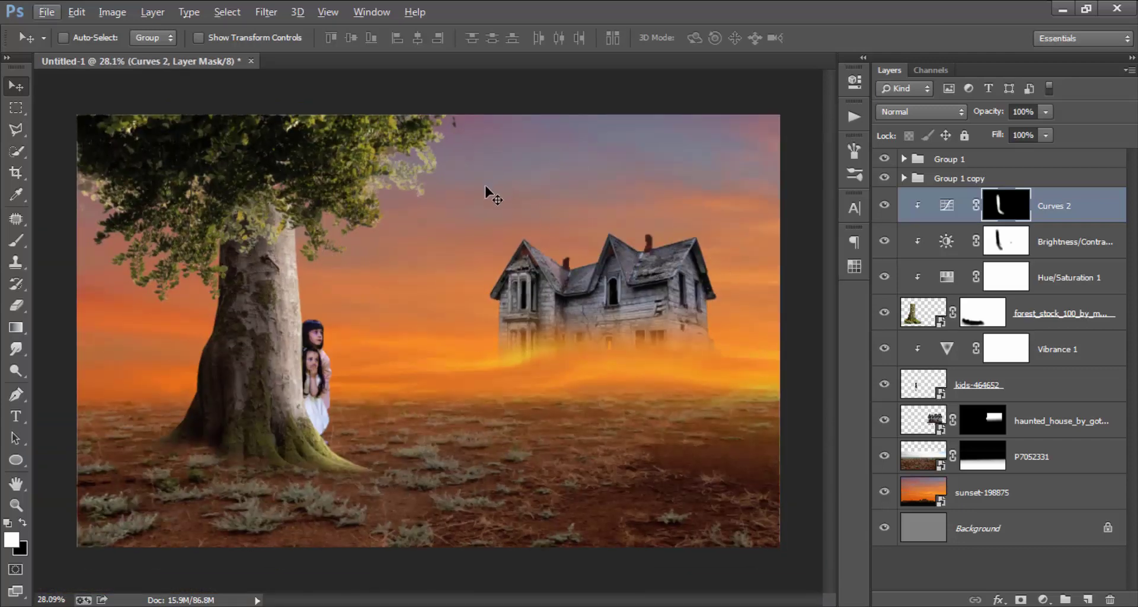
pyautogui.press('c')
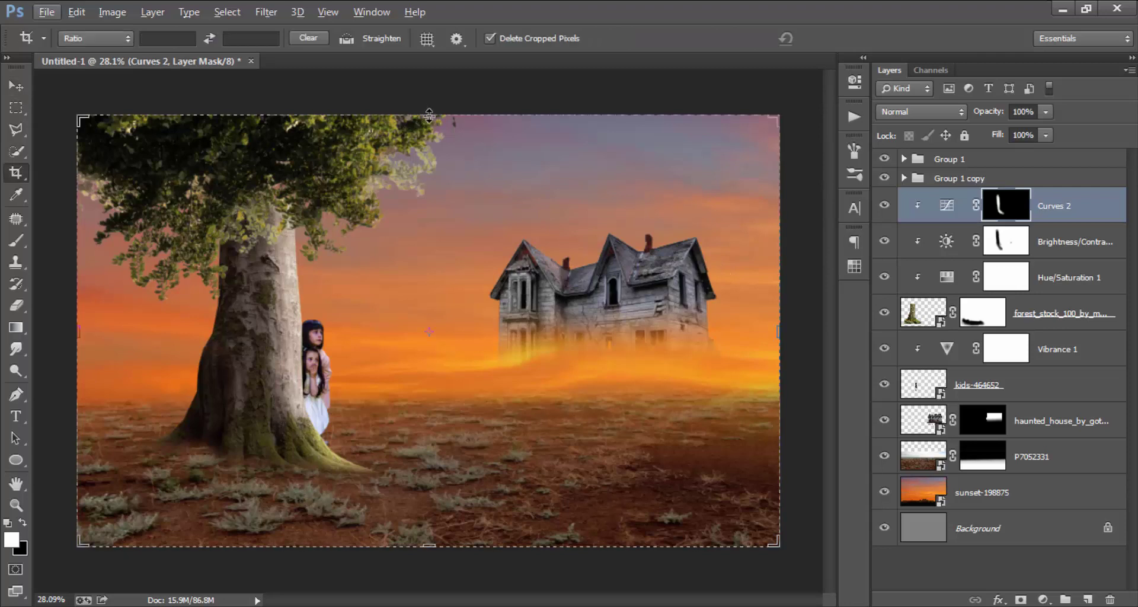
pyautogui.press('v')
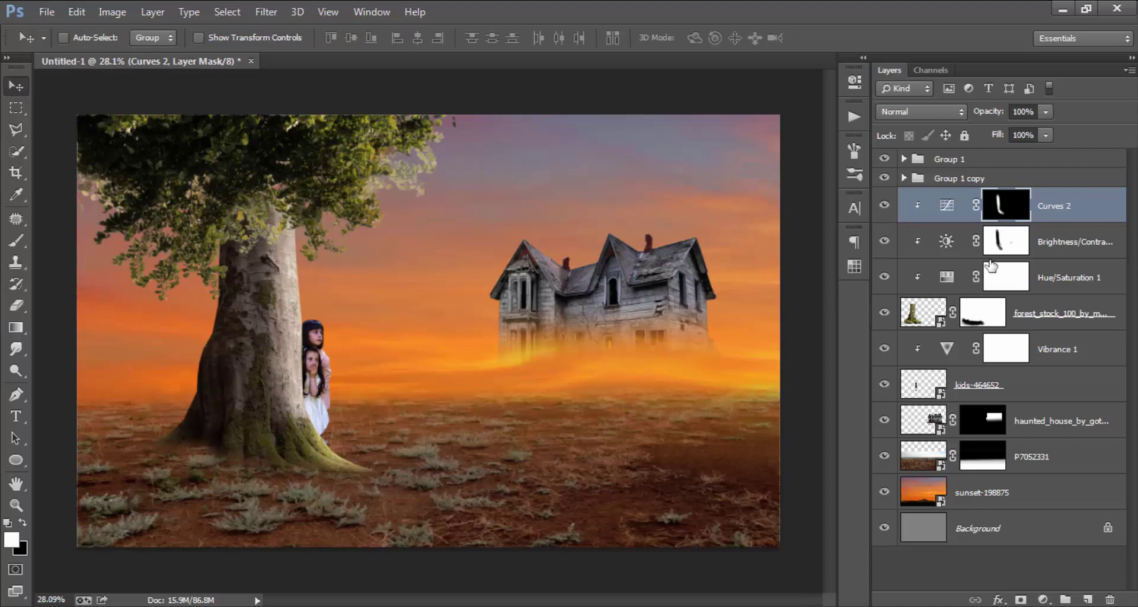
# Step: Select Group 1 and Group 1 copy and move the tree slightly lower
pyautogui.click(970, 160)
pyautogui.keyDown('shift'); pyautogui.click(982, 179); pyautogui.keyUp('shift')
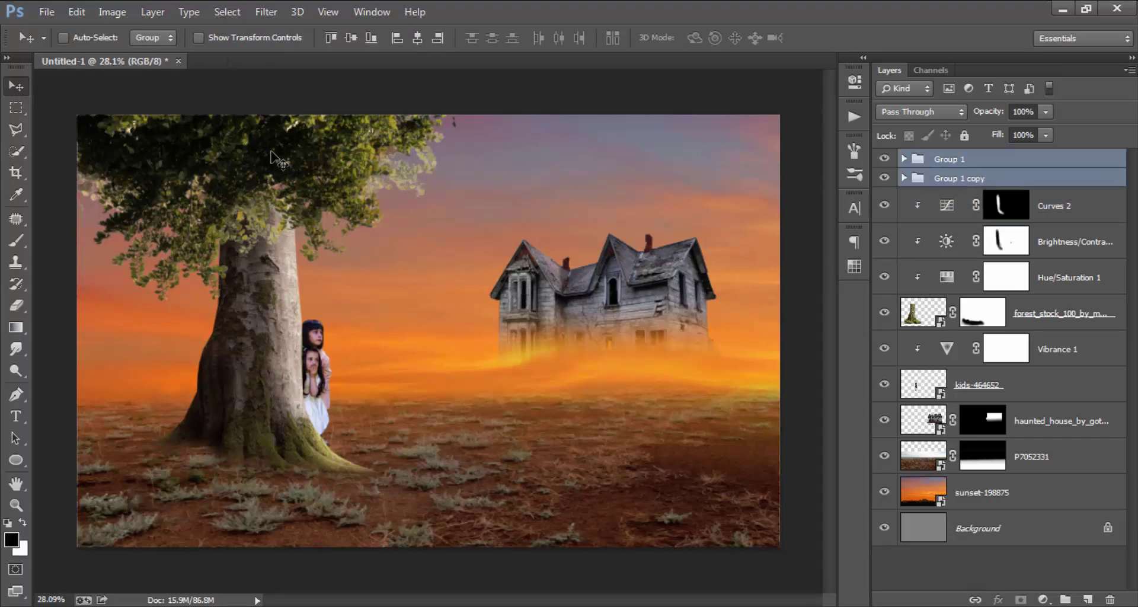
pyautogui.moveTo(276, 153); pyautogui.dragTo(274, 174)
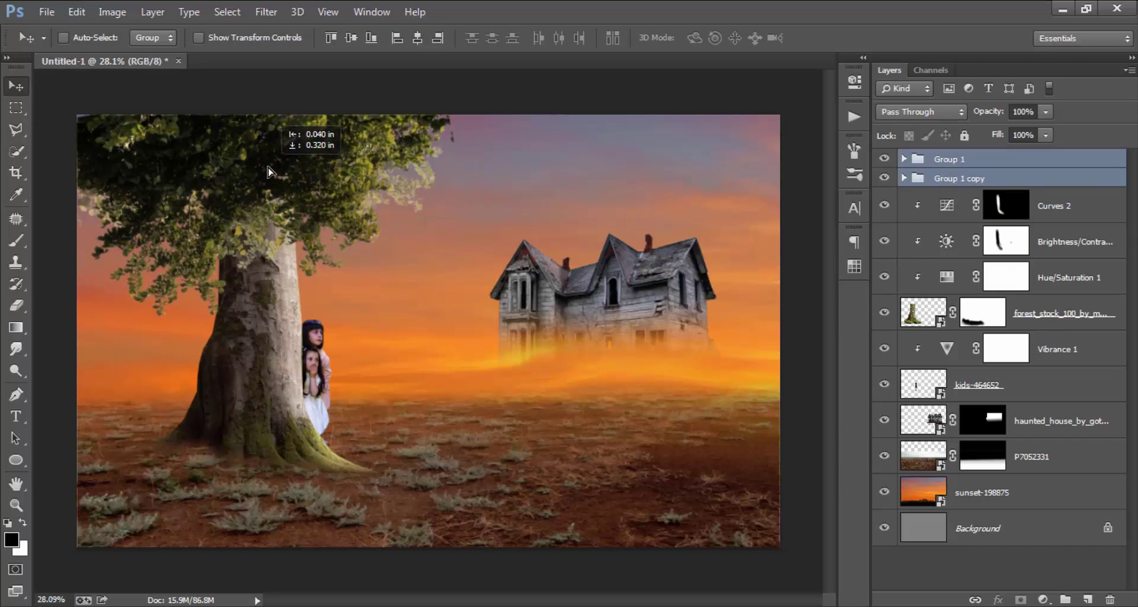
pyautogui.moveTo(274, 173); pyautogui.dragTo(271, 177)
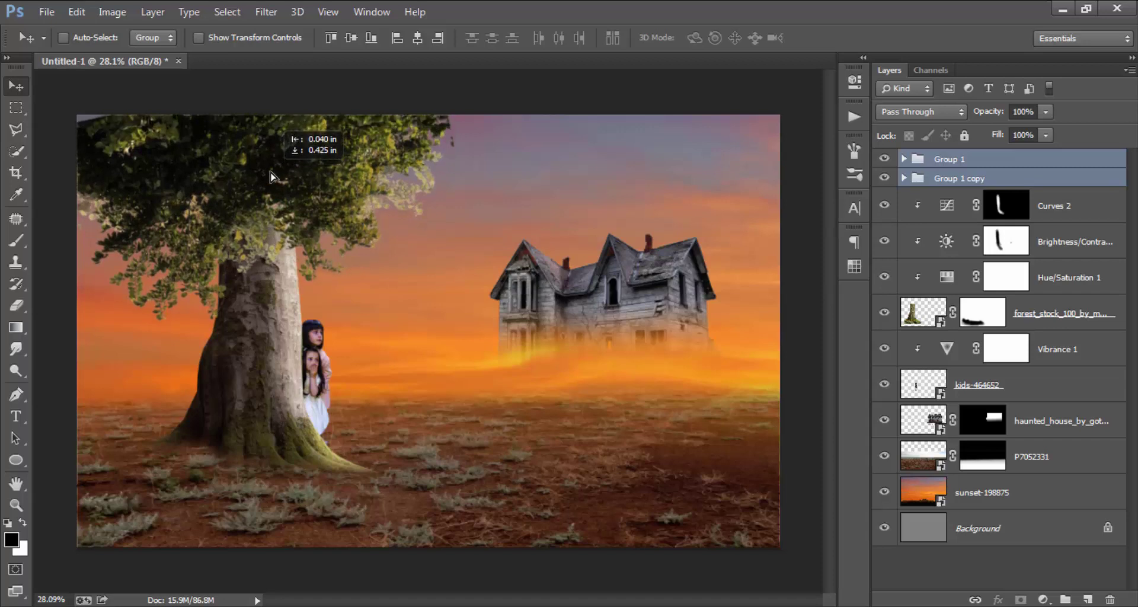
pyautogui.moveTo(270, 177); pyautogui.dragTo(271, 176)
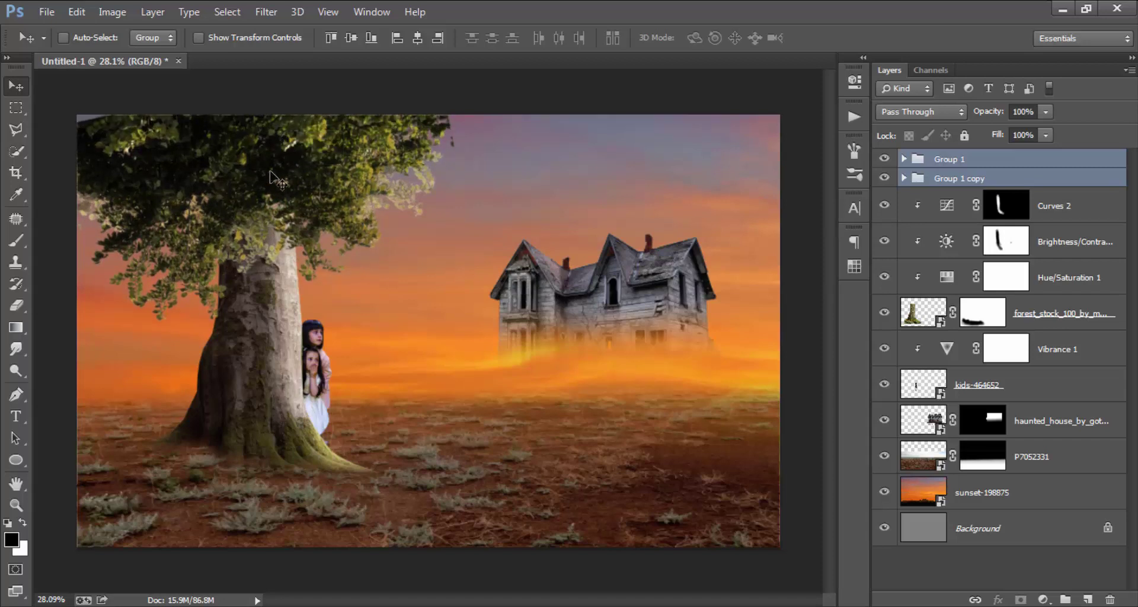
pyautogui.click(14, 219)
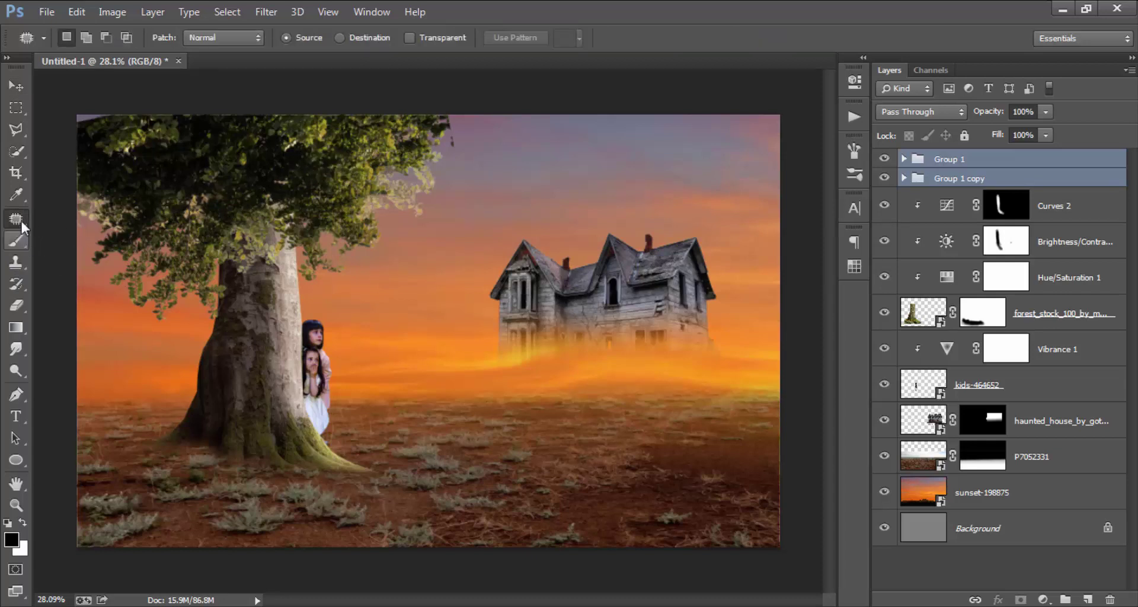
# Step: Crop the top edge down to trim sky and commit the wider, shorter frame
pyautogui.click(16, 173)
pyautogui.moveTo(434, 115); pyautogui.dragTo(435, 127)
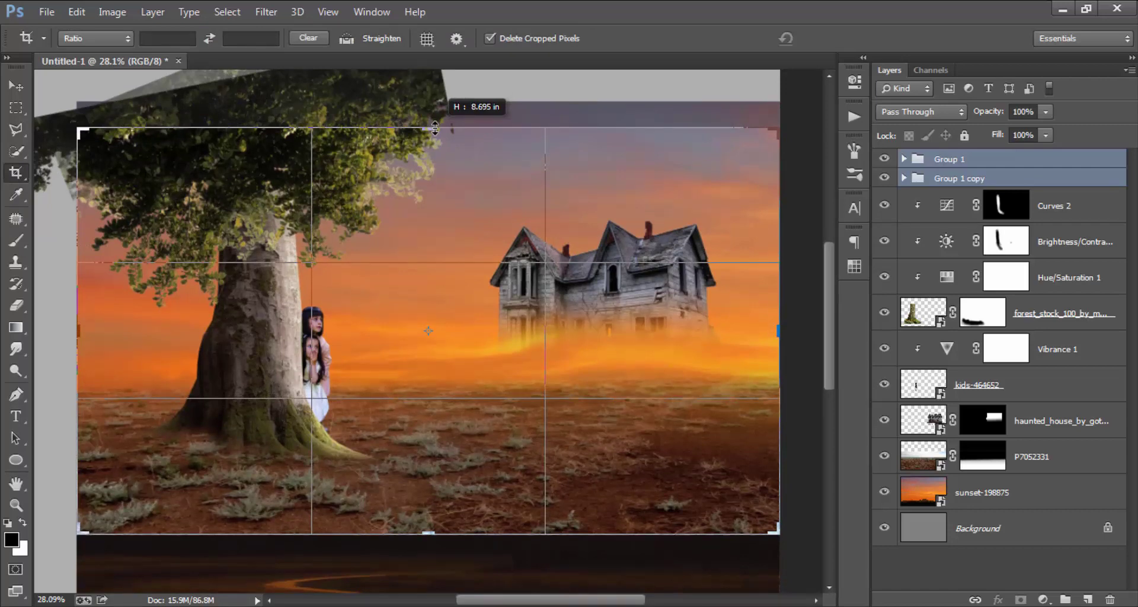
pyautogui.moveTo(435, 127); pyautogui.dragTo(530, 124)
pyautogui.click(839, 39)
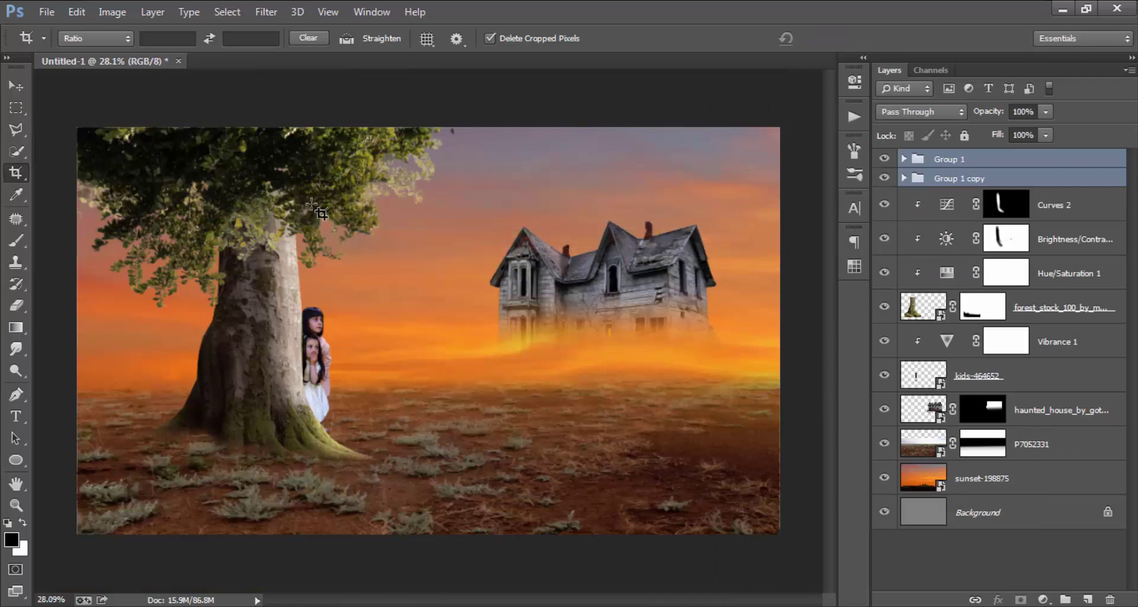
# Step: Zoom in on the two girls peeking beside the tree trunk
pyautogui.scroll(3, 264, 244)
pyautogui.scroll(-3, 325, 248)
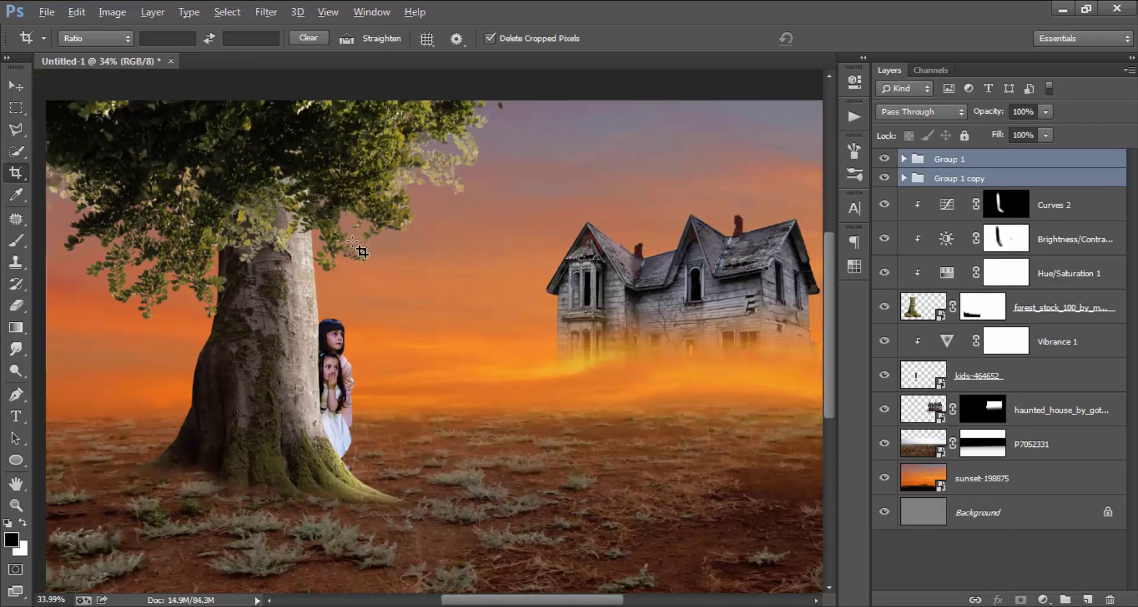
pyautogui.press('alt')
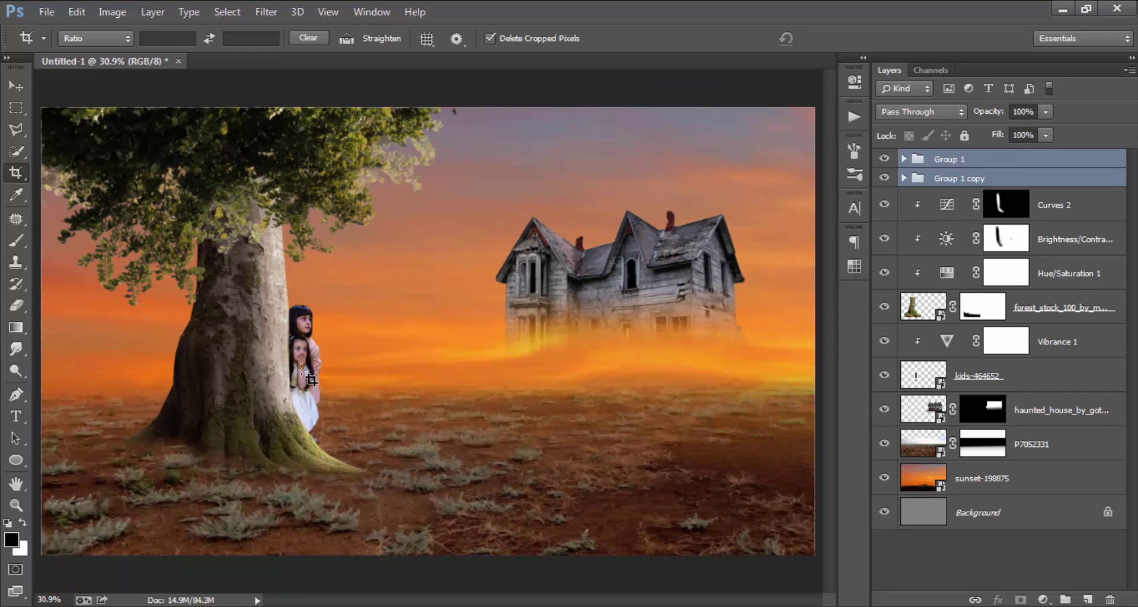
pyautogui.scroll(5, 291, 349)
pyautogui.scroll(1, 291, 351)
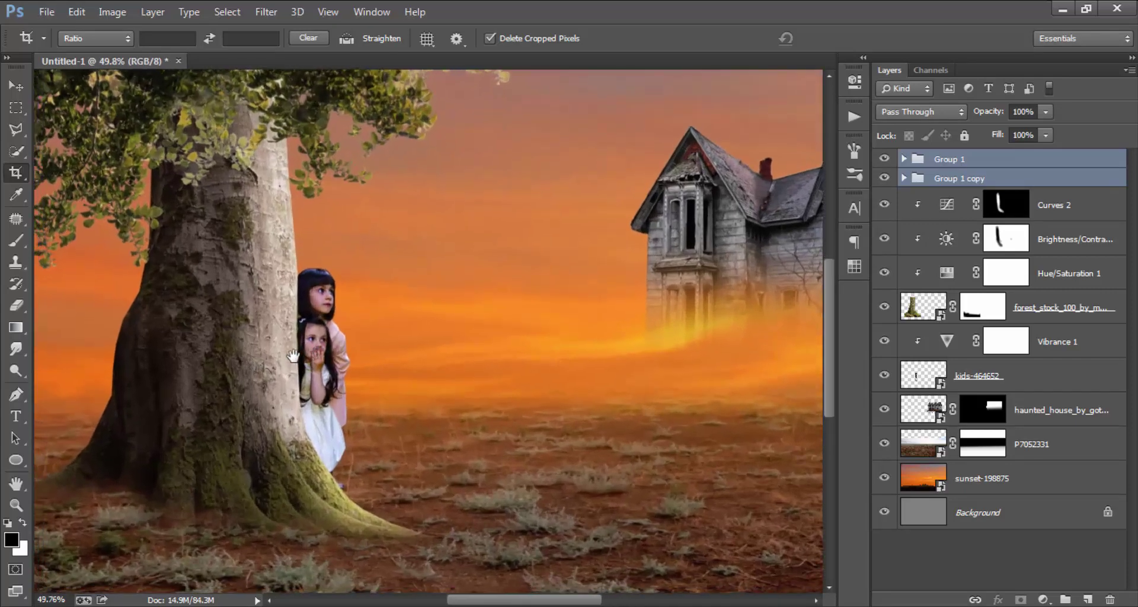
pyautogui.scroll(1, 338, 365)
pyautogui.scroll(1, 351, 379)
pyautogui.scroll(-1, 351, 374)
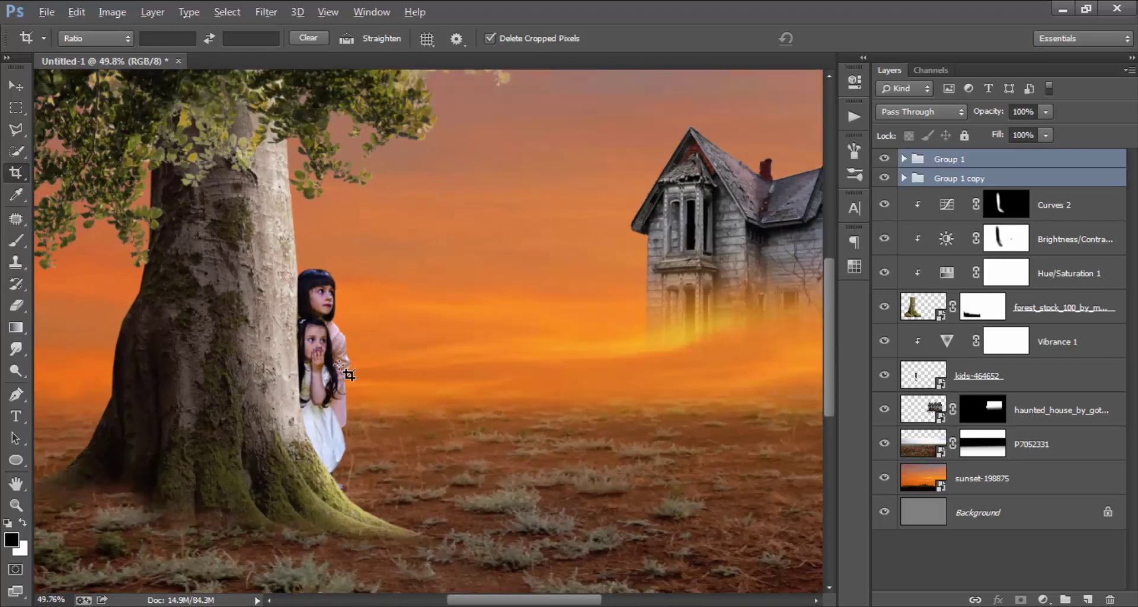
pyautogui.scroll(1, 352, 368)
pyautogui.scroll(1, 354, 355)
pyautogui.scroll(-1, 353, 346)
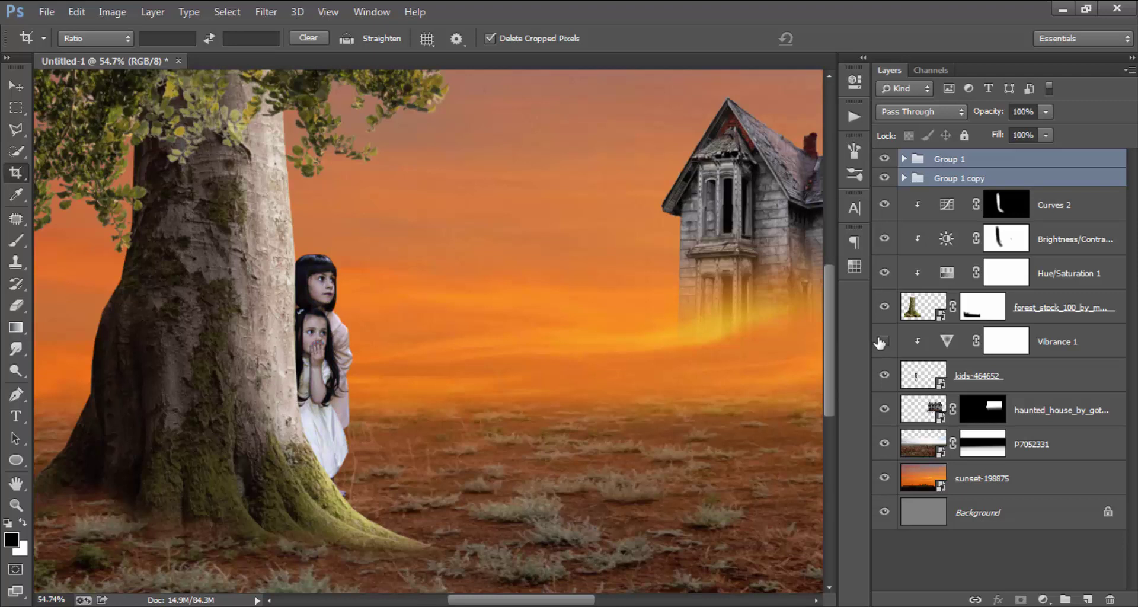
# Step: Add a Brightness/Contrast adjustment above Vibrance 1, clip it to the girls, and set brightness -31
pyautogui.click(1081, 343)
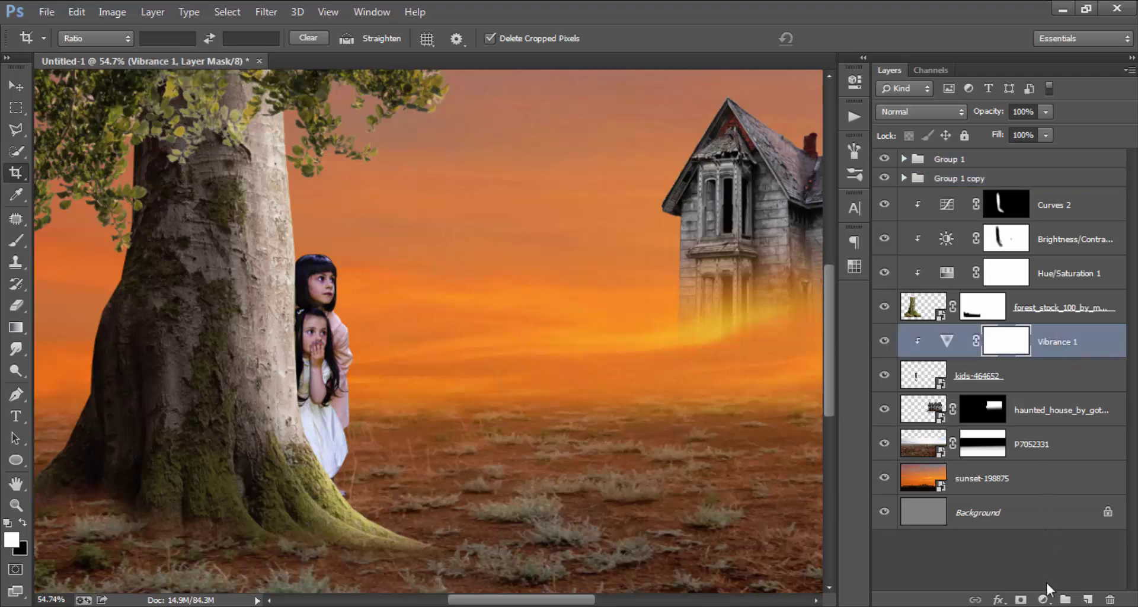
pyautogui.click(1044, 534)
pyautogui.click(1054, 341)
pyautogui.click(1042, 599)
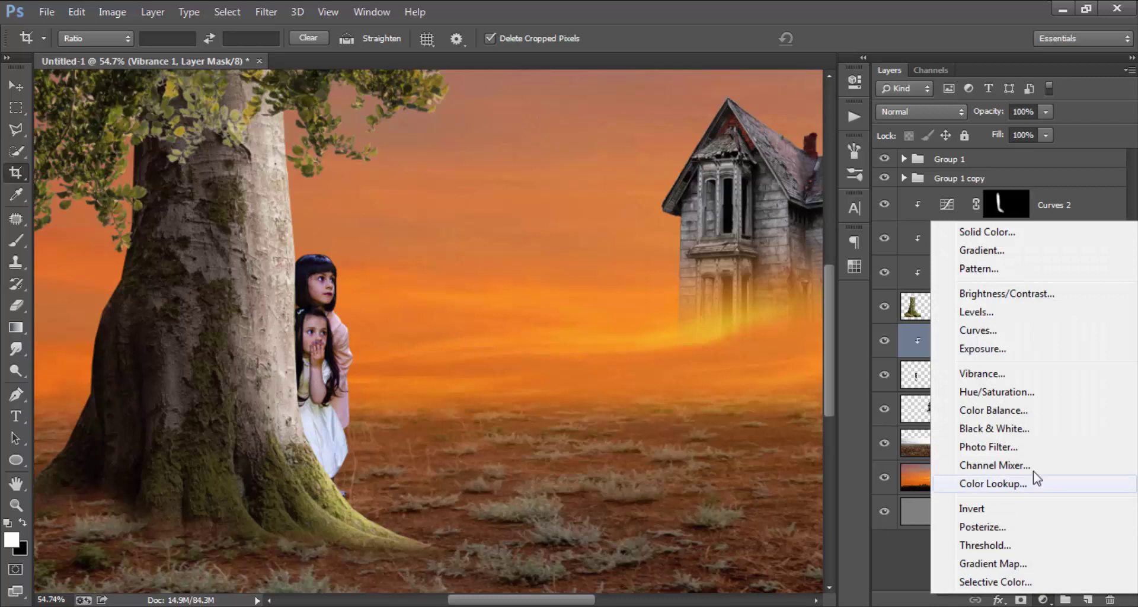
pyautogui.click(1026, 296)
pyautogui.click(707, 331)
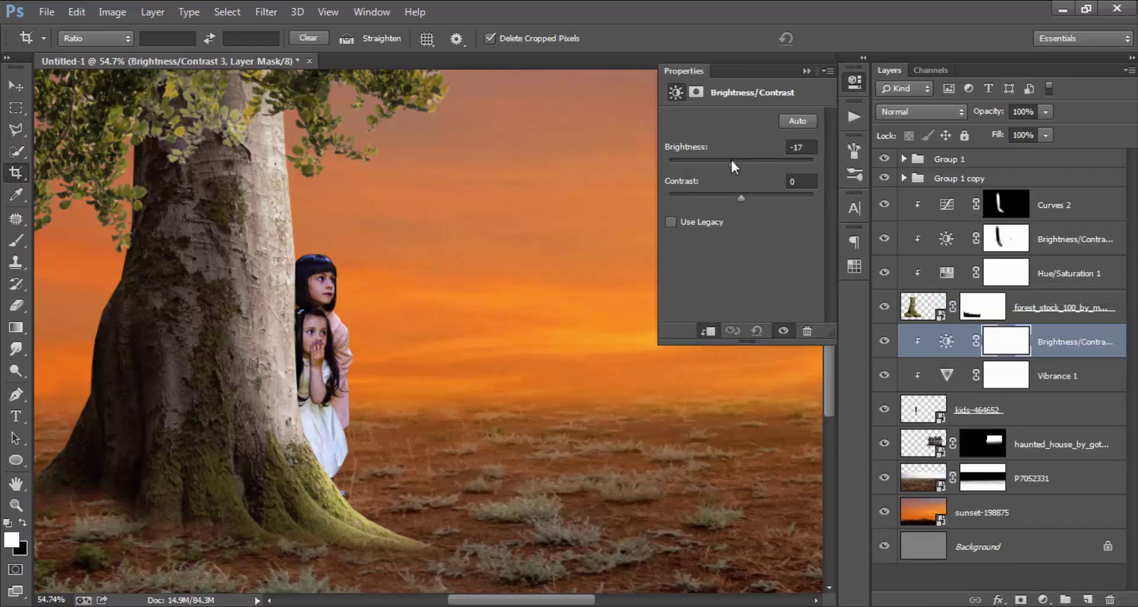
pyautogui.moveTo(717, 159)
pyautogui.mouseDown()
pyautogui.moveTo(703, 158)
pyautogui.moveTo(726, 159)
pyautogui.mouseUp()
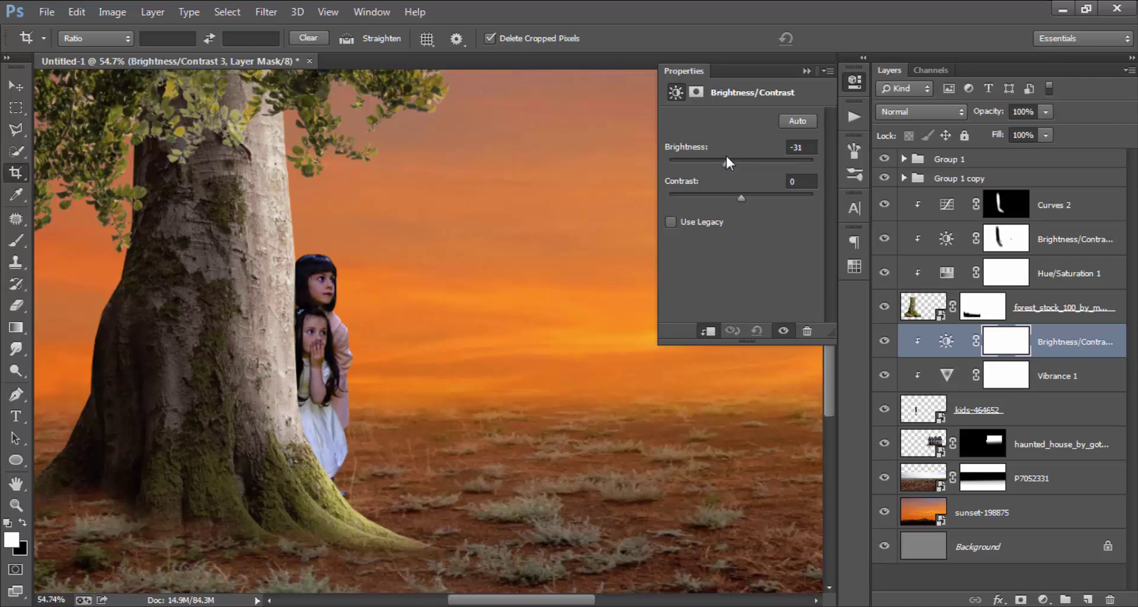
pyautogui.click(854, 81)
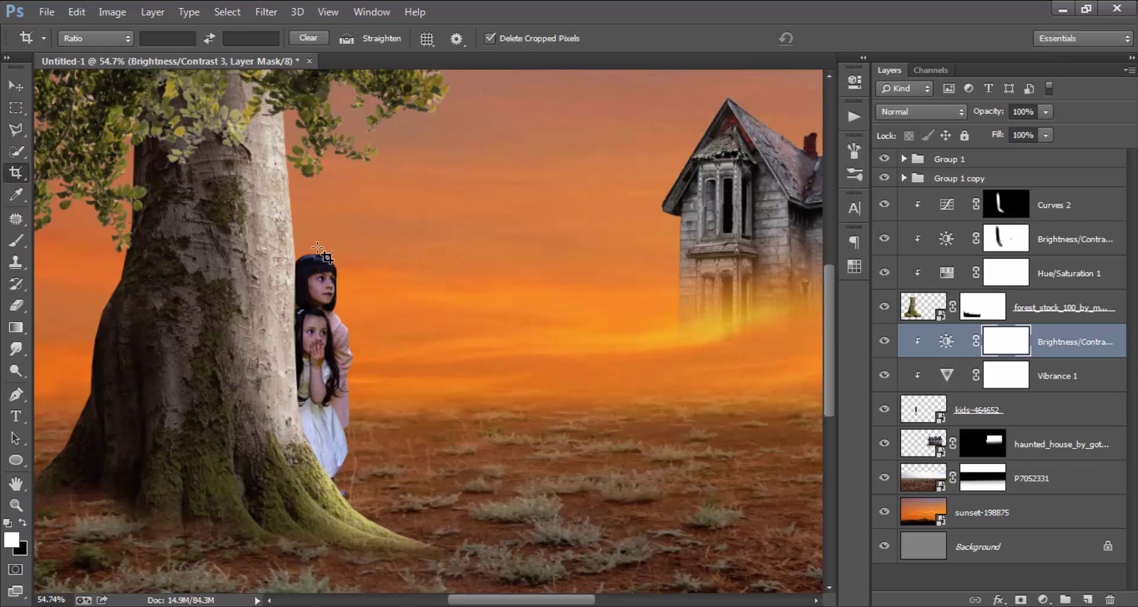
pyautogui.click(18, 240)
# Step: Paint black on the adjustment mask to keep the upper girl's face undarkened
pyautogui.click(23, 523)
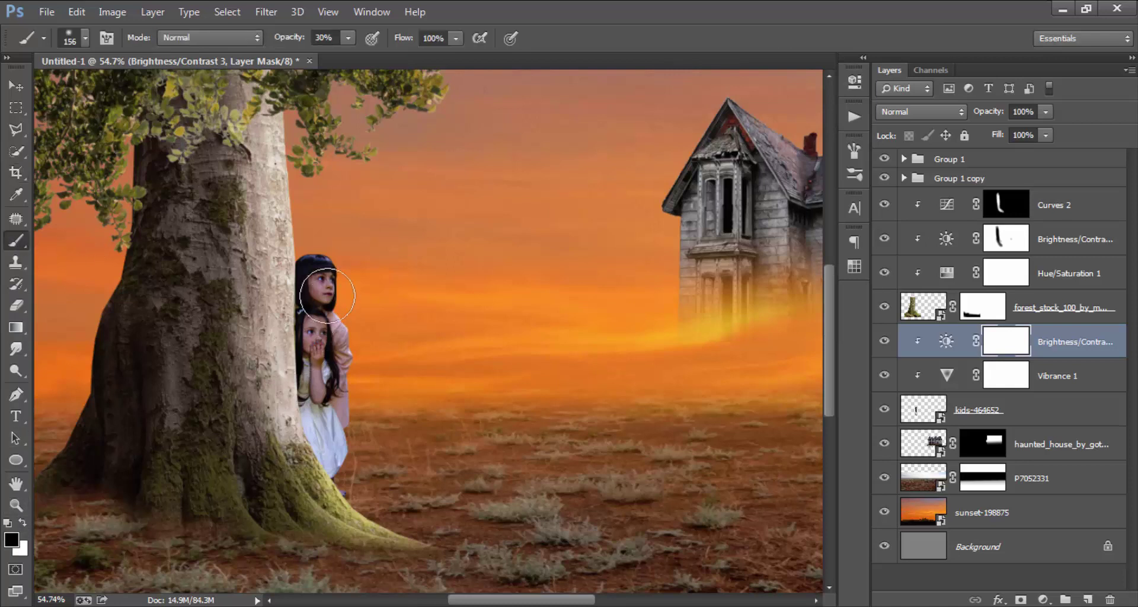
pyautogui.moveTo(327, 279)
pyautogui.mouseDown()
pyautogui.moveTo(338, 281)
pyautogui.moveTo(342, 356)
pyautogui.mouseUp()
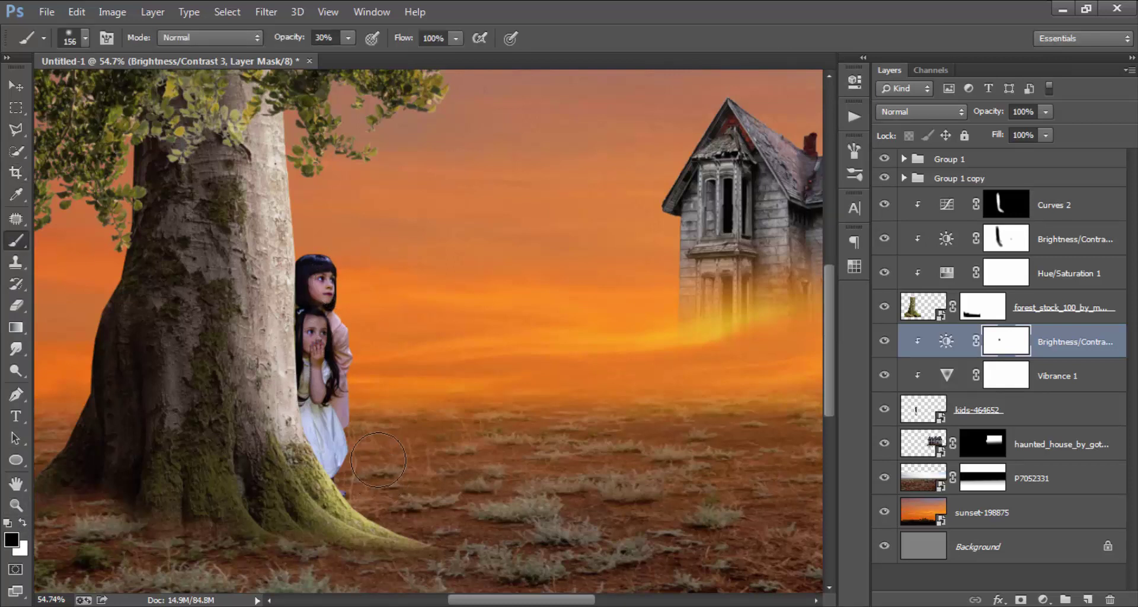
pyautogui.scroll(-1, 463, 353)
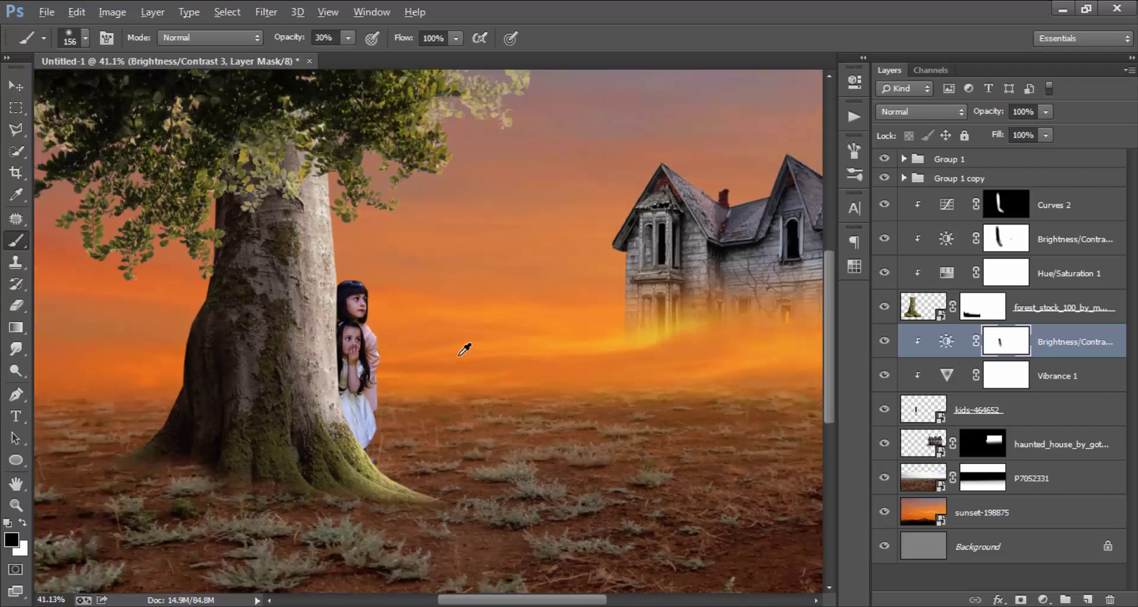
pyautogui.scroll(-1, 463, 353)
pyautogui.scroll(-1, 462, 359)
pyautogui.scroll(-1, 461, 362)
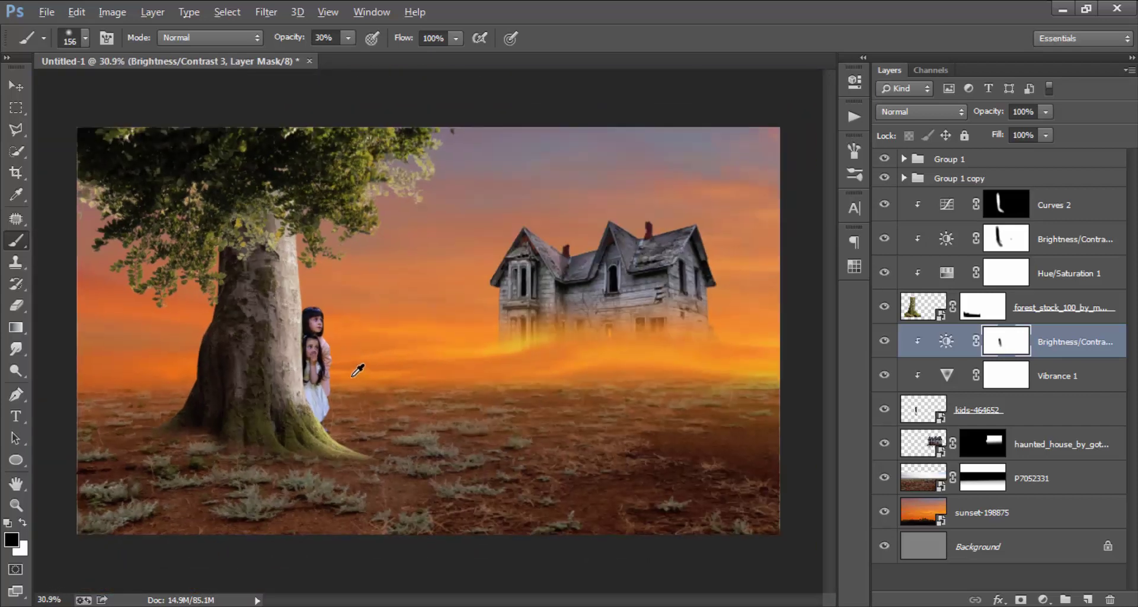
pyautogui.scroll(1, 356, 371)
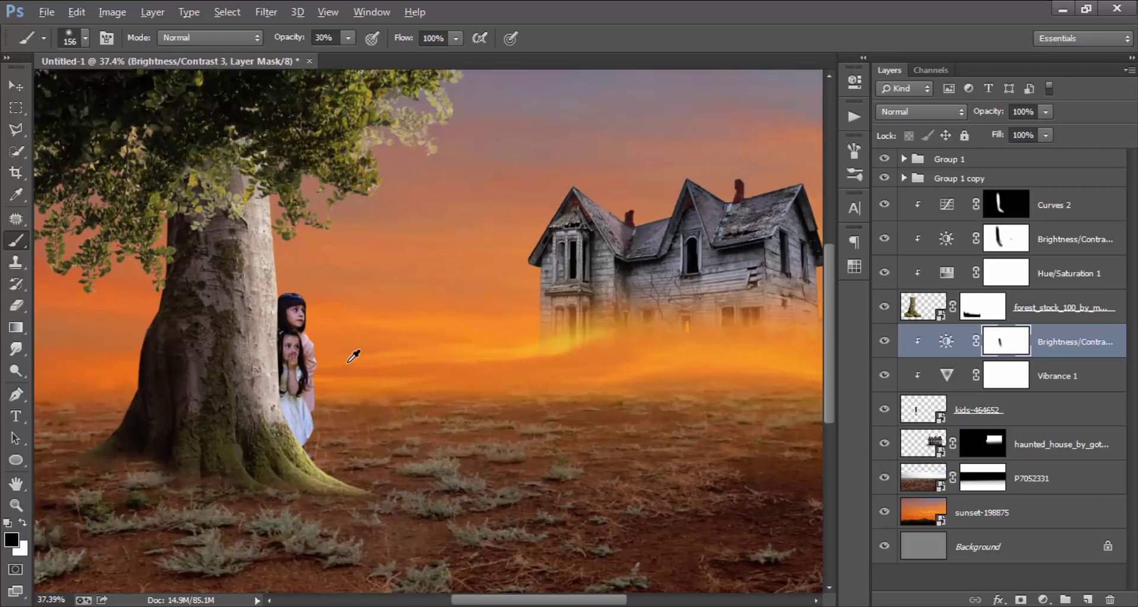
pyautogui.scroll(3, 347, 363)
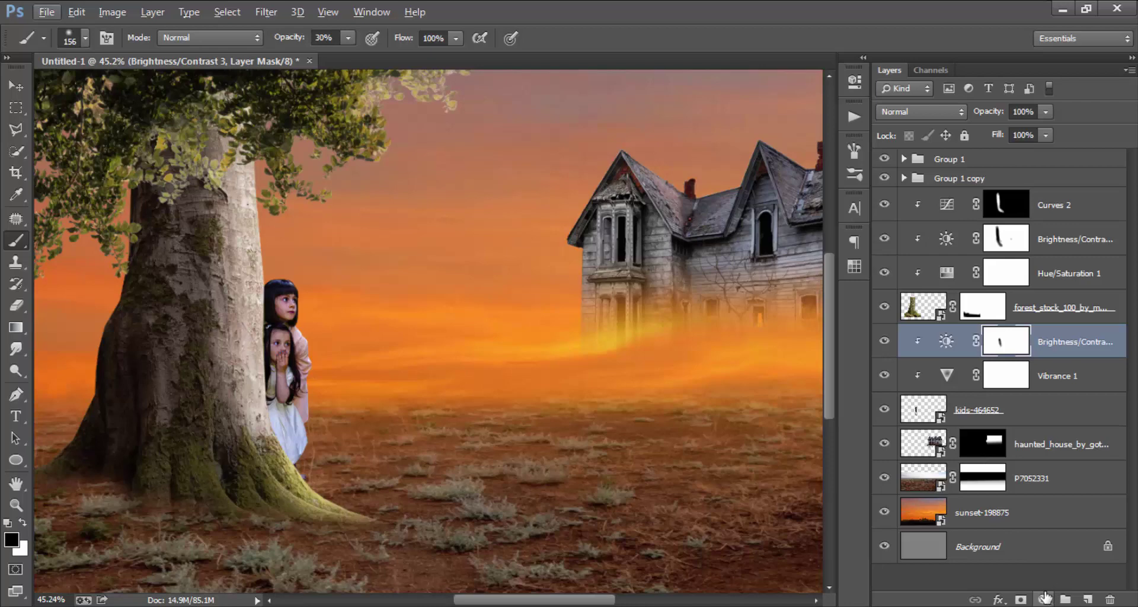
# Step: Compare the girls with and without darkening, then add a new empty Layer 1
pyautogui.click(885, 342)
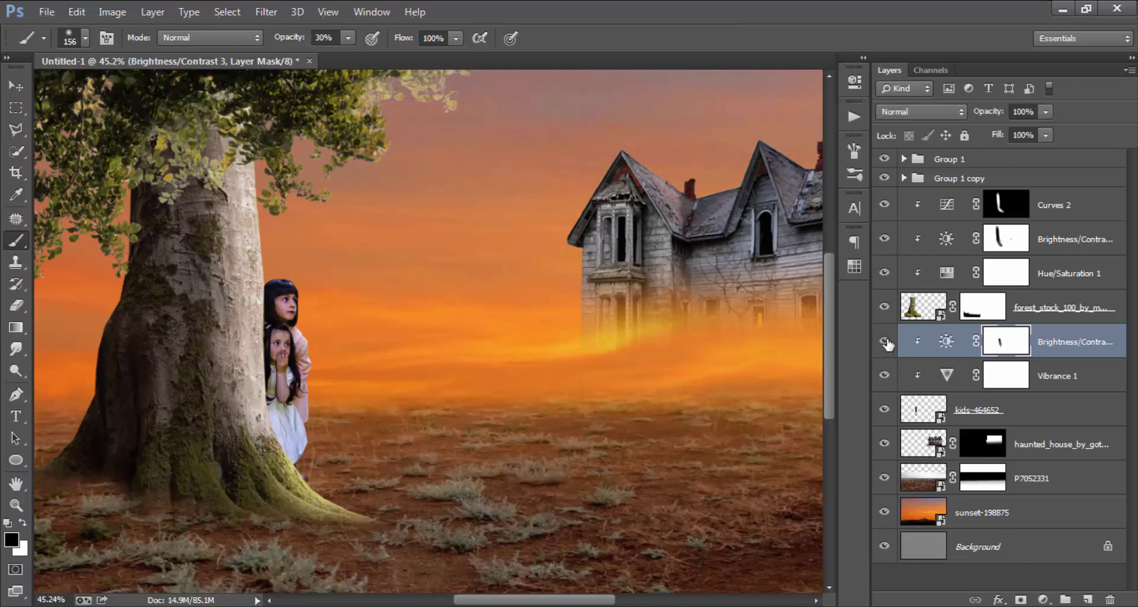
pyautogui.scroll(-1, 387, 303)
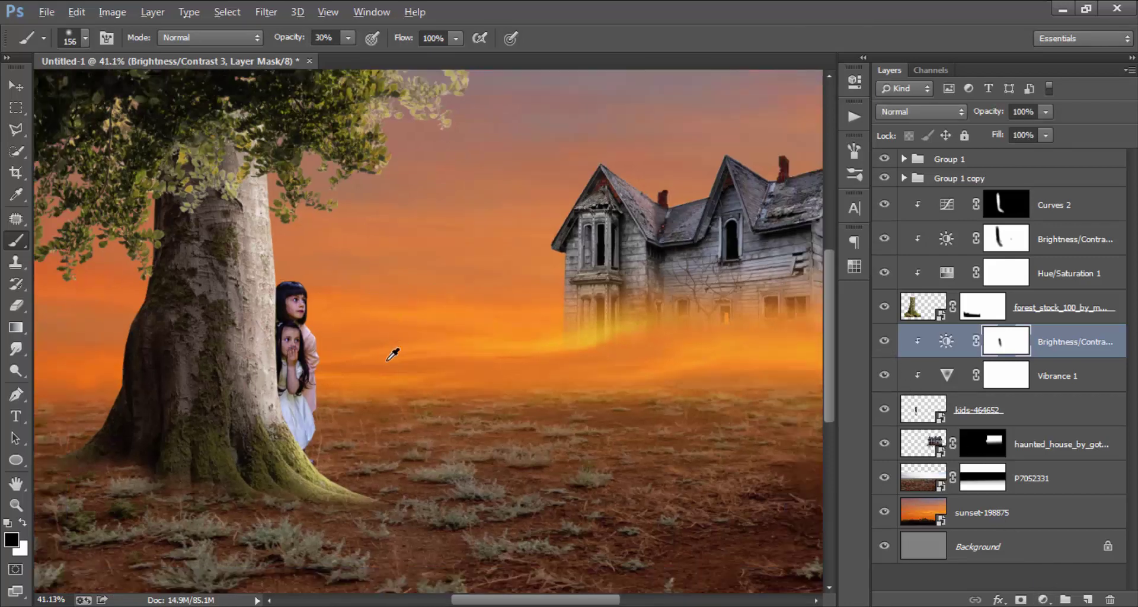
pyautogui.scroll(1, 389, 358)
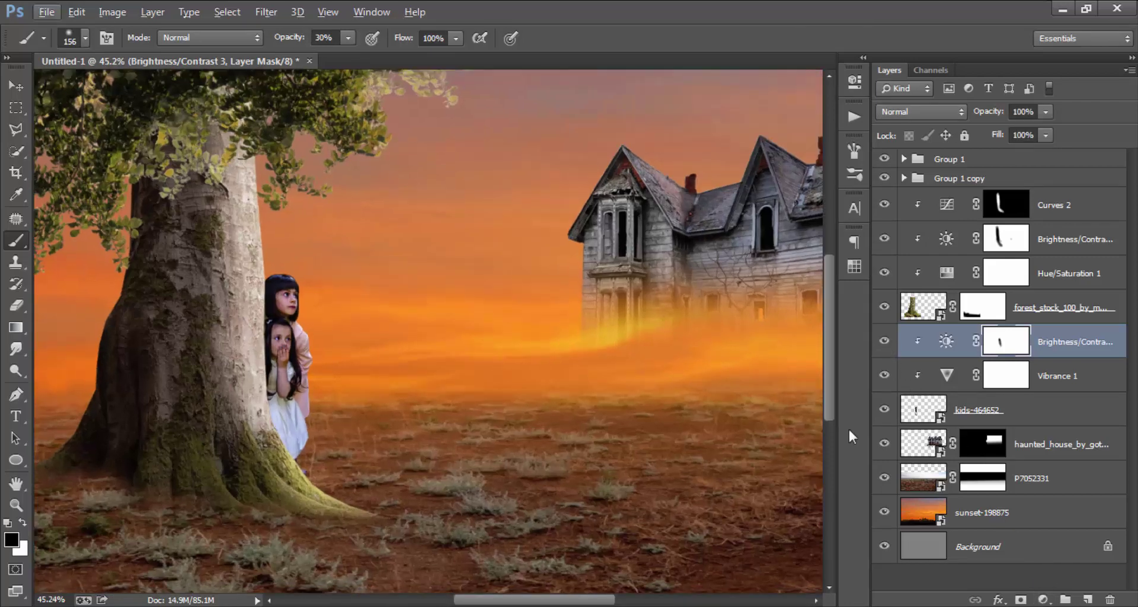
pyautogui.click(1088, 600)
pyautogui.rightClick(1010, 342)
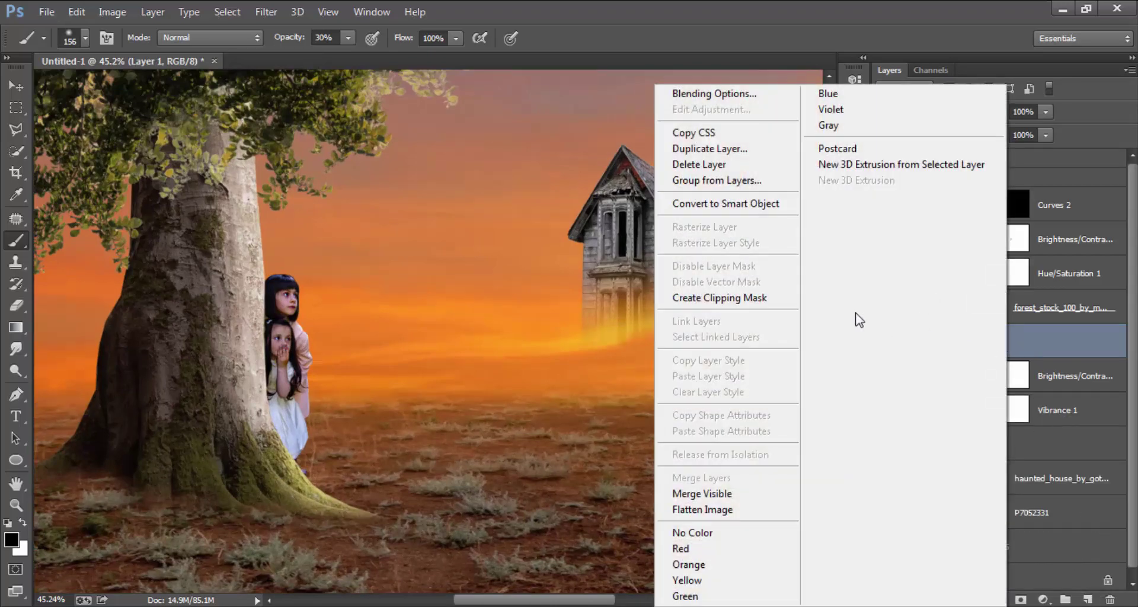
# Step: Clip Layer 1 to the girls and paint 30%-opacity shading along the trunk edge
pyautogui.click(792, 298)
pyautogui.moveTo(144, 285); pyautogui.dragTo(131, 284)
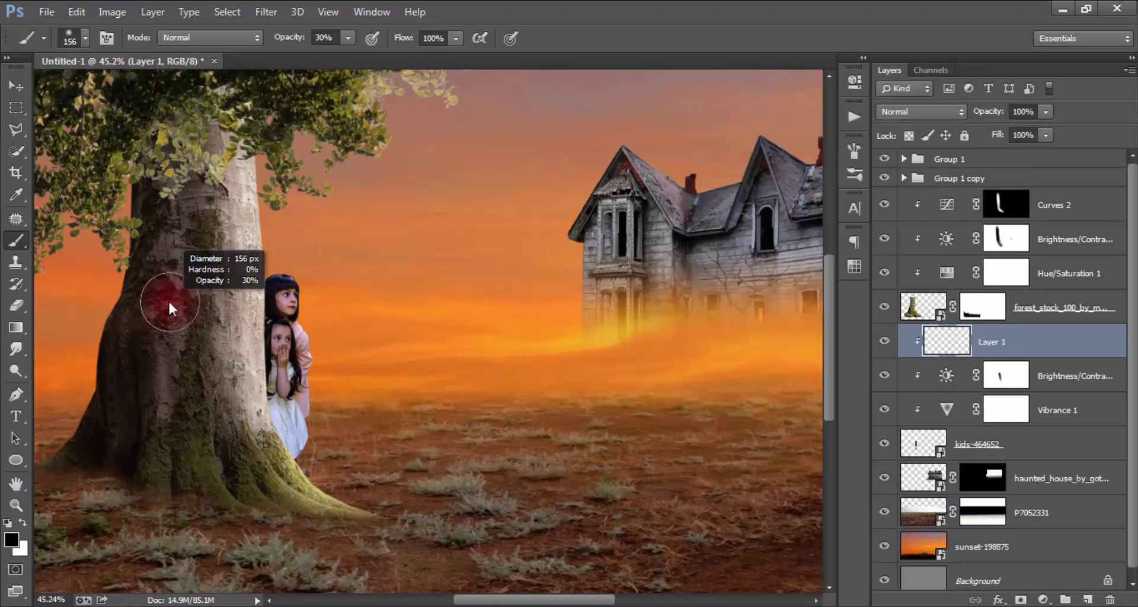
pyautogui.scroll(2, 274, 327)
pyautogui.scroll(2, 274, 327)
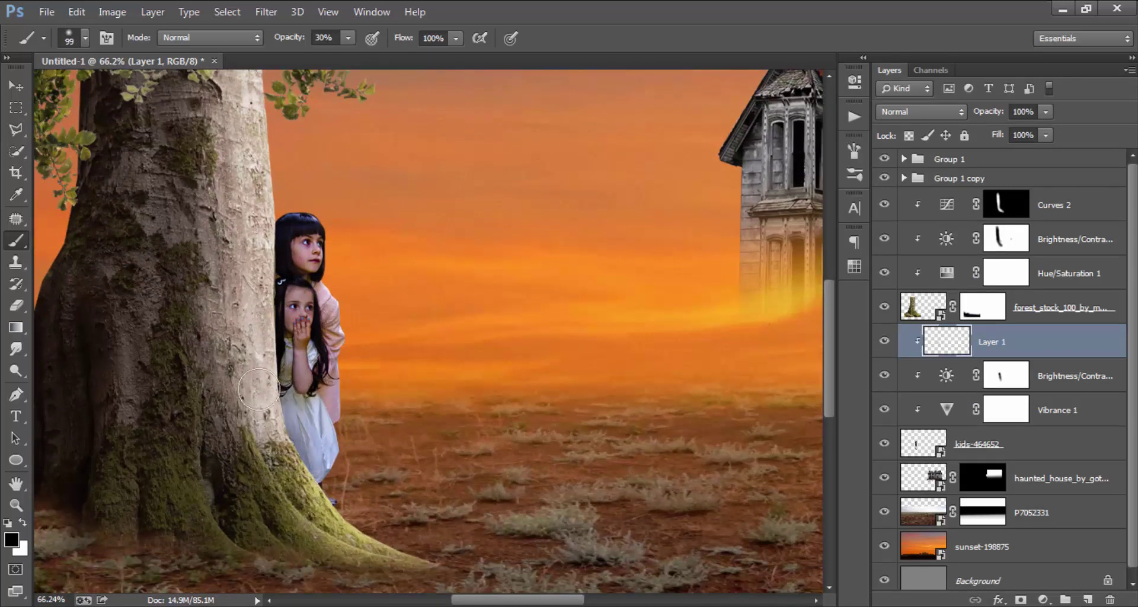
pyautogui.moveTo(287, 490); pyautogui.dragTo(253, 324)
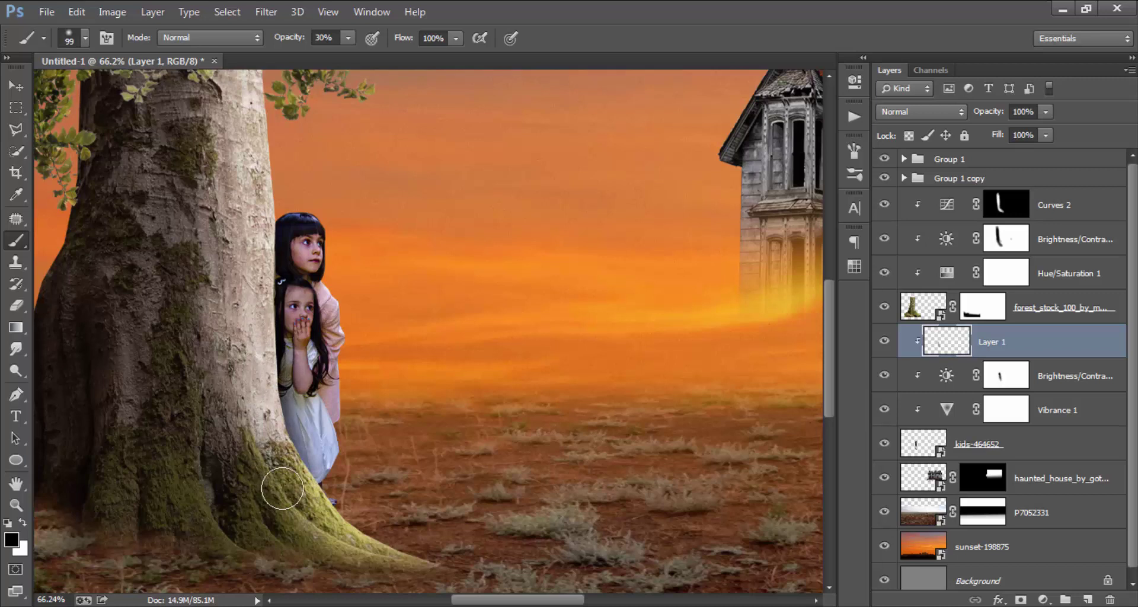
pyautogui.moveTo(296, 433); pyautogui.dragTo(278, 320)
pyautogui.moveTo(300, 477); pyautogui.dragTo(260, 375)
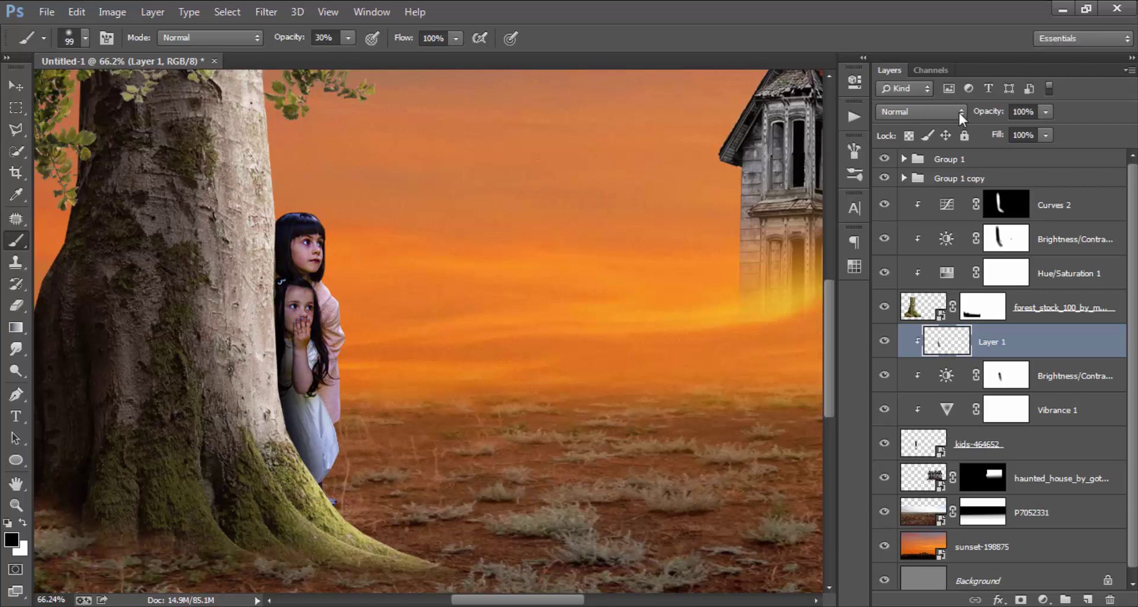
# Step: Set the shading layer's blend mode to Soft Light and toggle it to compare
pyautogui.click(921, 112)
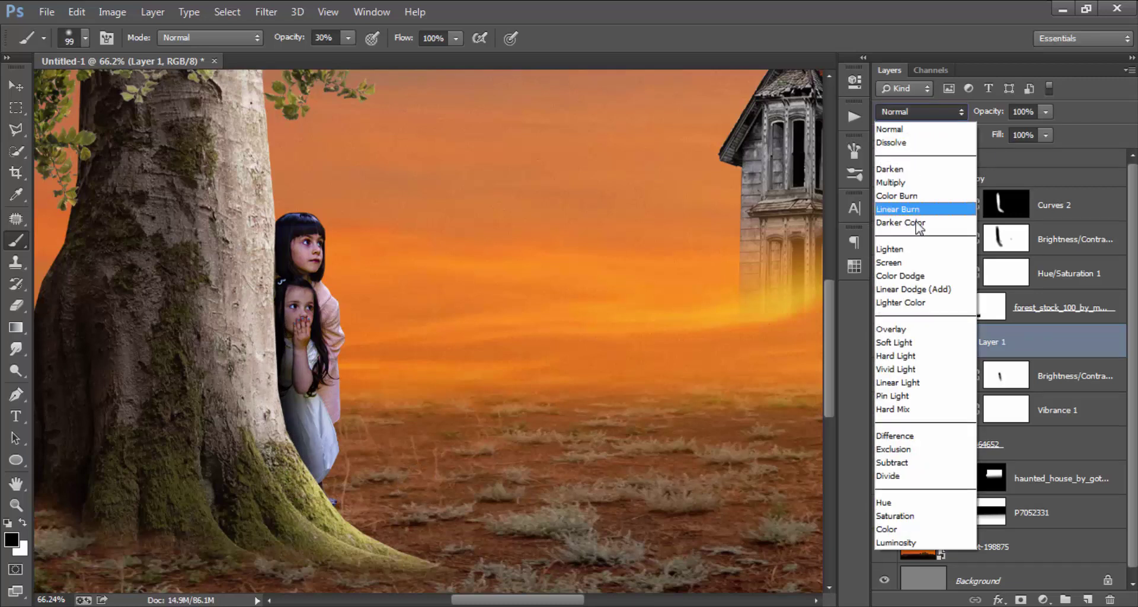
pyautogui.click(910, 183)
pyautogui.click(940, 112)
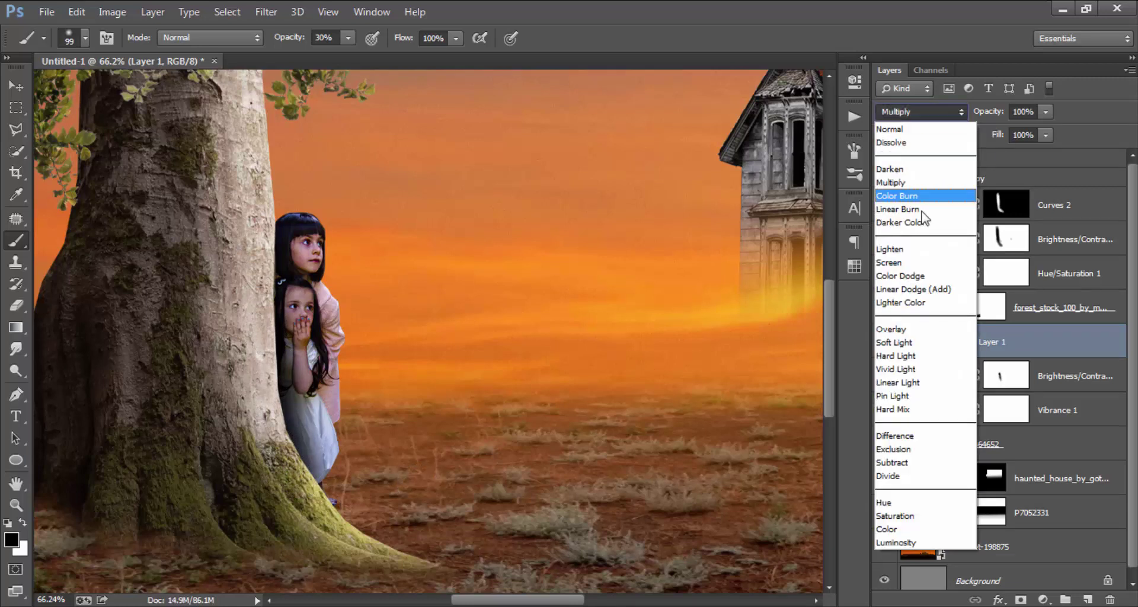
pyautogui.click(905, 344)
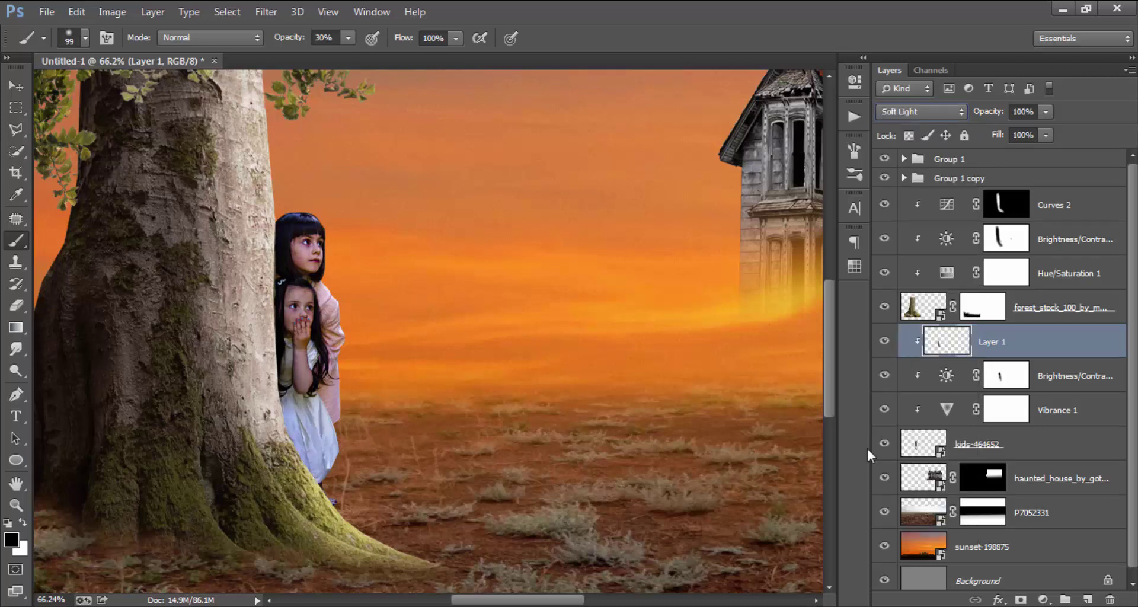
pyautogui.click(885, 342)
pyautogui.click(885, 342)
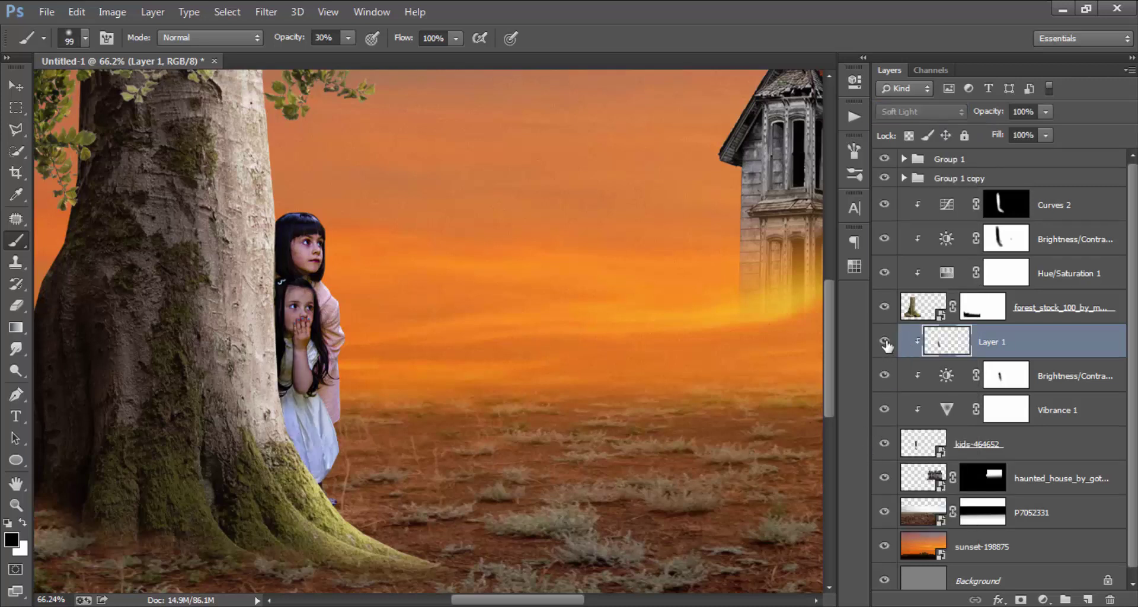
pyautogui.click(16, 86)
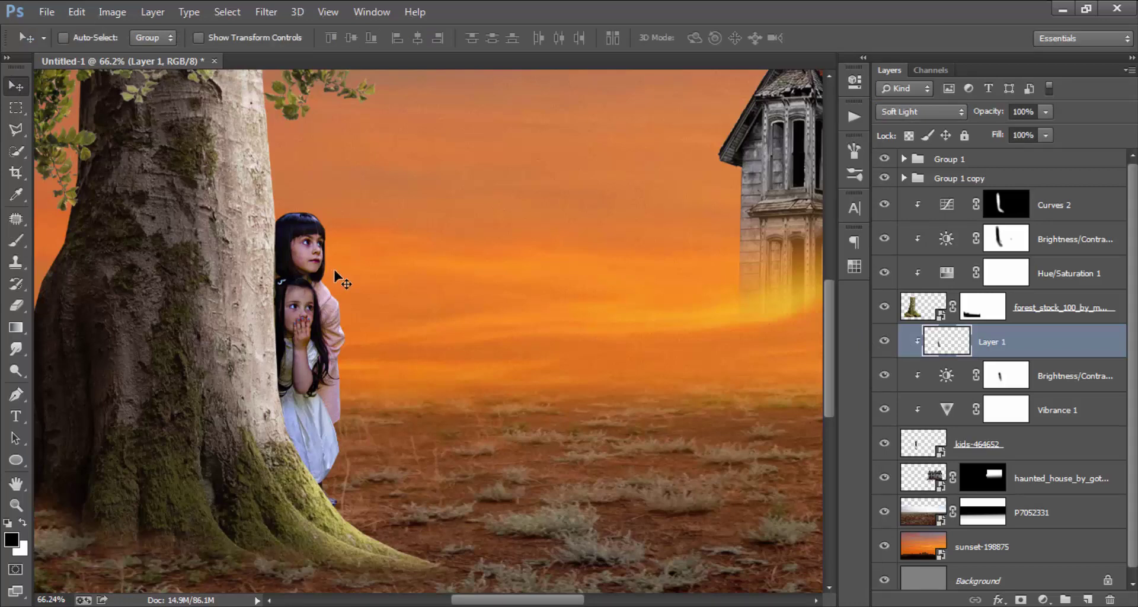
pyautogui.scroll(-2, 338, 273)
pyautogui.scroll(-1, 342, 271)
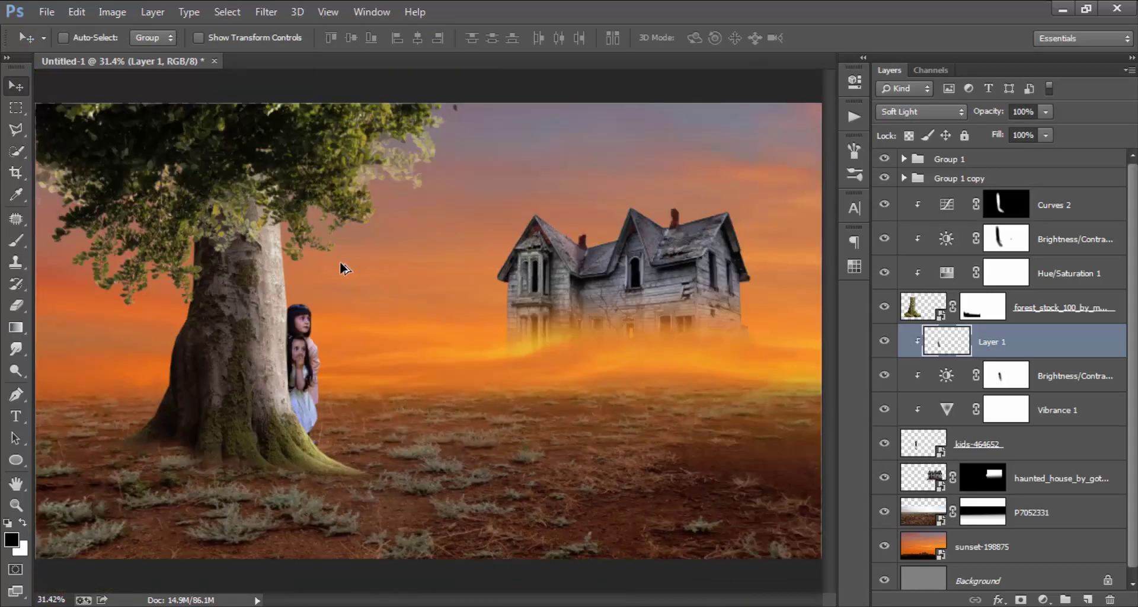
pyautogui.scroll(-1, 339, 276)
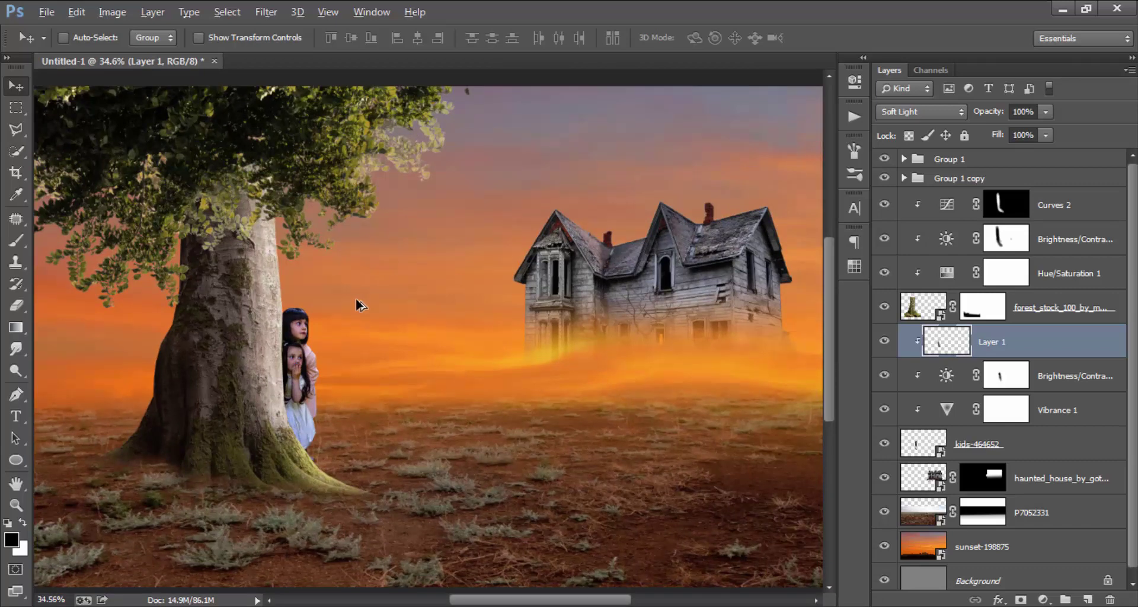
pyautogui.scroll(-1, 356, 299)
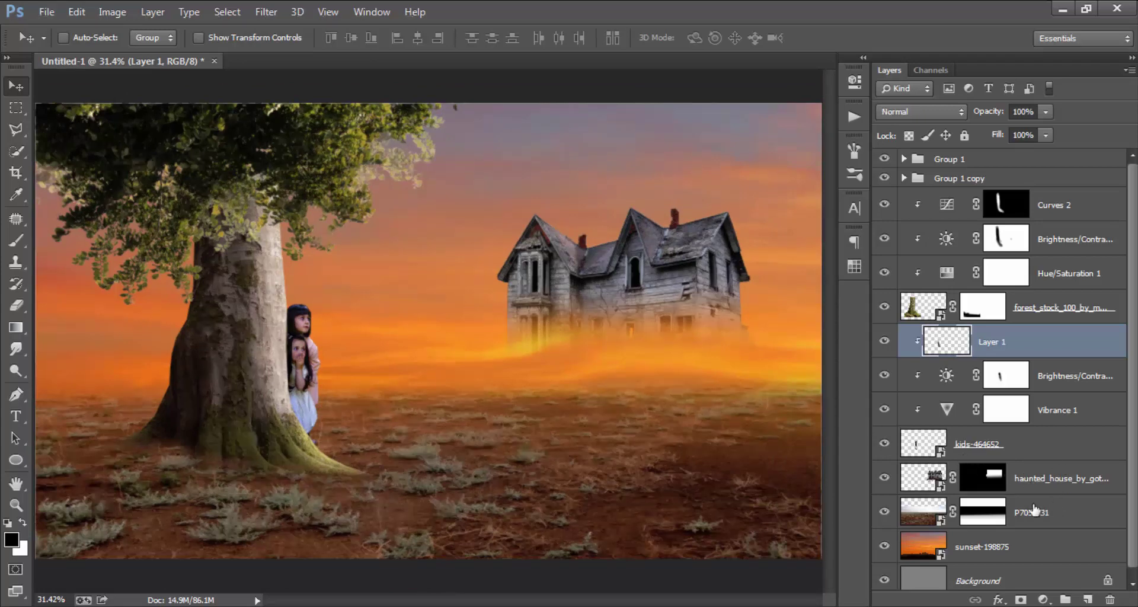
# Step: Add Layer 2 above P7052331 and paint a faint 13%-opacity, size-435 shadow around the tree base
pyautogui.click(958, 507)
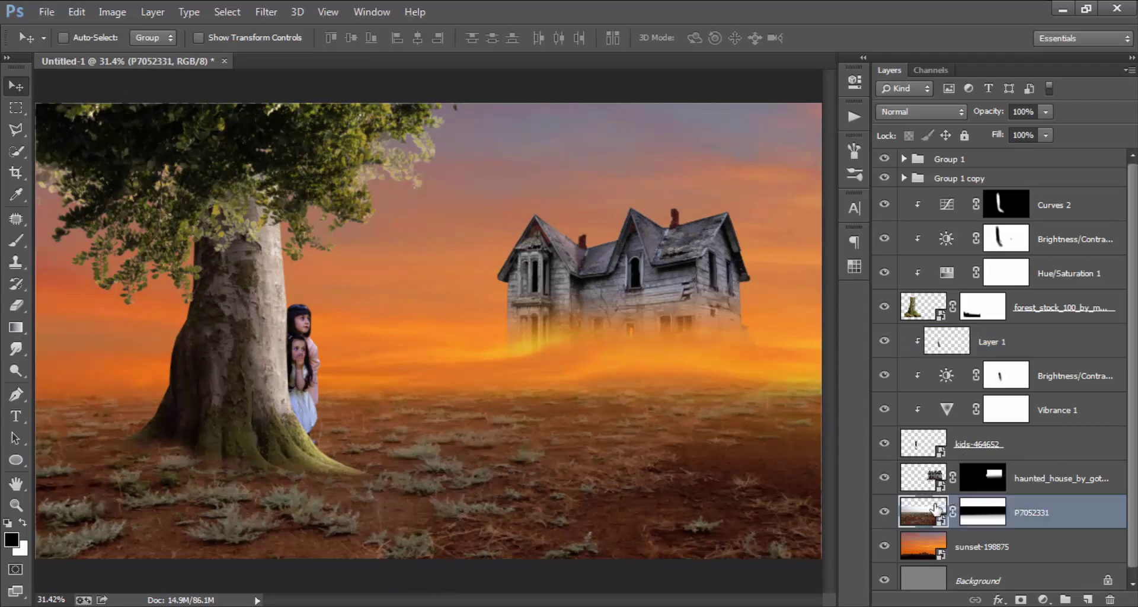
pyautogui.click(1087, 599)
pyautogui.scroll(-1, 658, 492)
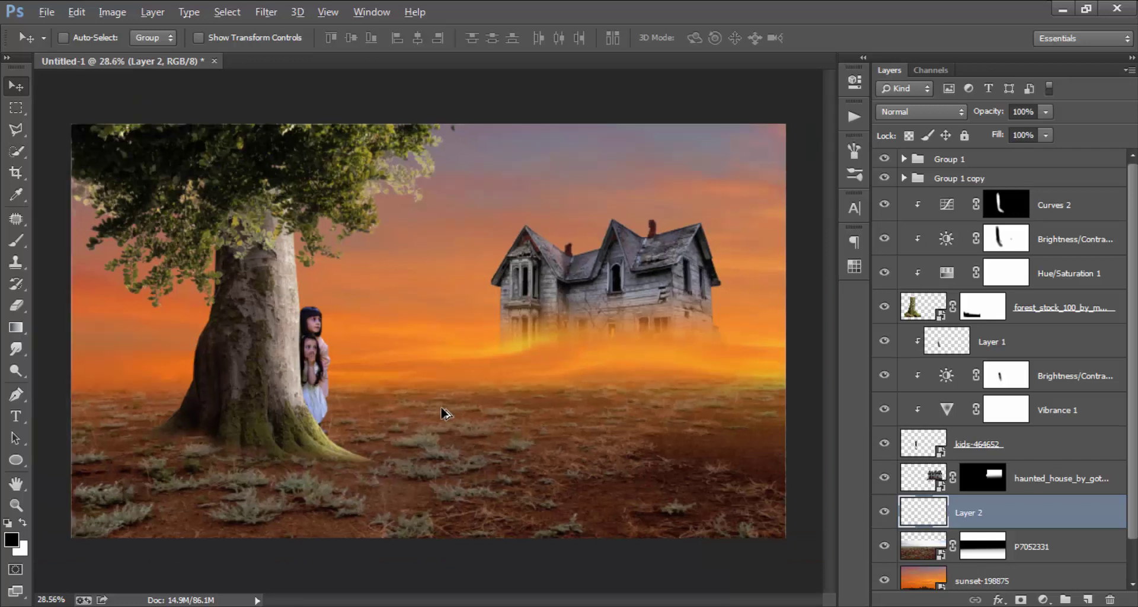
pyautogui.click(16, 241)
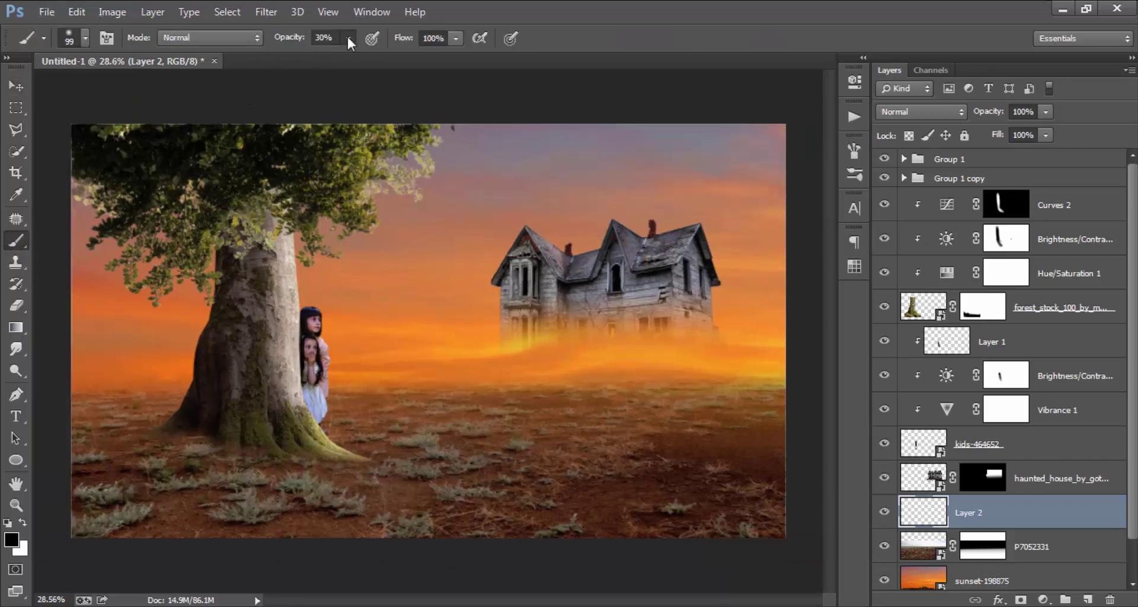
pyautogui.click(348, 37)
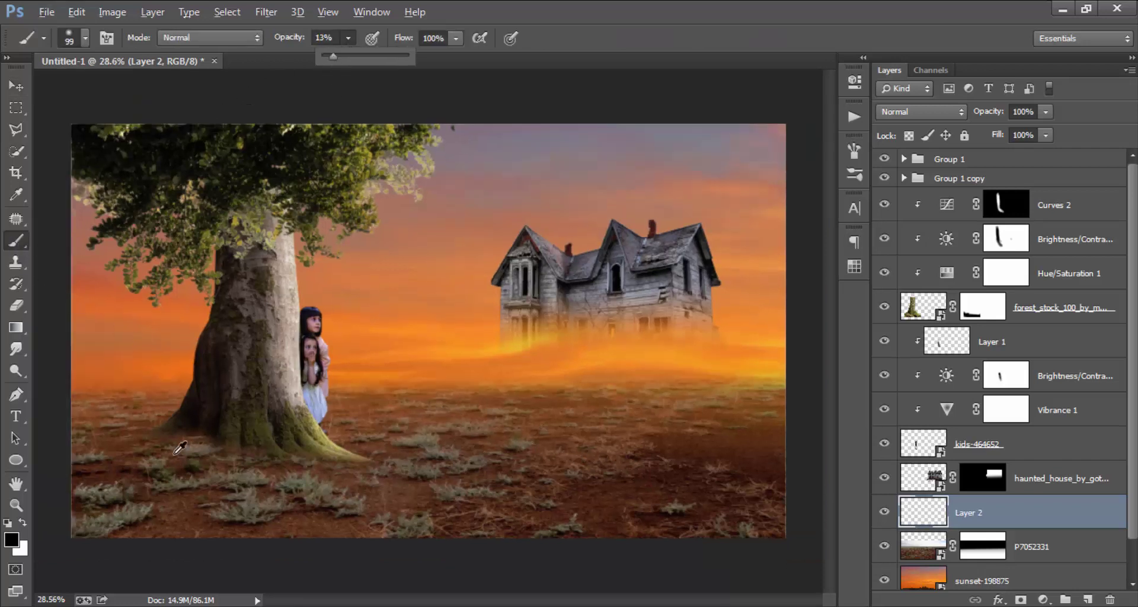
pyautogui.keyDown('alt'); pyautogui.rightClick(225, 427); pyautogui.keyUp('alt')
pyautogui.moveTo(191, 457)
pyautogui.mouseDown()
pyautogui.moveTo(194, 447)
pyautogui.moveTo(111, 489)
pyautogui.moveTo(237, 445)
pyautogui.moveTo(297, 464)
pyautogui.moveTo(119, 483)
pyautogui.moveTo(228, 449)
pyautogui.moveTo(170, 460)
pyautogui.moveTo(202, 443)
pyautogui.moveTo(269, 447)
pyautogui.moveTo(142, 470)
pyautogui.moveTo(58, 504)
pyautogui.moveTo(135, 503)
pyautogui.moveTo(249, 465)
pyautogui.moveTo(183, 457)
pyautogui.moveTo(210, 413)
pyautogui.mouseUp()
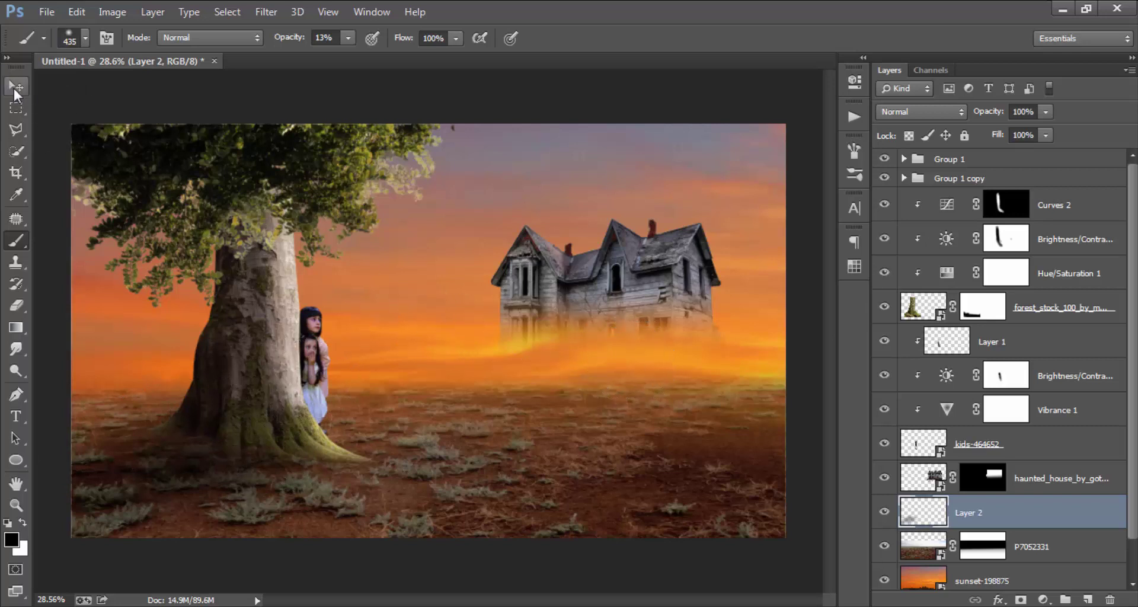
pyautogui.click(16, 87)
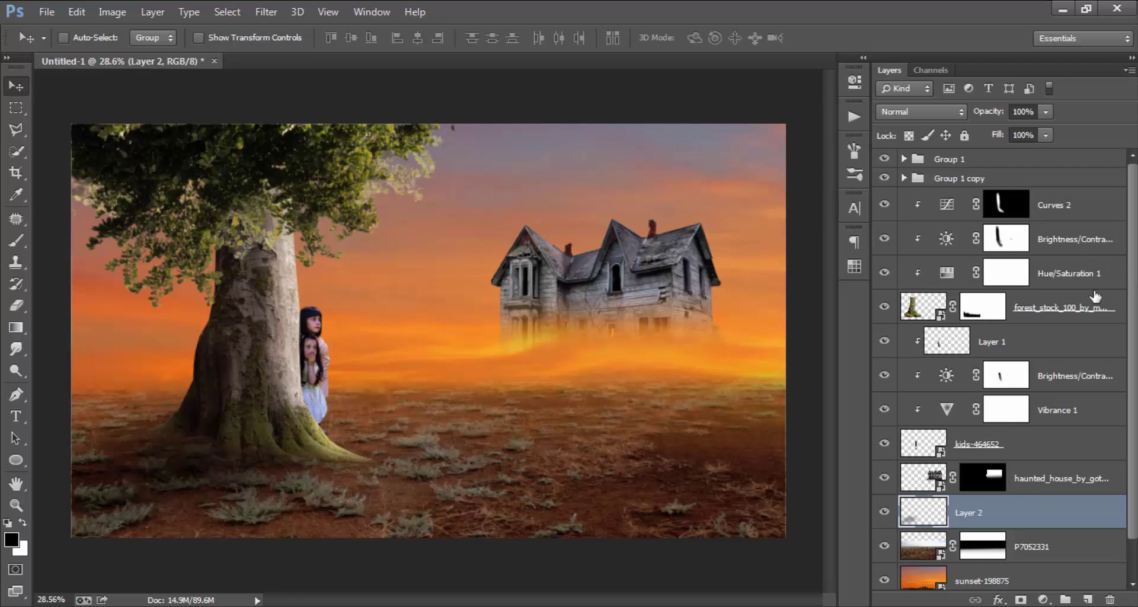
pyautogui.click(1027, 479)
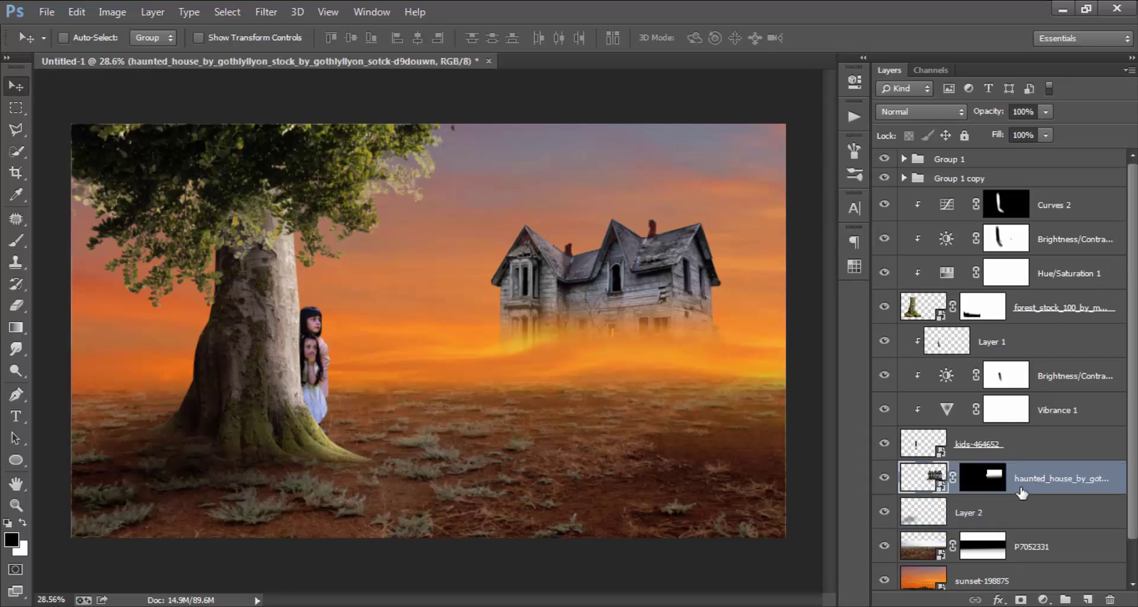
# Step: Add a golden-orange Solid Color fill layer above the haunted house
pyautogui.click(1044, 600)
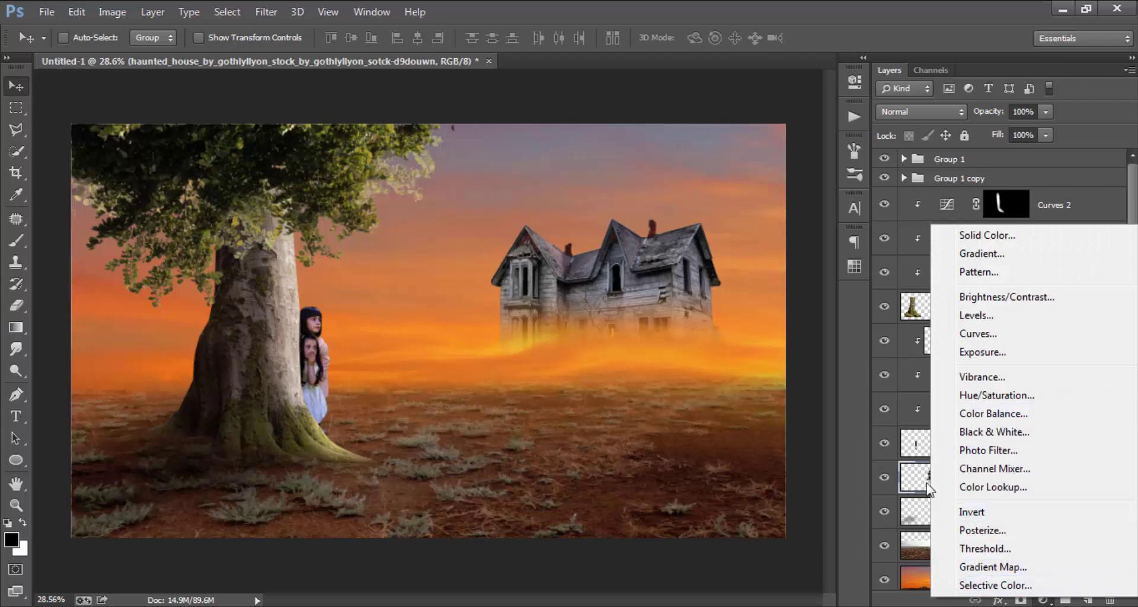
pyautogui.click(1005, 236)
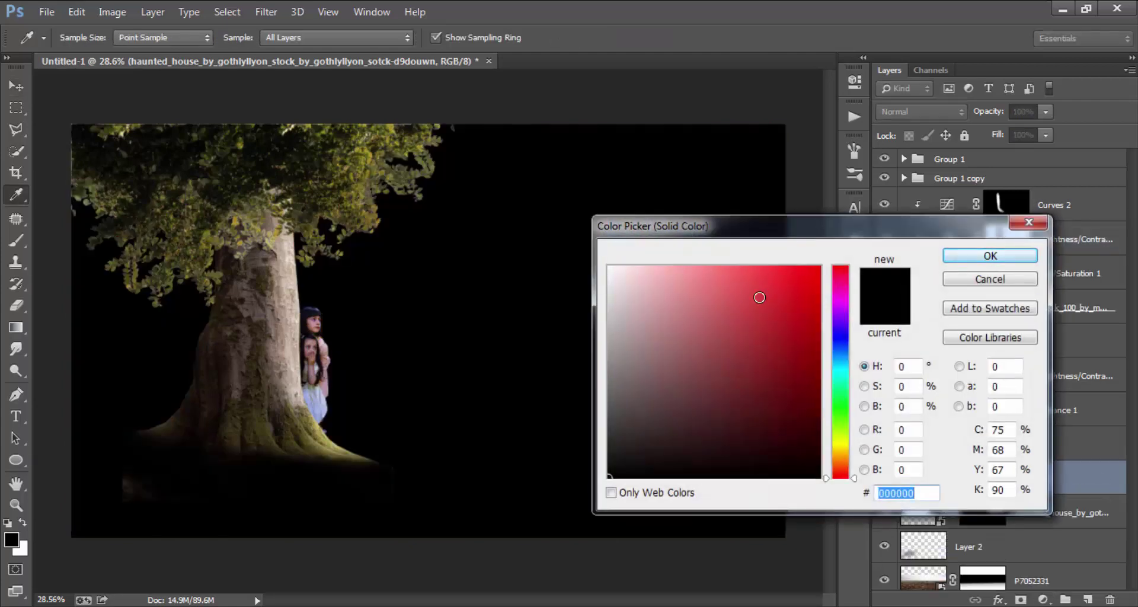
pyautogui.click(838, 455)
pyautogui.moveTo(799, 420); pyautogui.dragTo(811, 278)
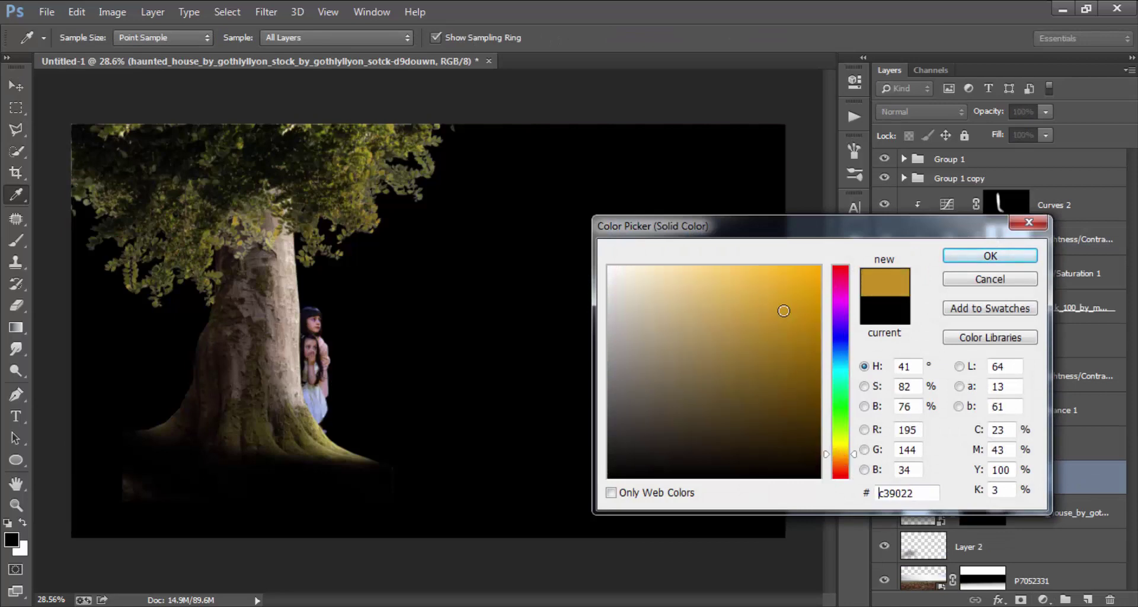
pyautogui.click(955, 256)
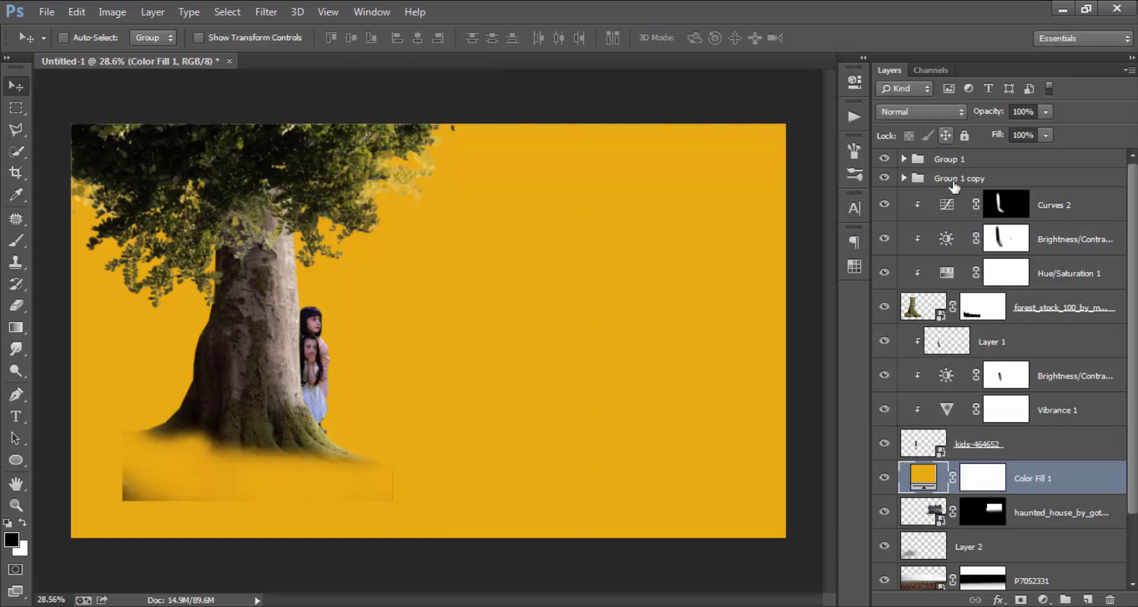
# Step: Clip the orange fill to the haunted house and set it to Multiply at 28% opacity
pyautogui.rightClick(1028, 483)
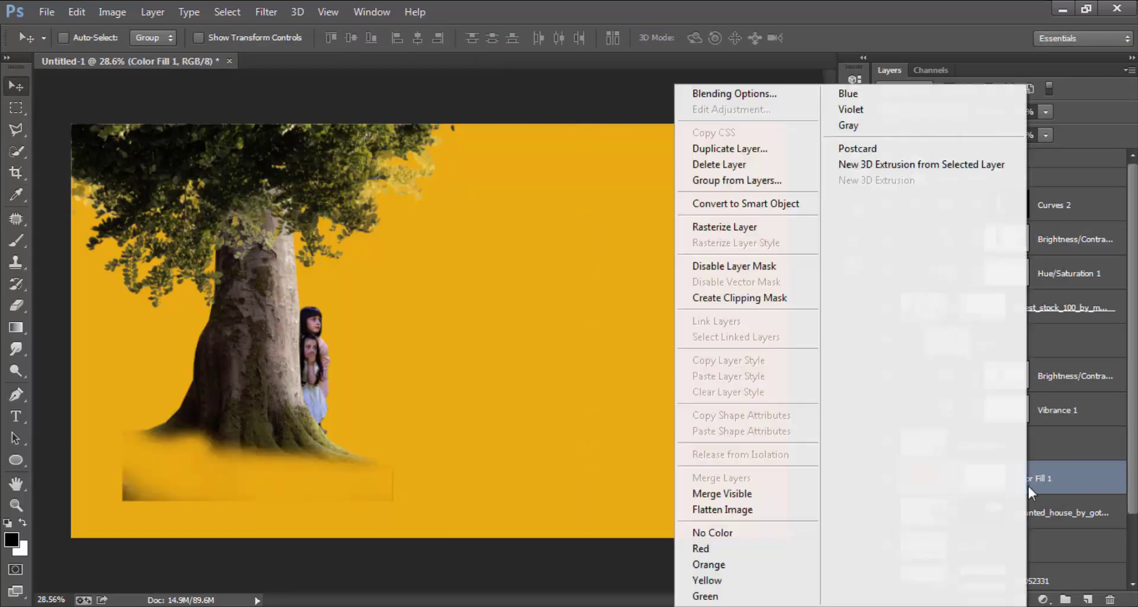
pyautogui.click(795, 236)
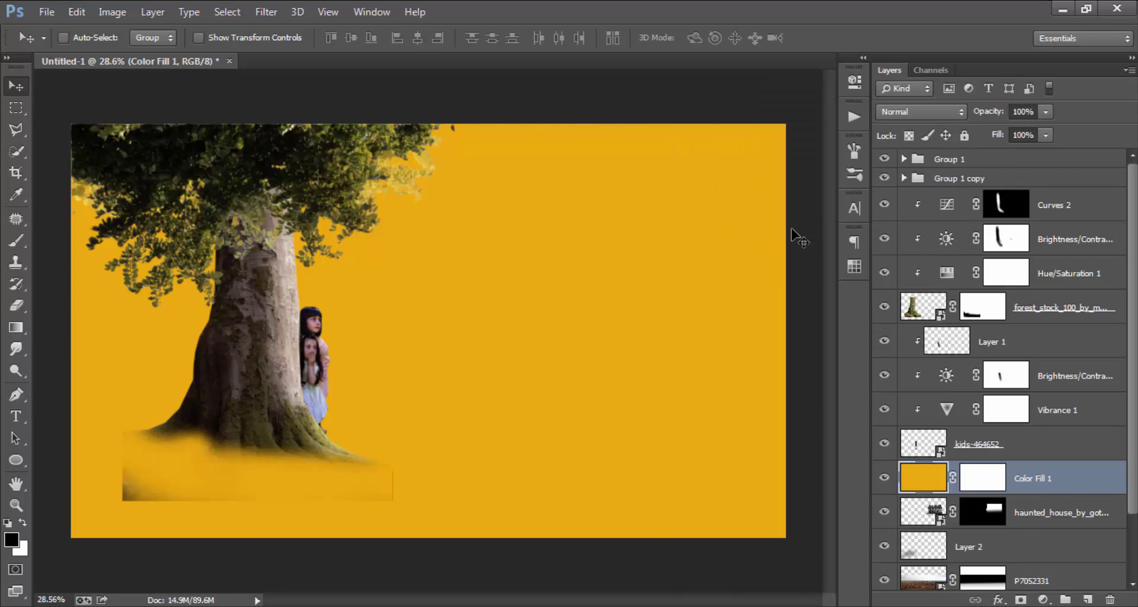
pyautogui.rightClick(1038, 482)
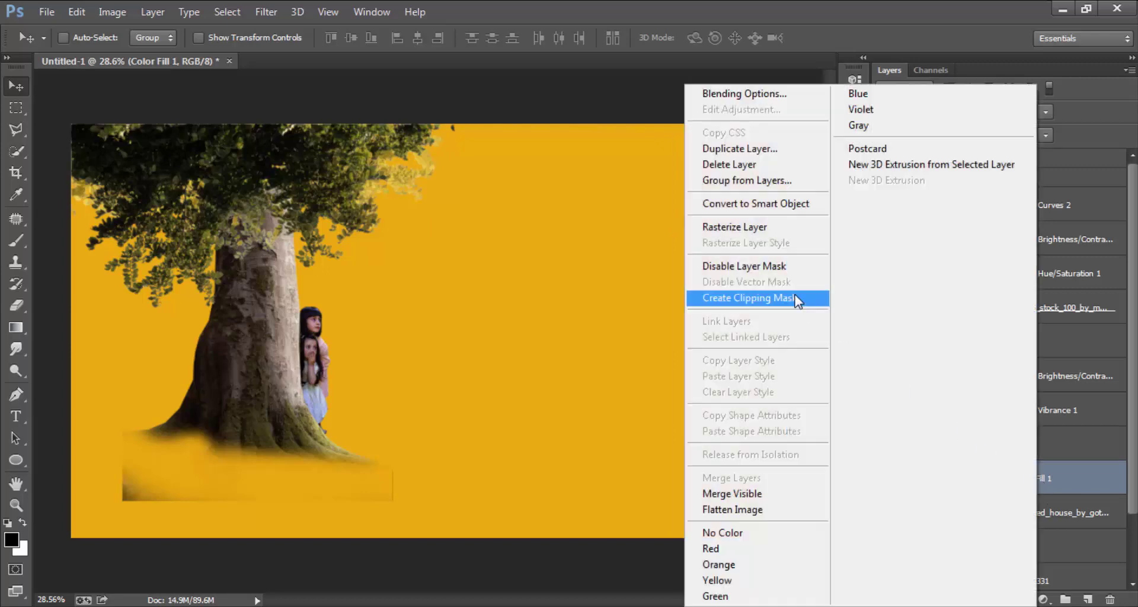
pyautogui.click(795, 298)
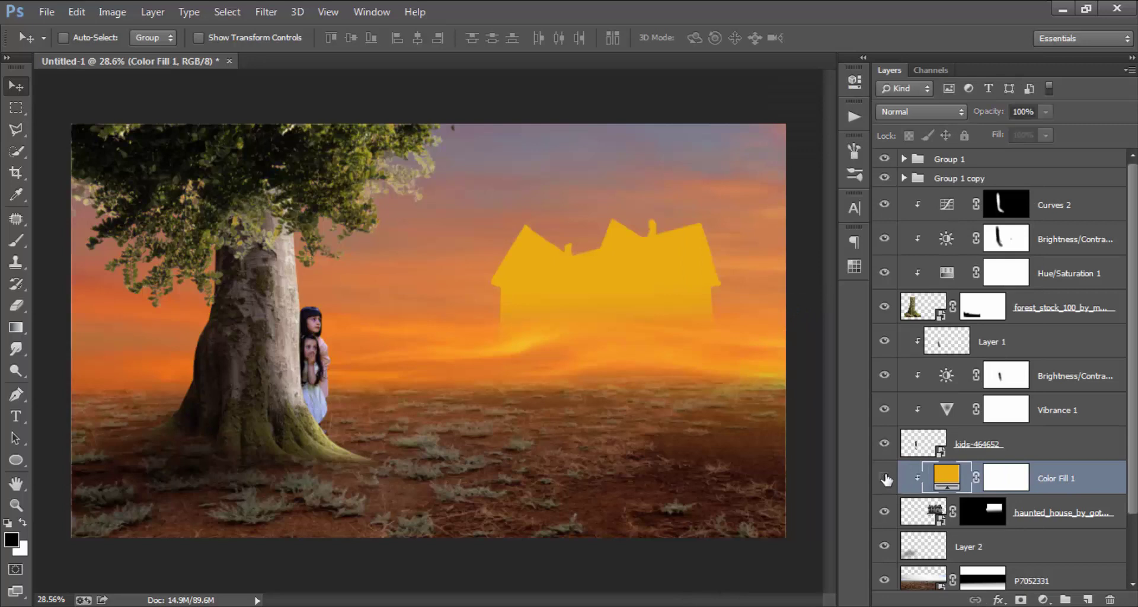
pyautogui.click(886, 479)
pyautogui.click(902, 112)
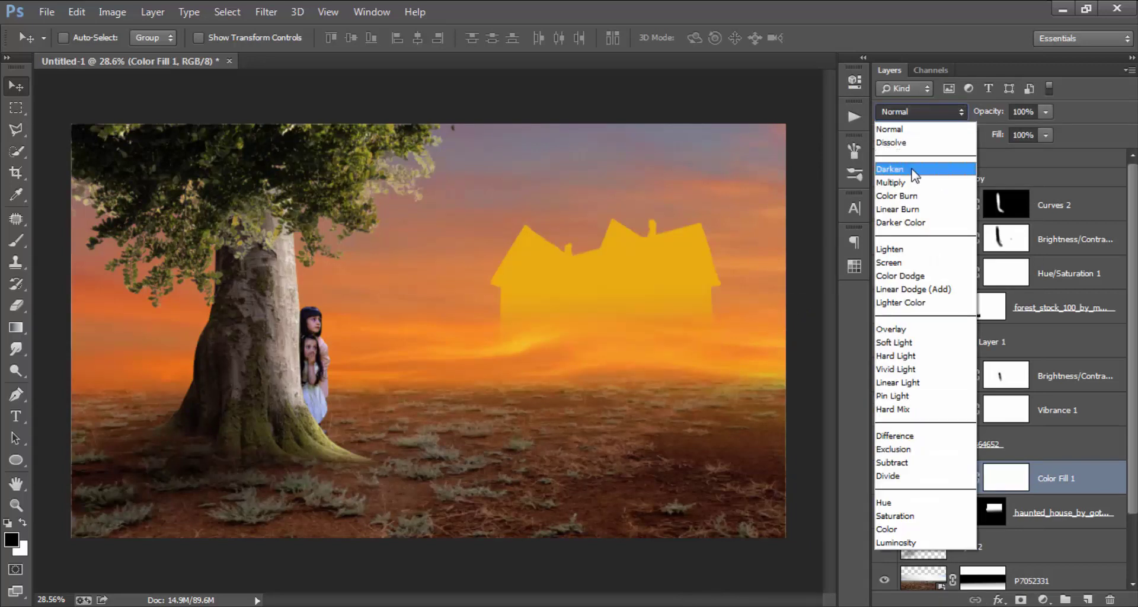
pyautogui.click(916, 186)
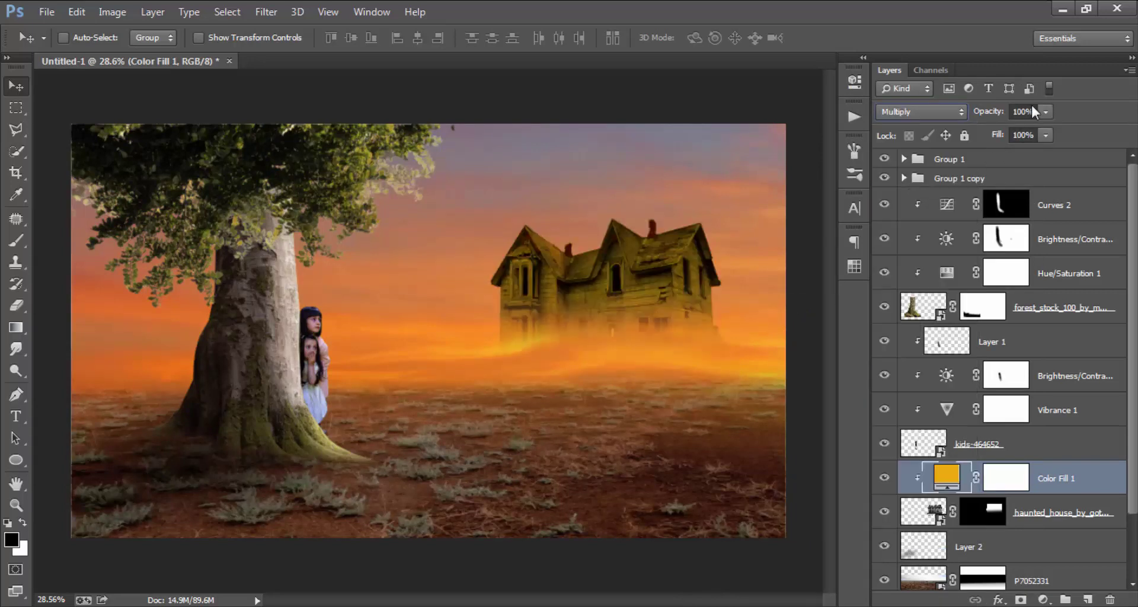
pyautogui.click(1046, 112)
pyautogui.moveTo(982, 130); pyautogui.dragTo(977, 132)
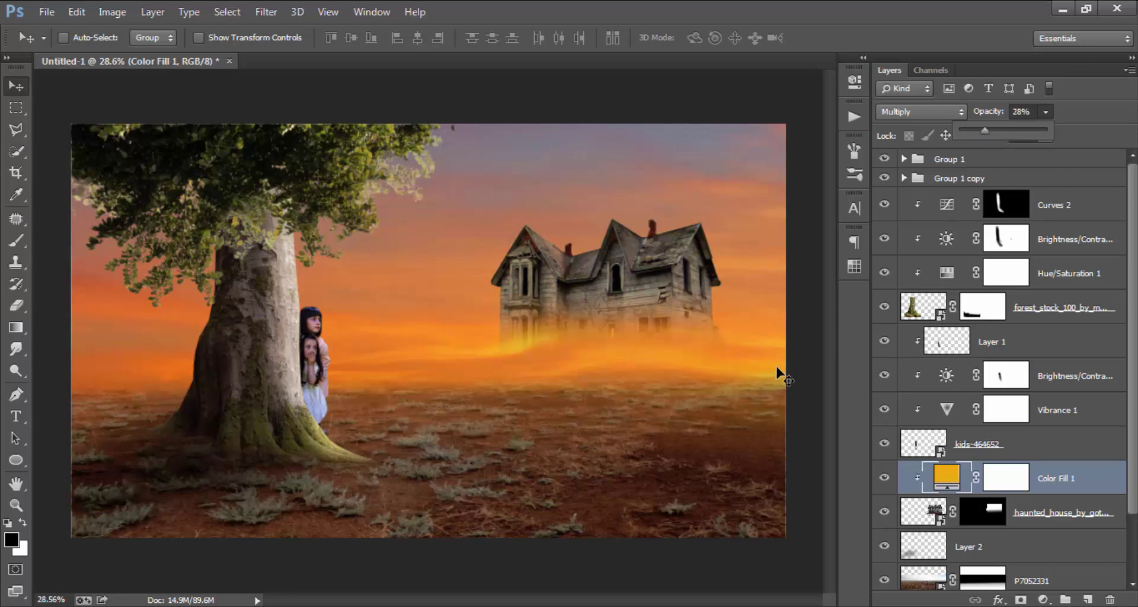
pyautogui.click(884, 306)
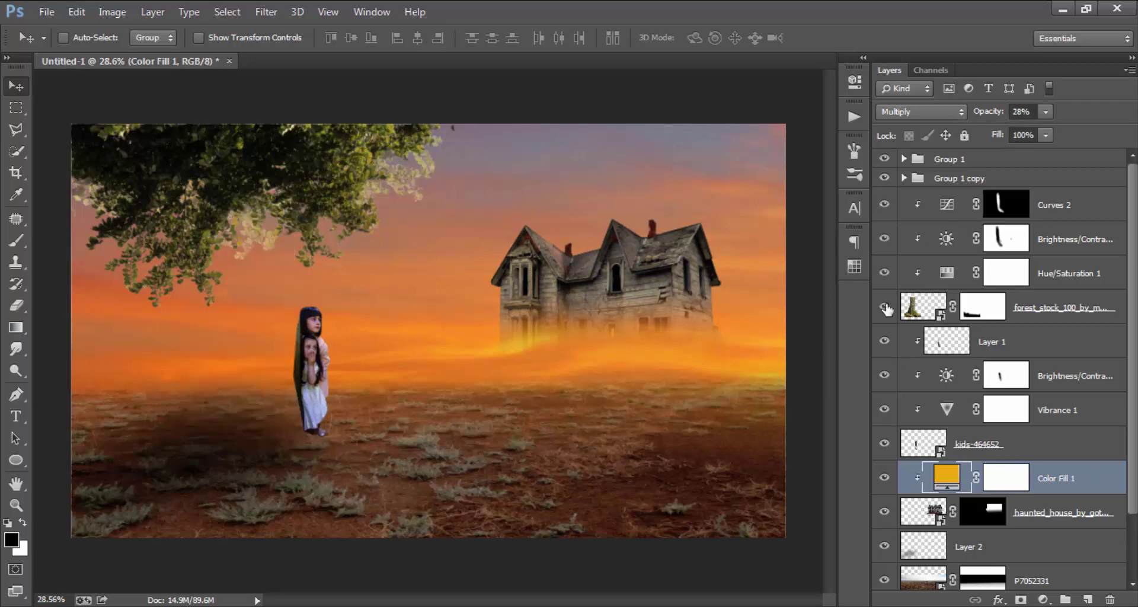
# Step: Add a gold Color Fill 2 above Curves 2 and clip it to the tree
pyautogui.click(884, 307)
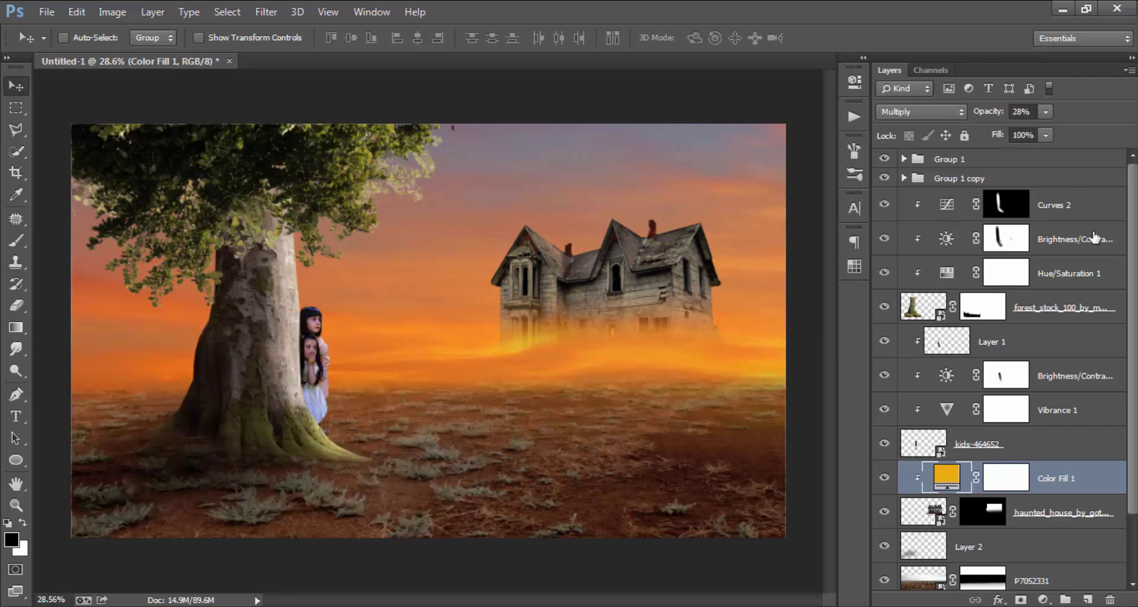
pyautogui.click(1056, 201)
pyautogui.click(1044, 598)
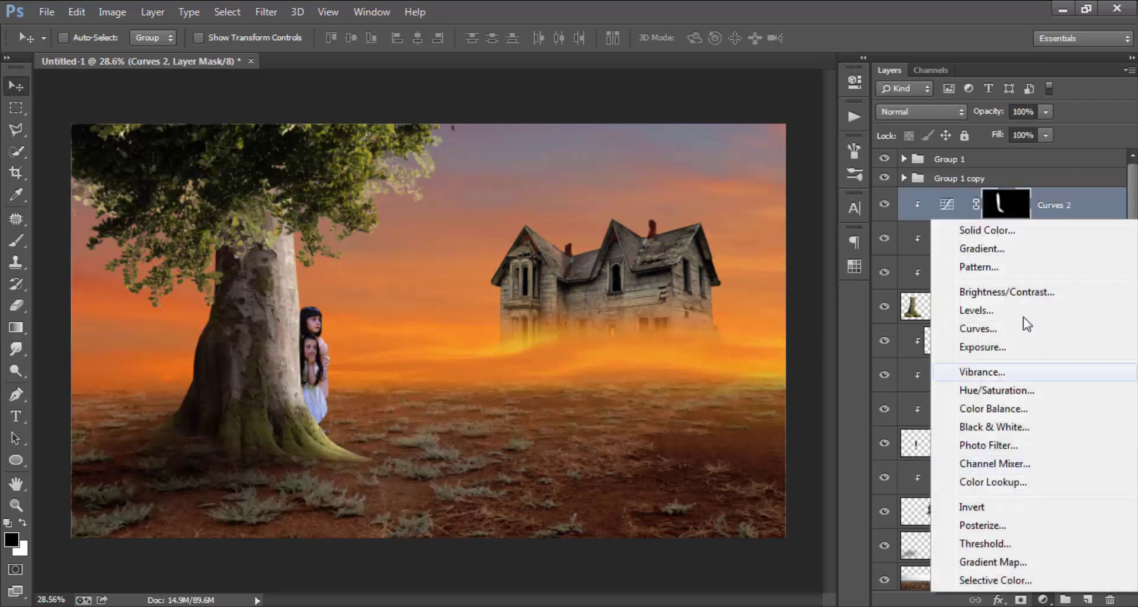
pyautogui.click(1066, 233)
pyautogui.click(838, 453)
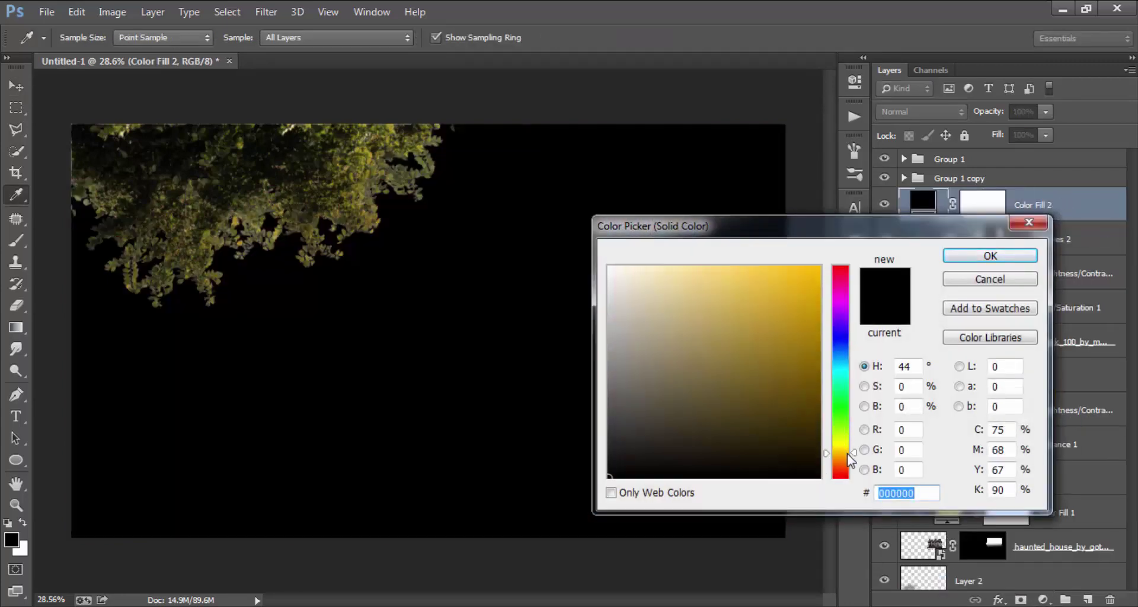
pyautogui.click(790, 294)
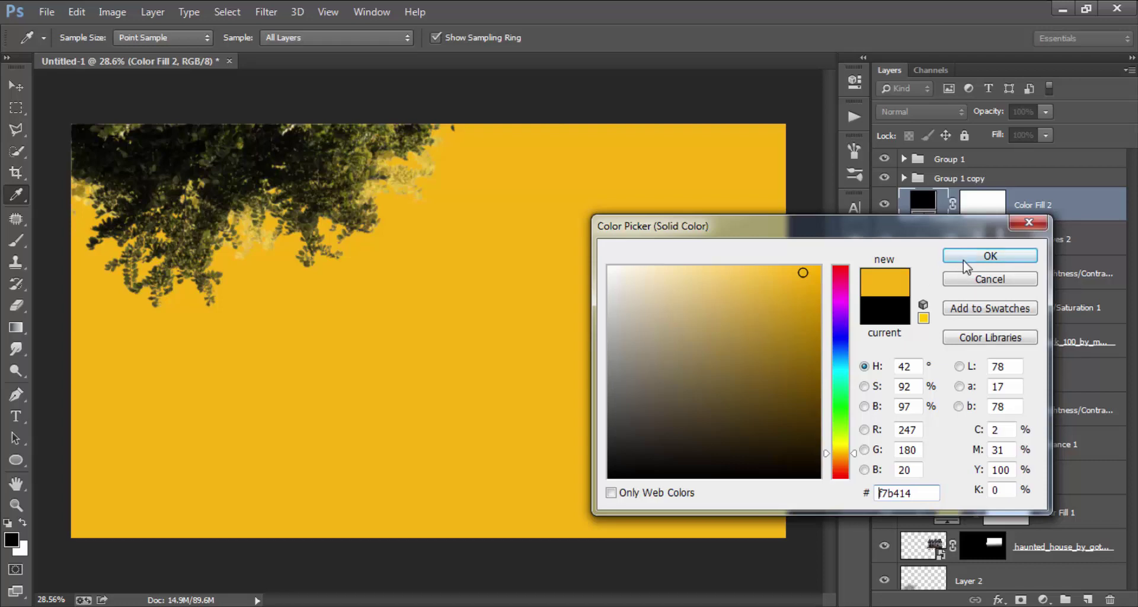
pyautogui.click(964, 266)
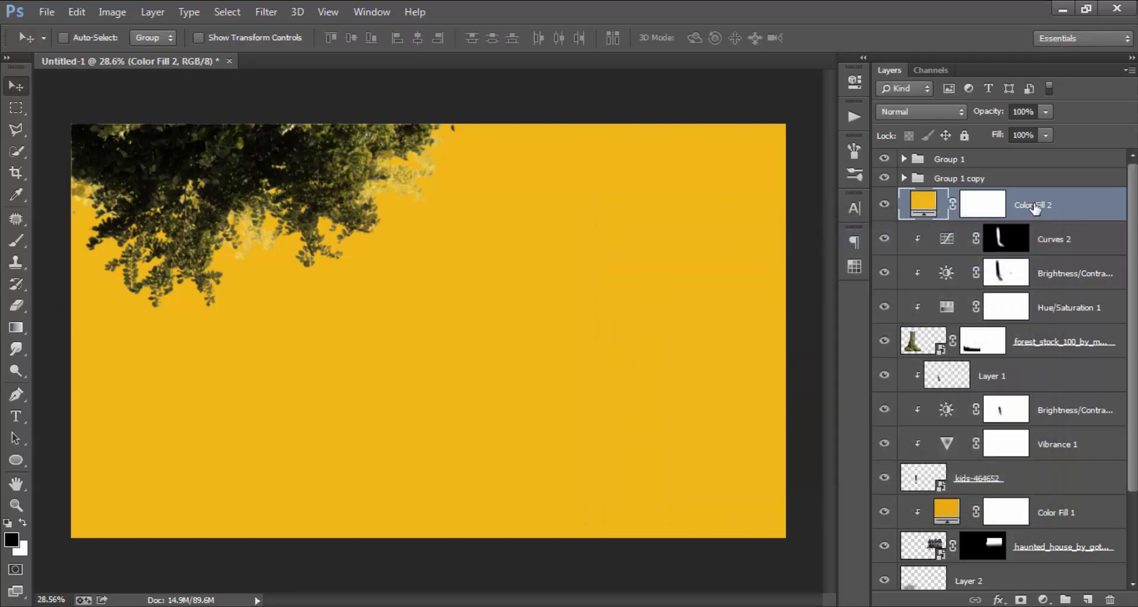
pyautogui.rightClick(1034, 208)
pyautogui.click(808, 296)
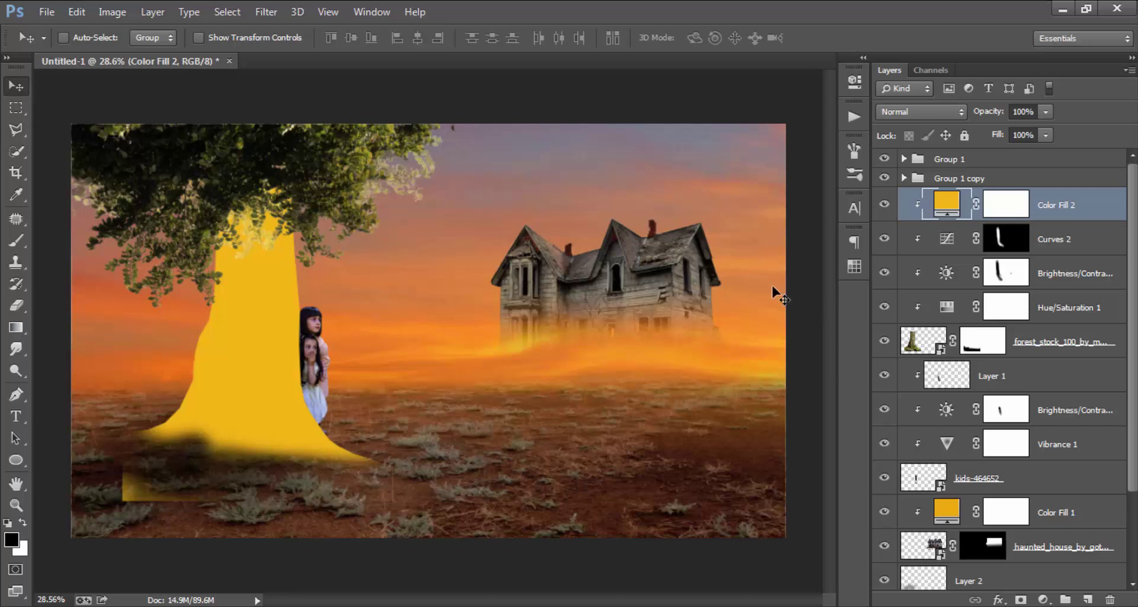
# Step: Brush black on the forest_stock mask to remove the yellow smear near the ground
pyautogui.click(973, 344)
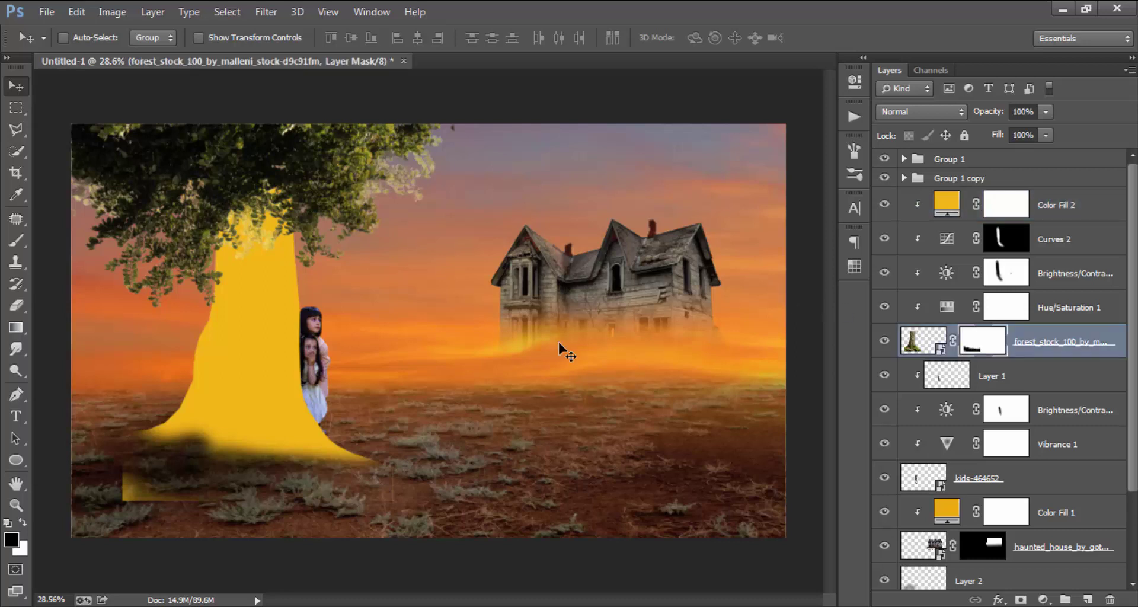
pyautogui.press('b')
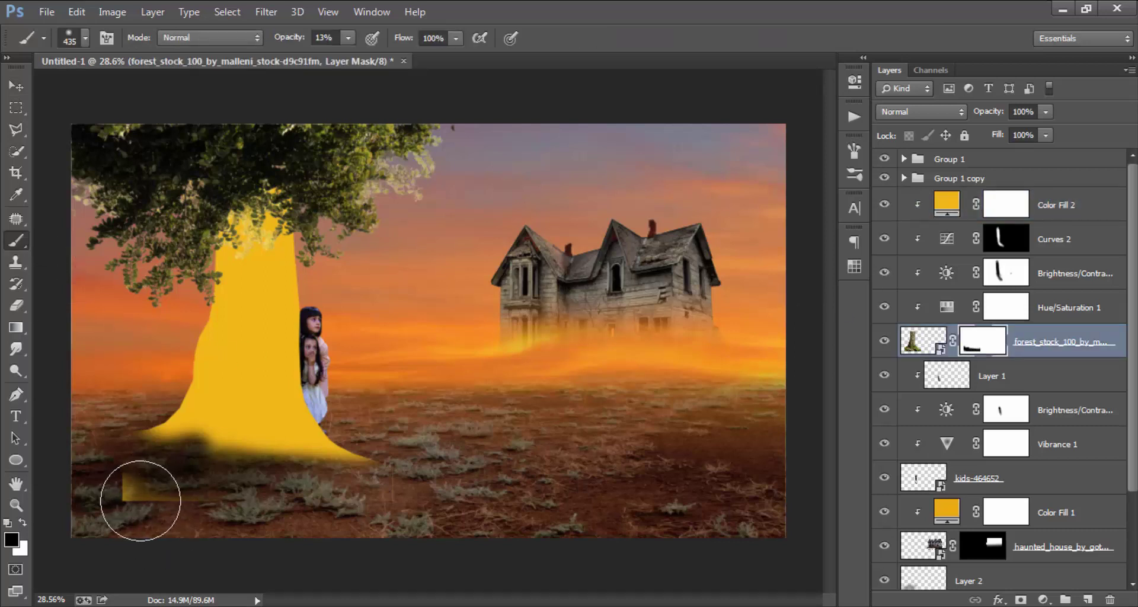
pyautogui.moveTo(133, 499)
pyautogui.mouseDown()
pyautogui.moveTo(223, 508)
pyautogui.moveTo(112, 496)
pyautogui.moveTo(147, 498)
pyautogui.moveTo(139, 501)
pyautogui.mouseUp()
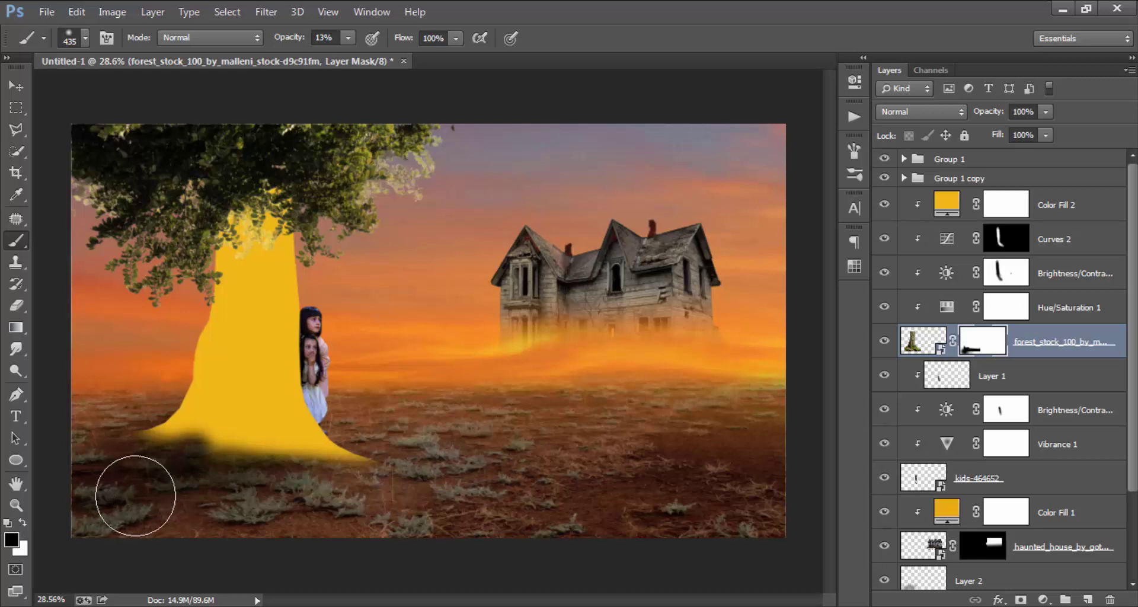
pyautogui.moveTo(136, 495); pyautogui.dragTo(240, 520)
# Step: Set Color Fill 2 to Multiply at 8% opacity and toggle the tree to compare
pyautogui.click(16, 87)
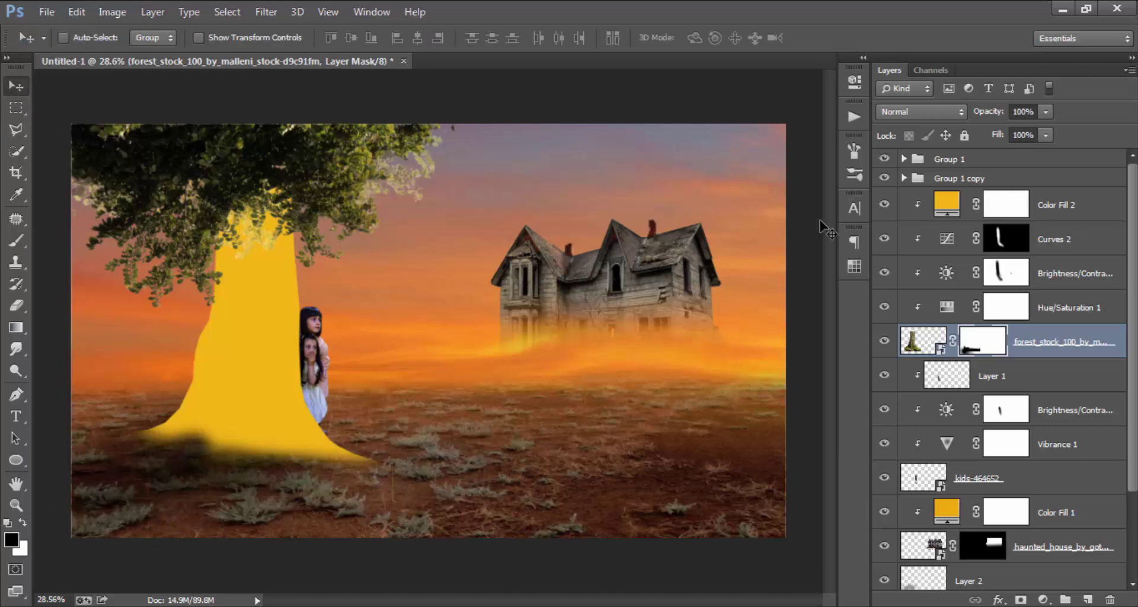
pyautogui.click(1055, 204)
pyautogui.click(919, 112)
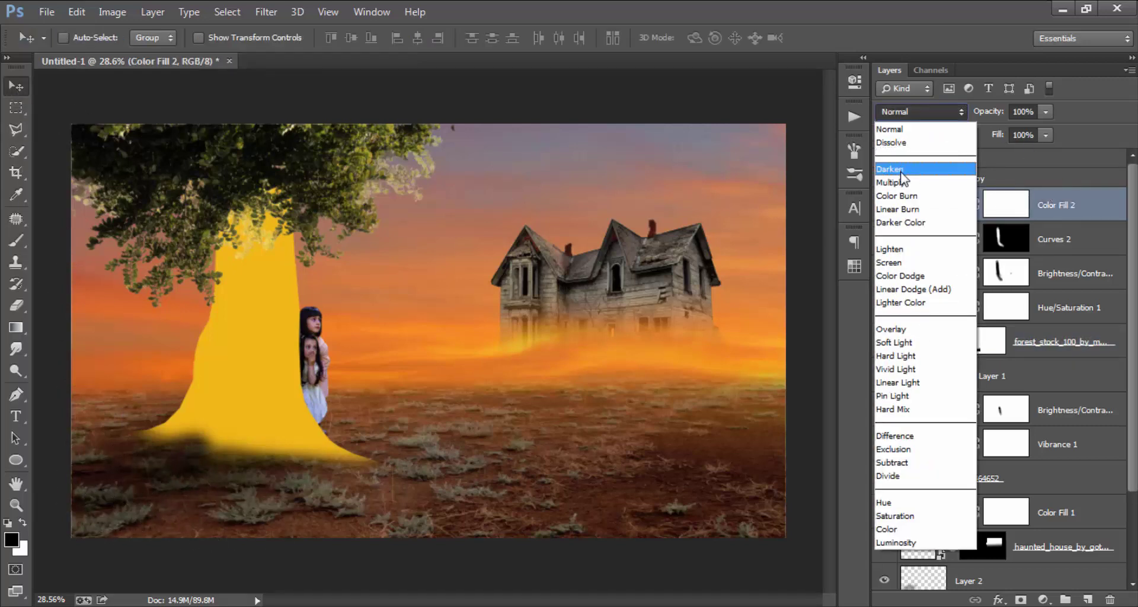
pyautogui.click(899, 178)
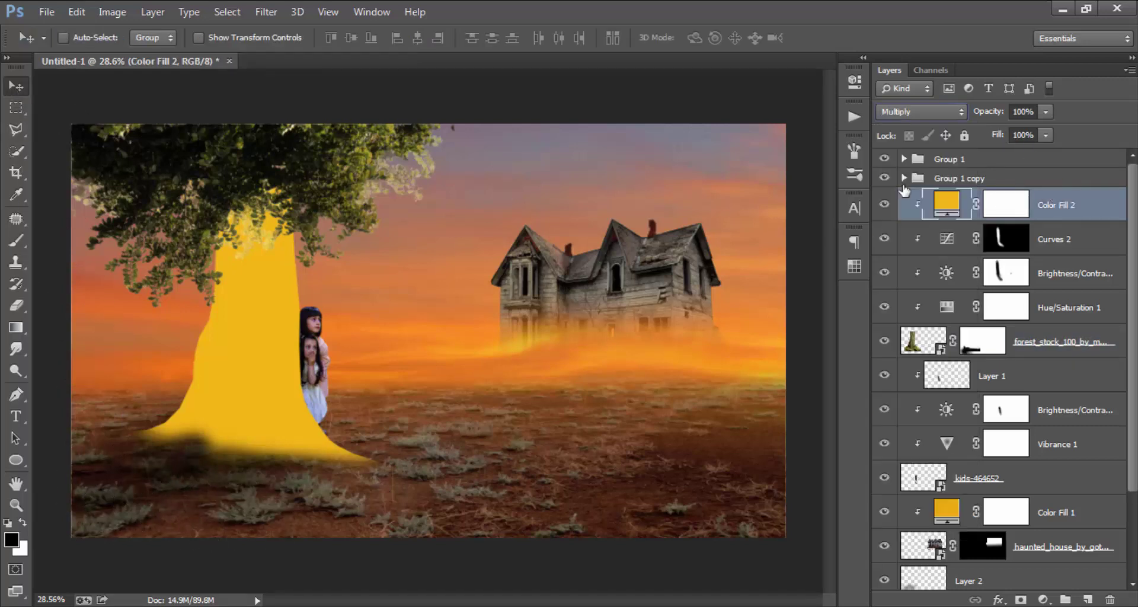
pyautogui.click(1045, 111)
pyautogui.moveTo(975, 135)
pyautogui.mouseDown()
pyautogui.moveTo(954, 133)
pyautogui.moveTo(978, 139)
pyautogui.moveTo(968, 134)
pyautogui.mouseUp()
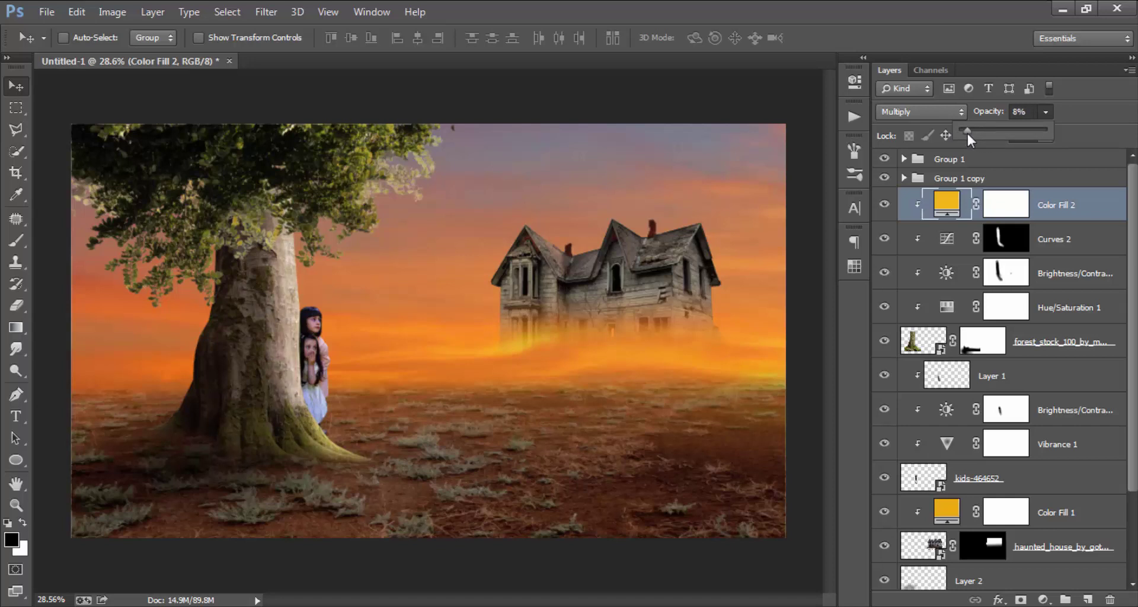
pyautogui.click(884, 209)
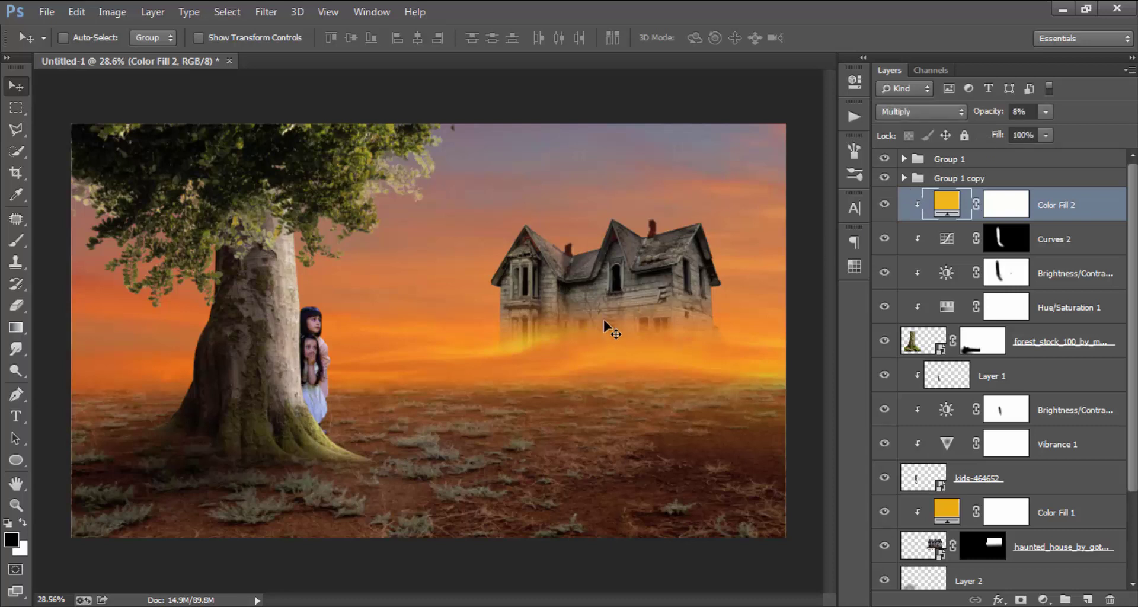
pyautogui.click(884, 341)
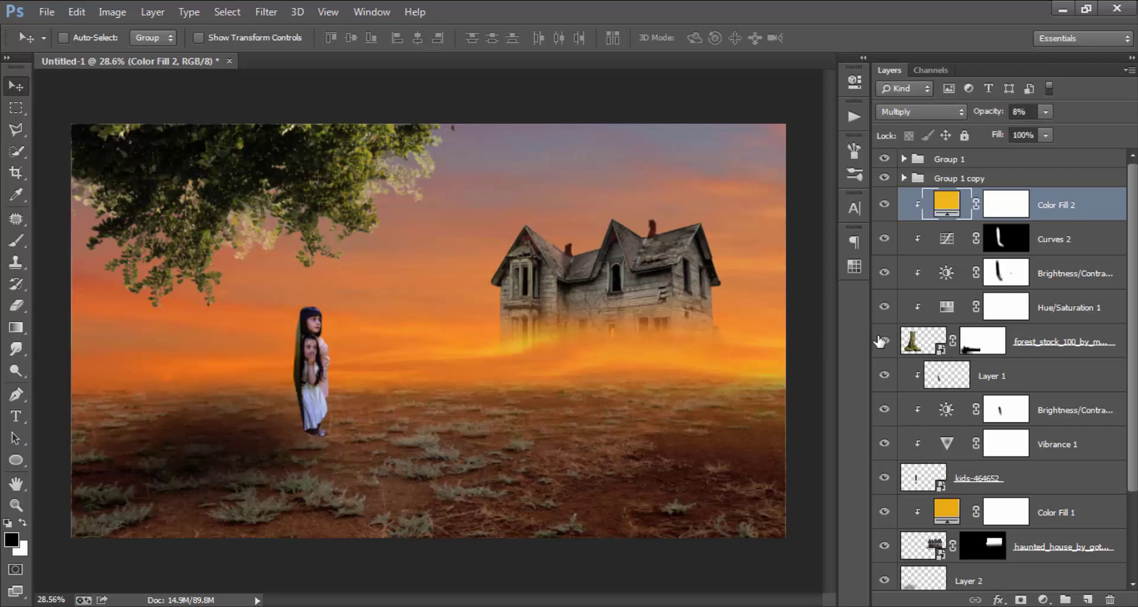
pyautogui.click(884, 341)
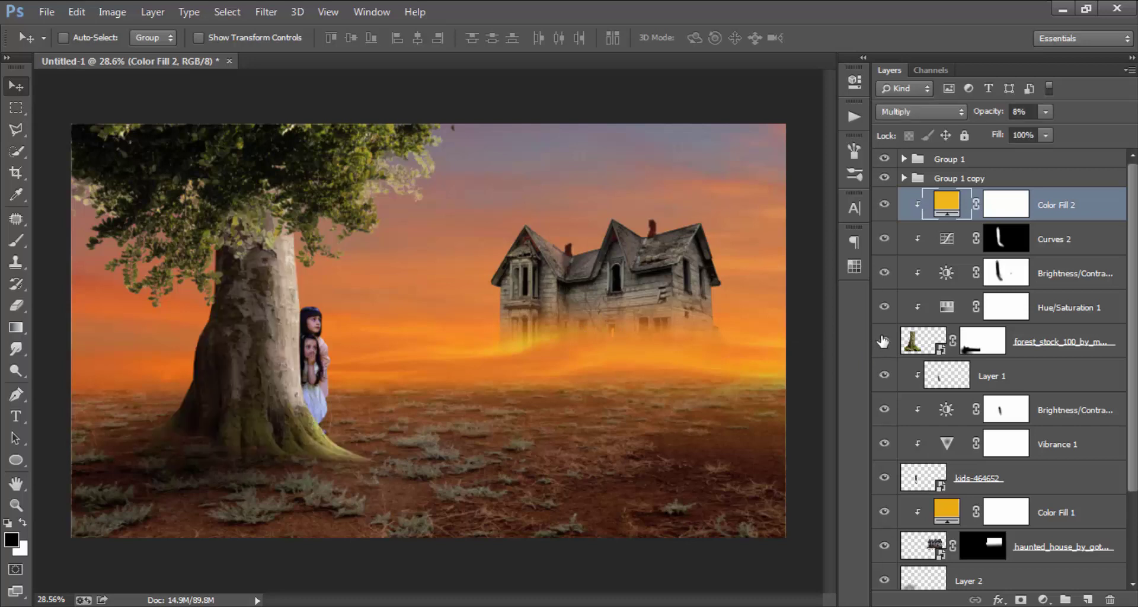
# Step: Add Layer 3 clipped above Color Fill 2 and paint 13%-opacity shading over trunk and canopy
pyautogui.click(885, 239)
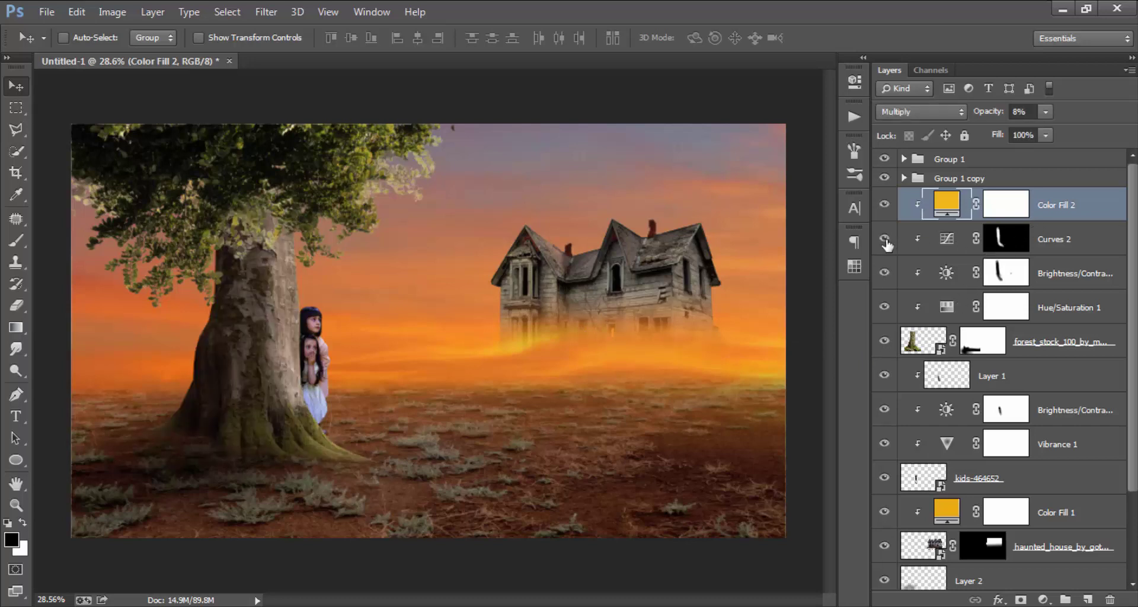
pyautogui.click(885, 273)
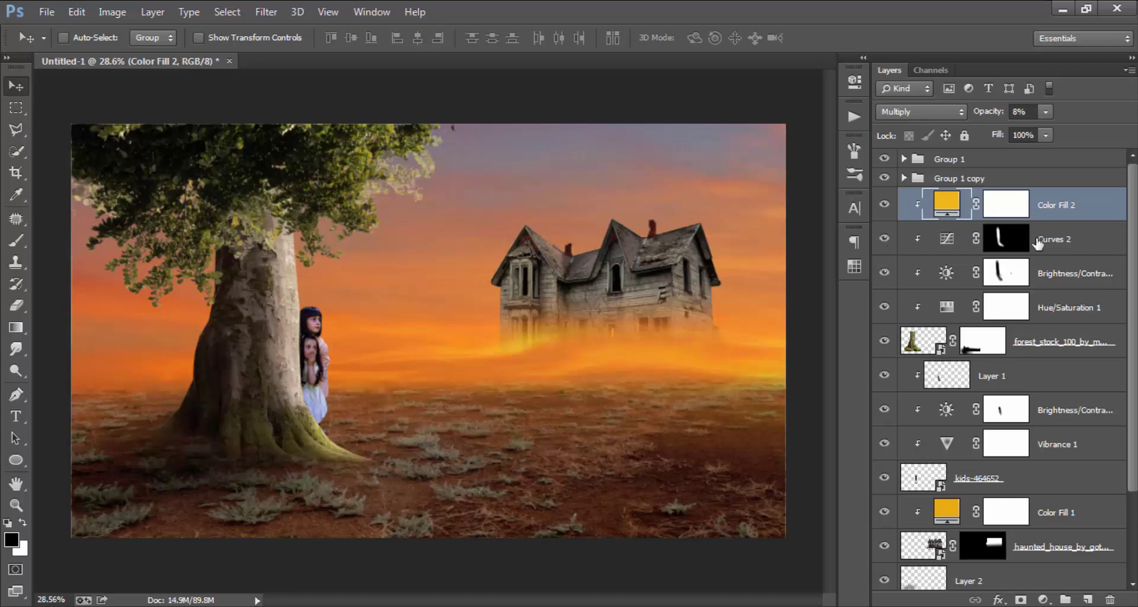
pyautogui.click(1088, 599)
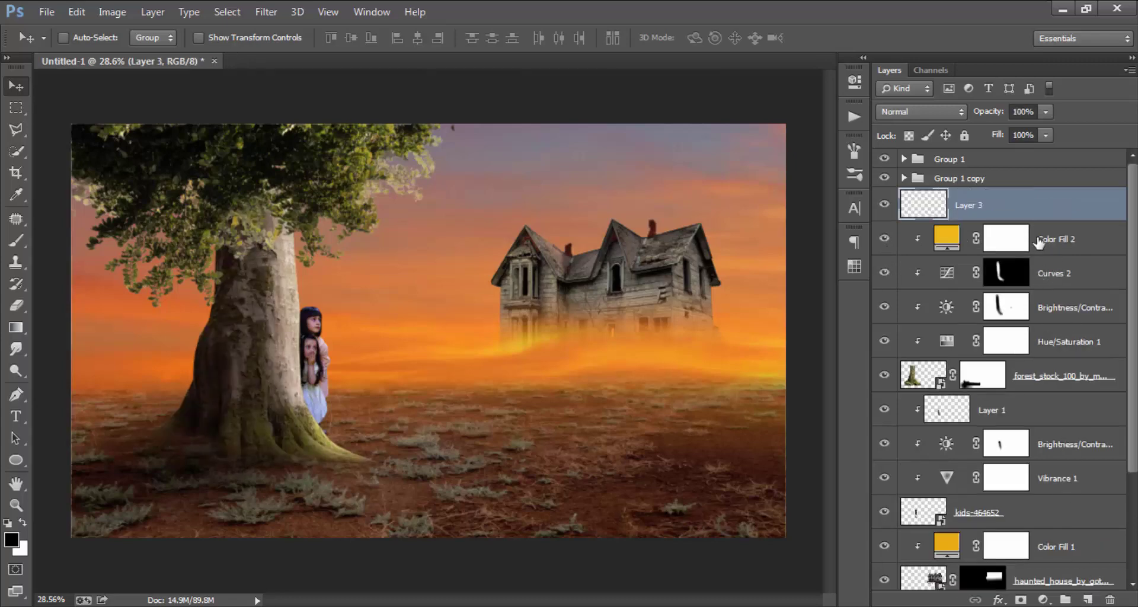
pyautogui.rightClick(1038, 209)
pyautogui.click(812, 297)
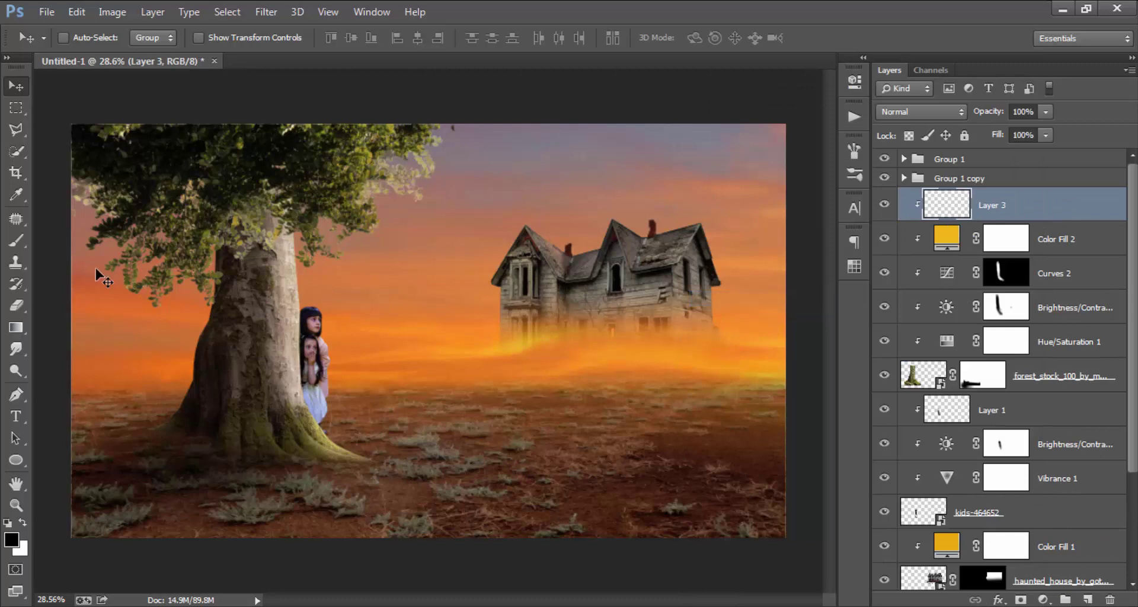
pyautogui.click(16, 241)
pyautogui.moveTo(218, 185)
pyautogui.mouseDown()
pyautogui.moveTo(250, 201)
pyautogui.moveTo(224, 457)
pyautogui.moveTo(241, 417)
pyautogui.moveTo(229, 330)
pyautogui.mouseUp()
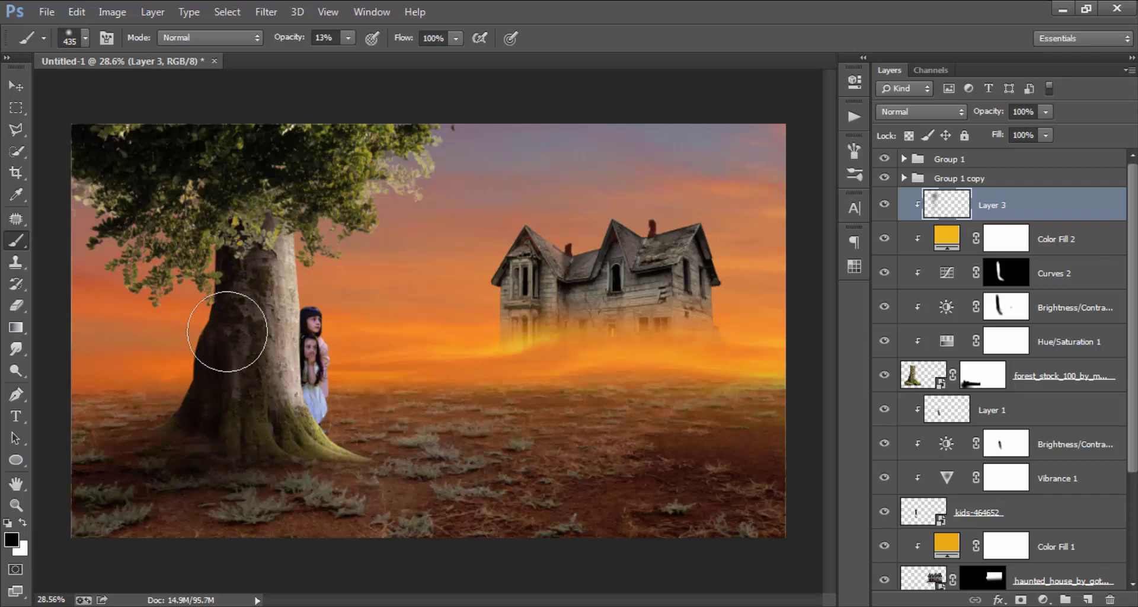
pyautogui.moveTo(390, 241); pyautogui.dragTo(400, 241)
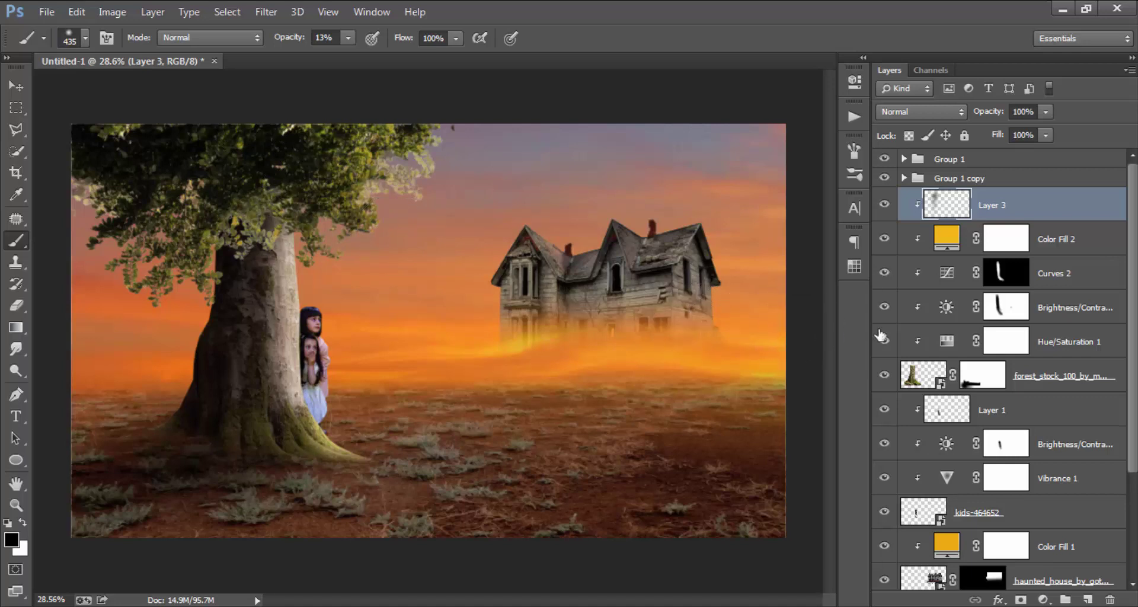
# Step: Gather Group 1 and Group 1 copy into a new Group 2
pyautogui.click(984, 161)
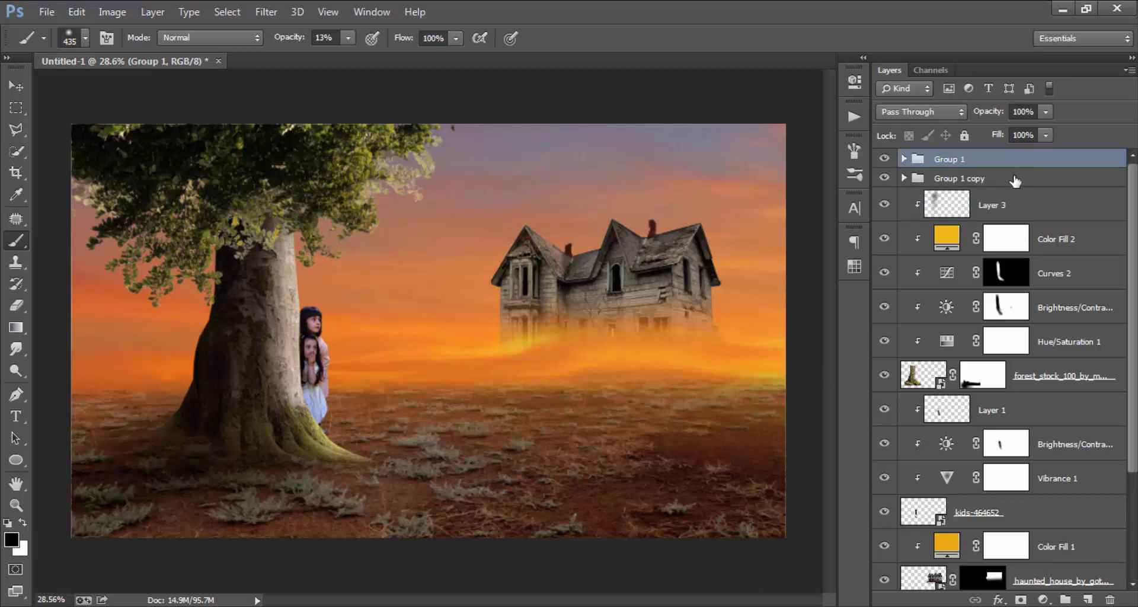
pyautogui.keyDown('shift'); pyautogui.click(1015, 181); pyautogui.keyUp('shift')
pyautogui.moveTo(1015, 181)
pyautogui.mouseDown()
pyautogui.moveTo(1070, 499)
pyautogui.moveTo(1065, 600)
pyautogui.mouseUp()
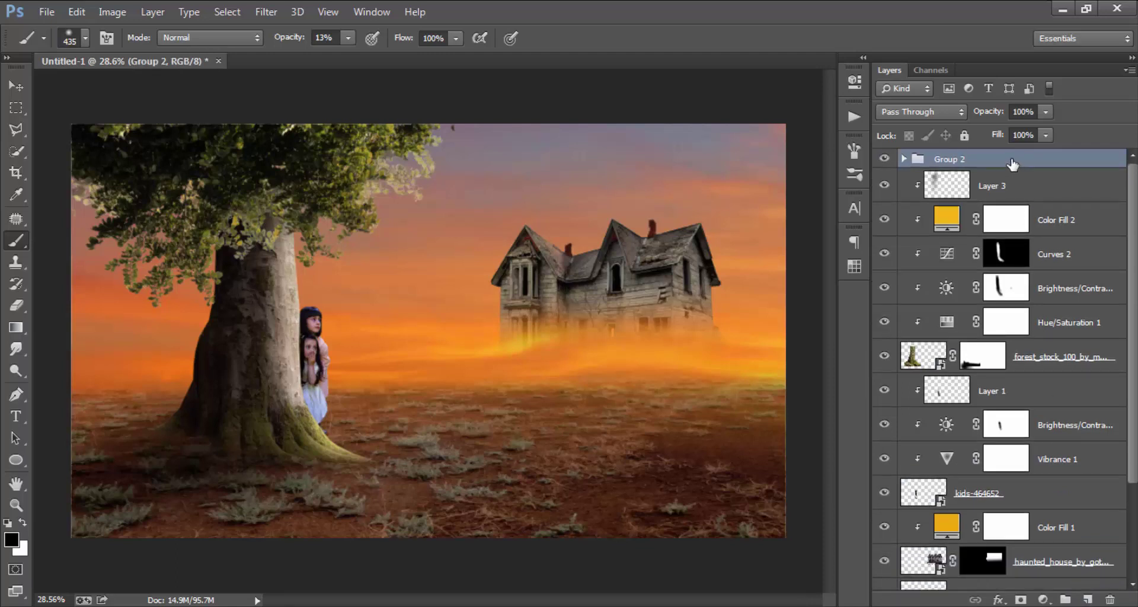
pyautogui.click(904, 159)
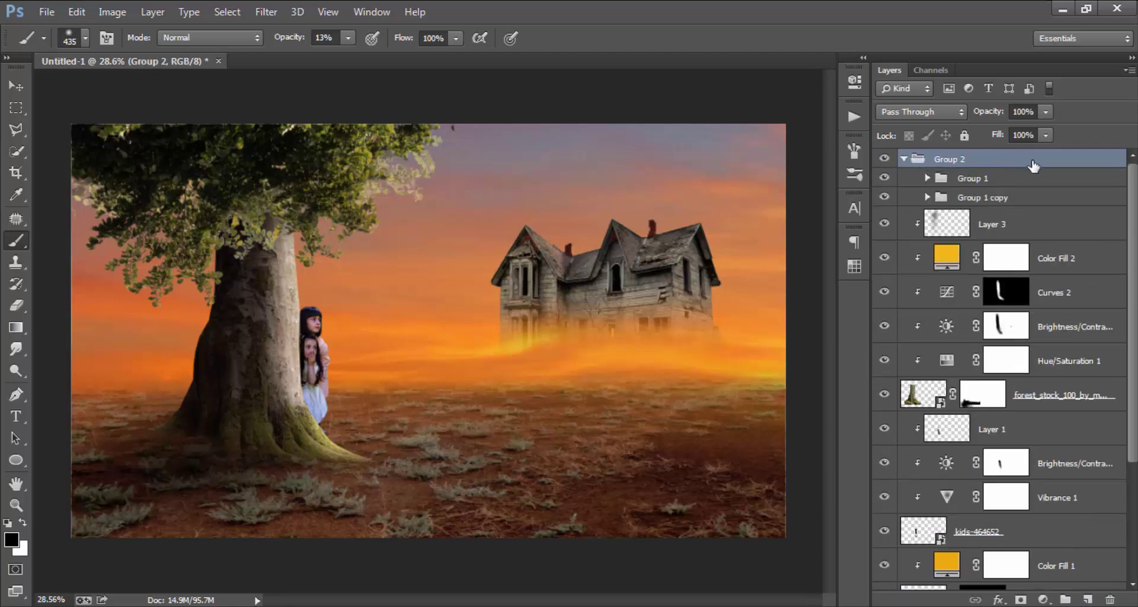
# Step: Add a new Layer 4 above Group 2 and clip it to the group
pyautogui.click(1088, 599)
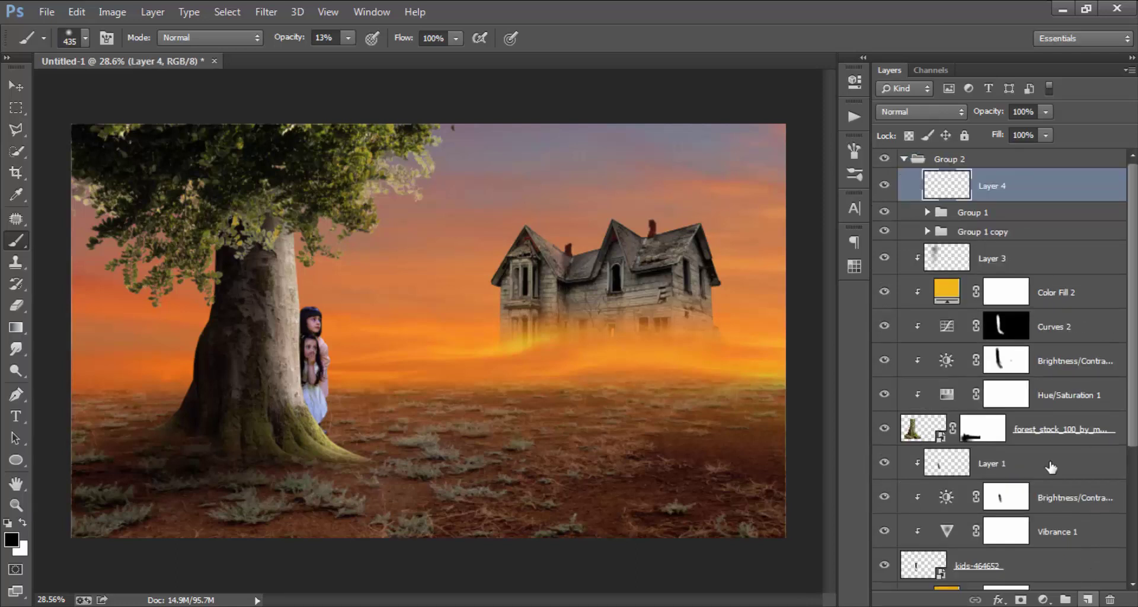
pyautogui.moveTo(1013, 185); pyautogui.dragTo(1012, 149)
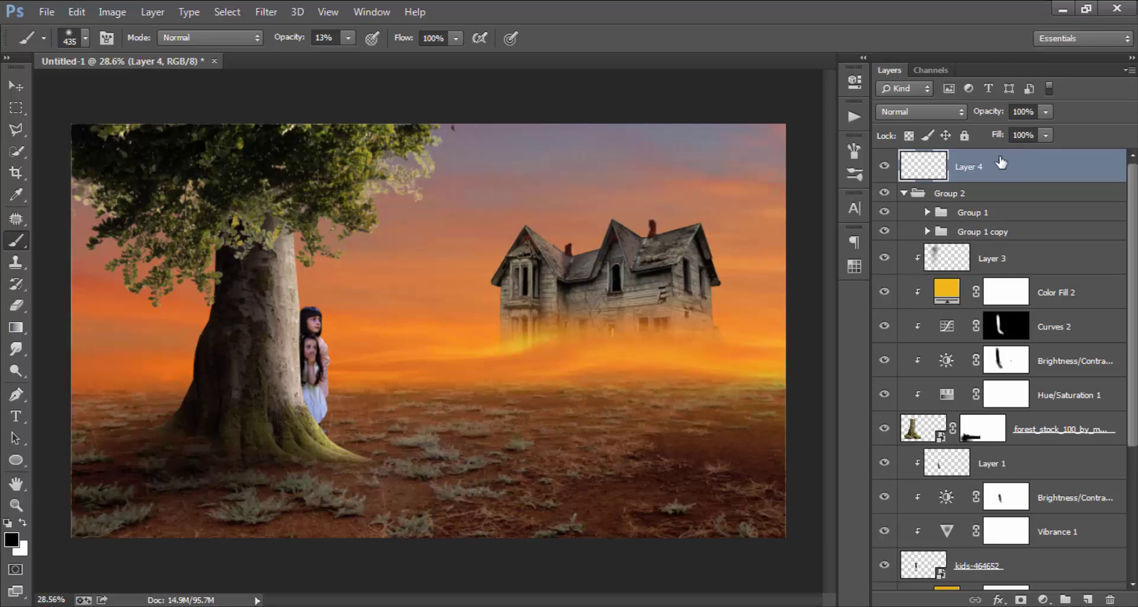
pyautogui.rightClick(998, 182)
pyautogui.click(725, 295)
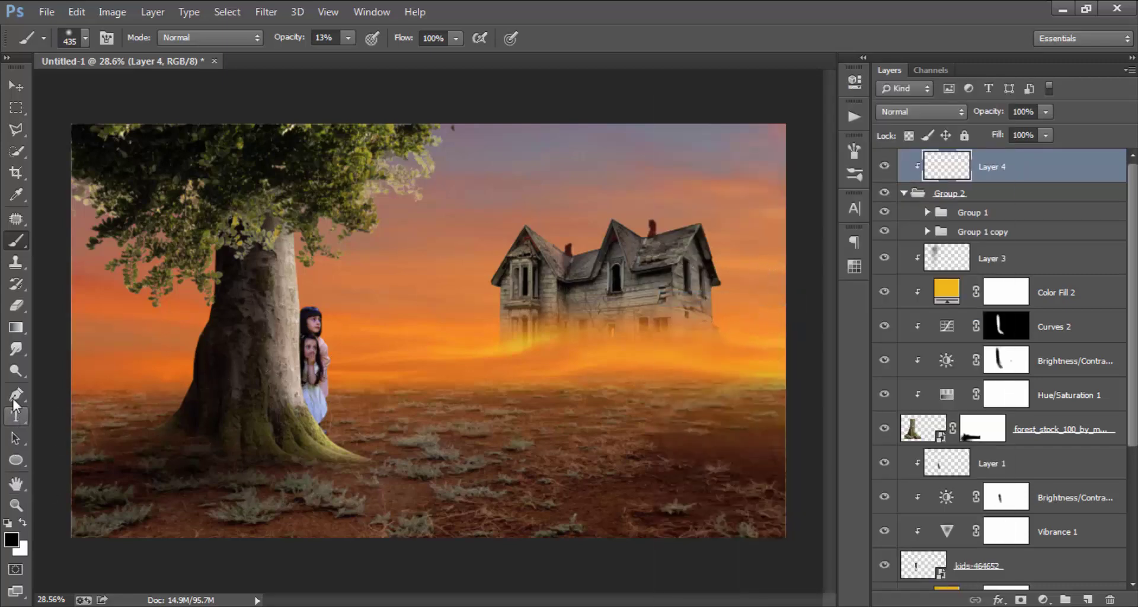
# Step: Darken Layer 4's upper-left with a black-to-transparent gradient and set its opacity to 55%
pyautogui.click(16, 328)
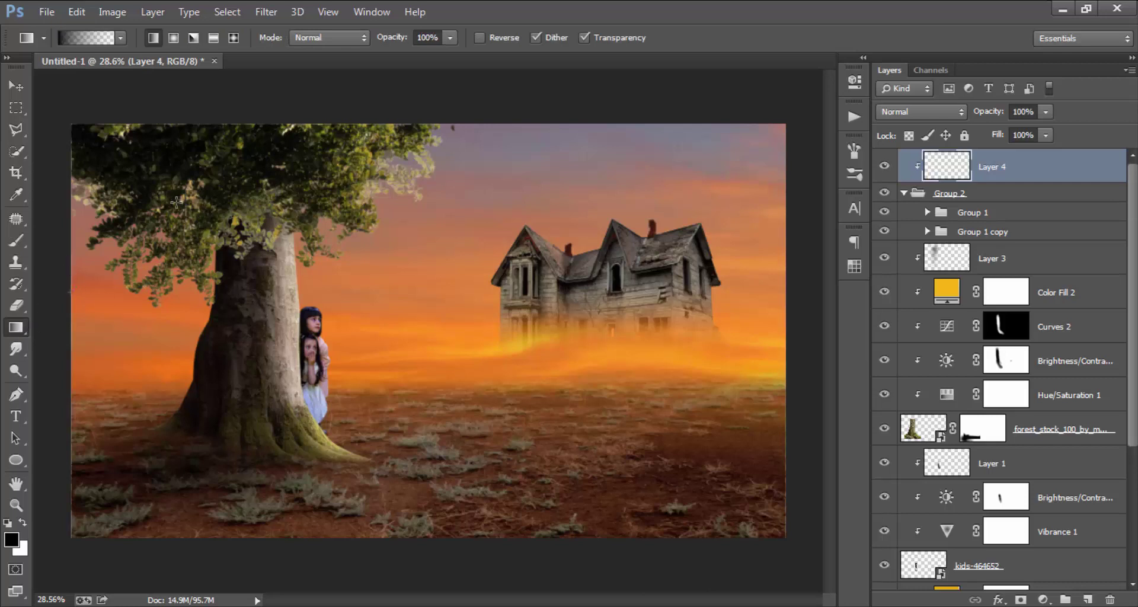
pyautogui.moveTo(177, 202); pyautogui.dragTo(250, 187)
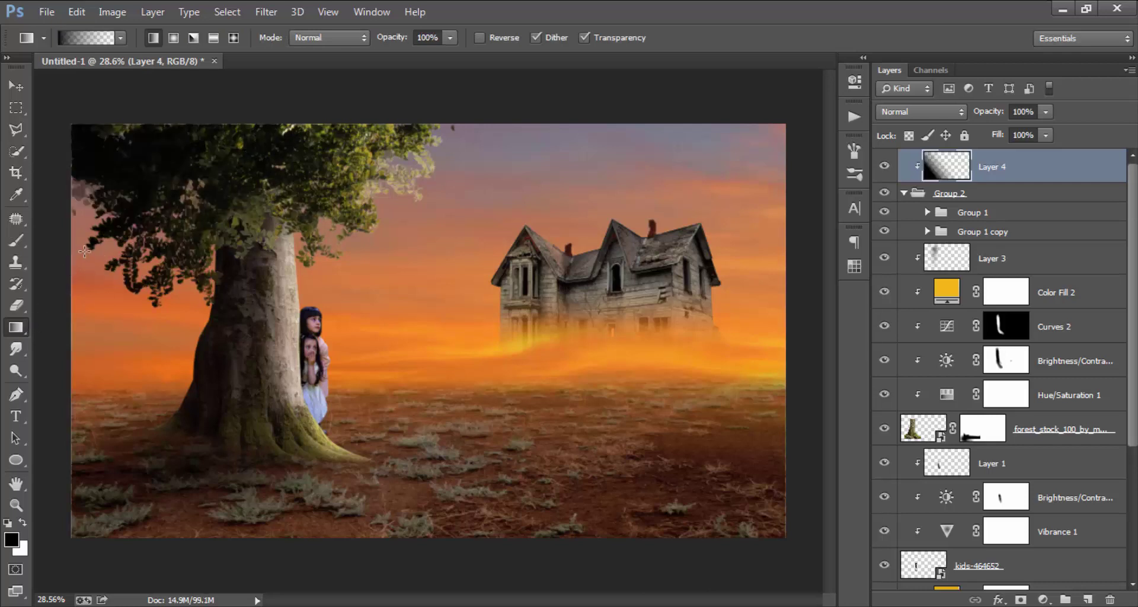
pyautogui.moveTo(88, 240); pyautogui.dragTo(366, 159)
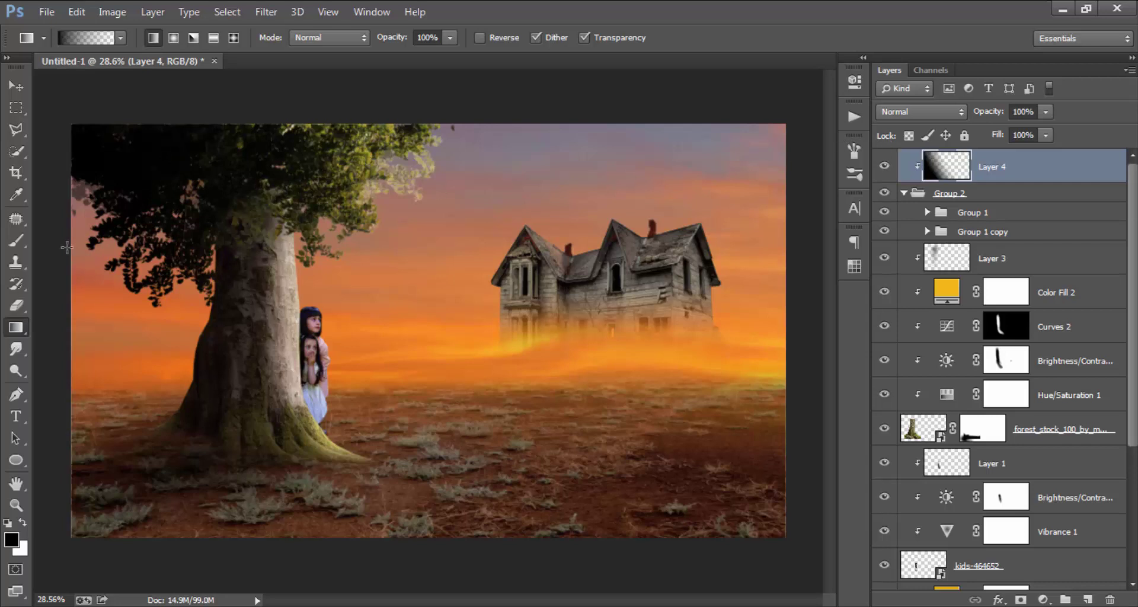
pyautogui.moveTo(53, 251); pyautogui.dragTo(386, 119)
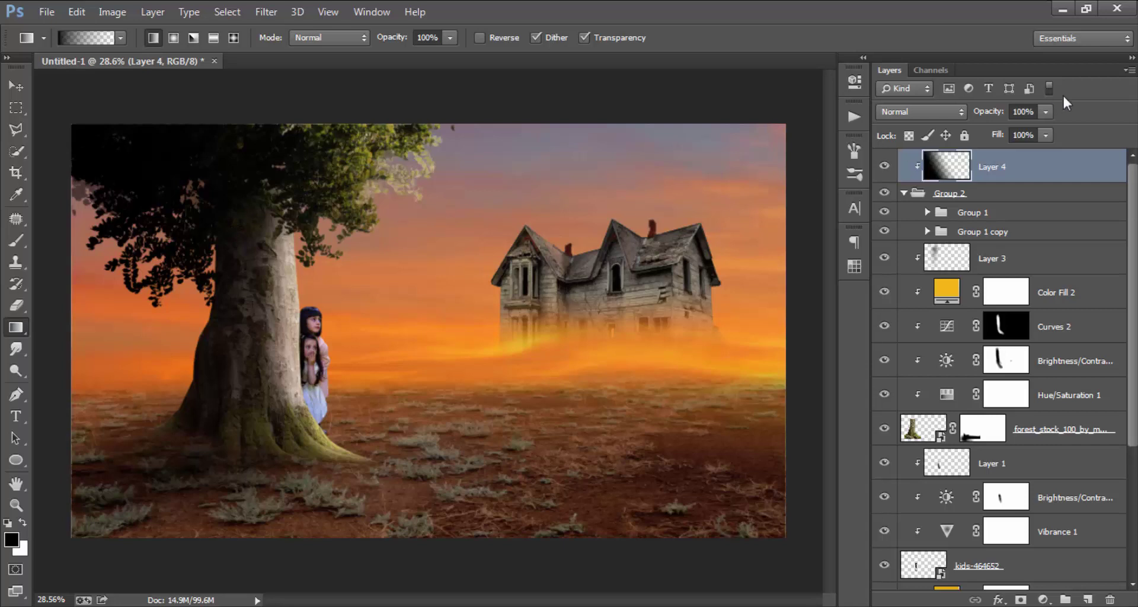
pyautogui.click(1045, 112)
pyautogui.moveTo(1003, 130)
pyautogui.mouseDown()
pyautogui.moveTo(984, 125)
pyautogui.moveTo(1001, 128)
pyautogui.mouseUp()
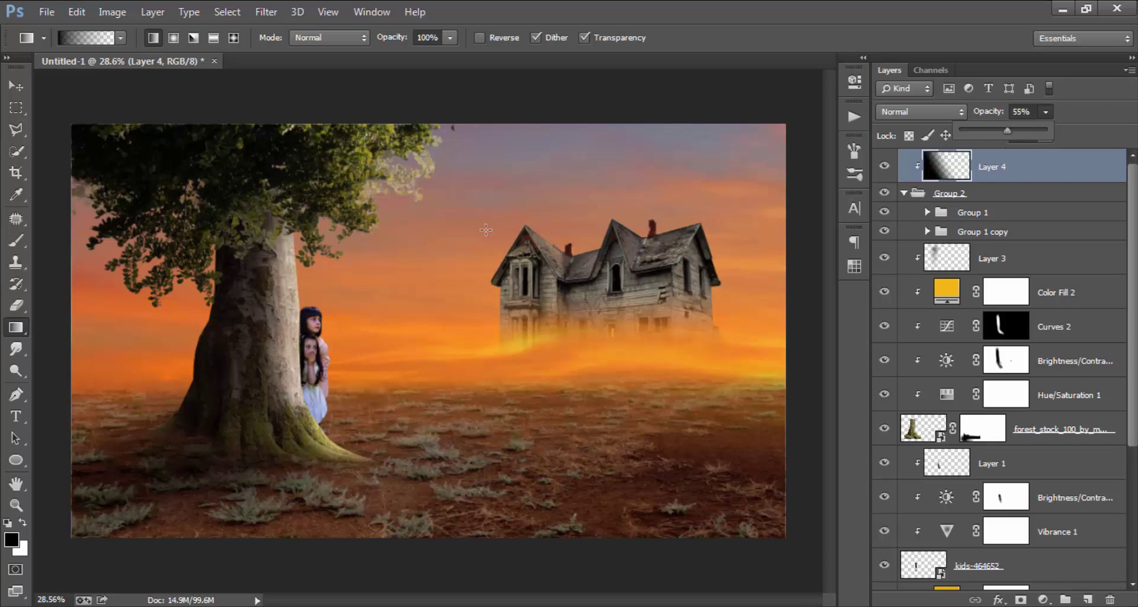
# Step: Return to the Move tool, zoom in on the composite, then fit it to screen
pyautogui.click(16, 86)
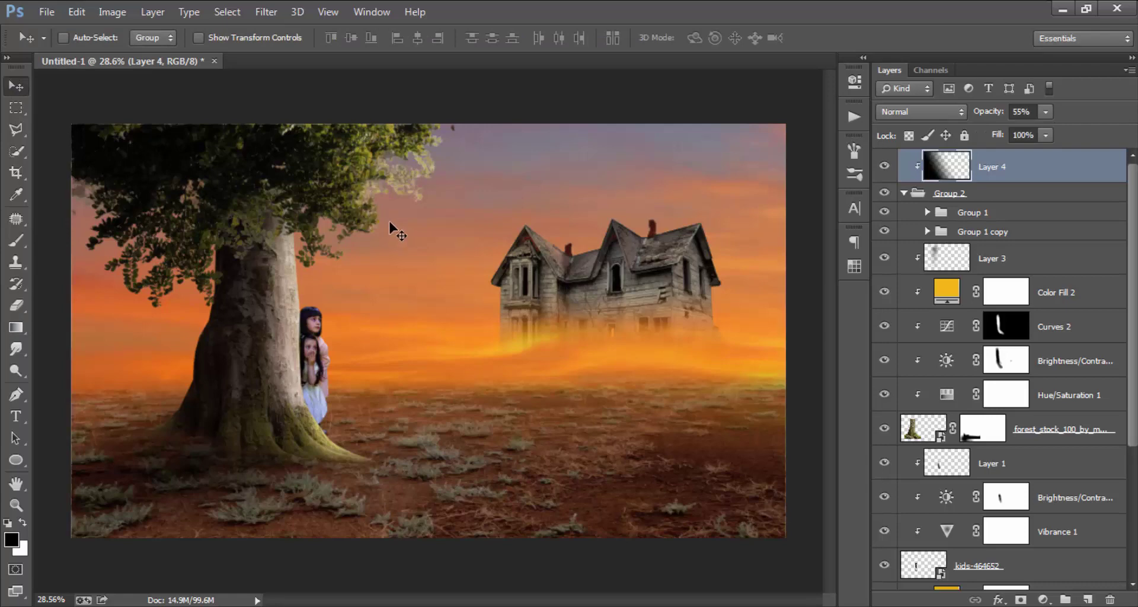
pyautogui.hotkey('ctrl', '+')
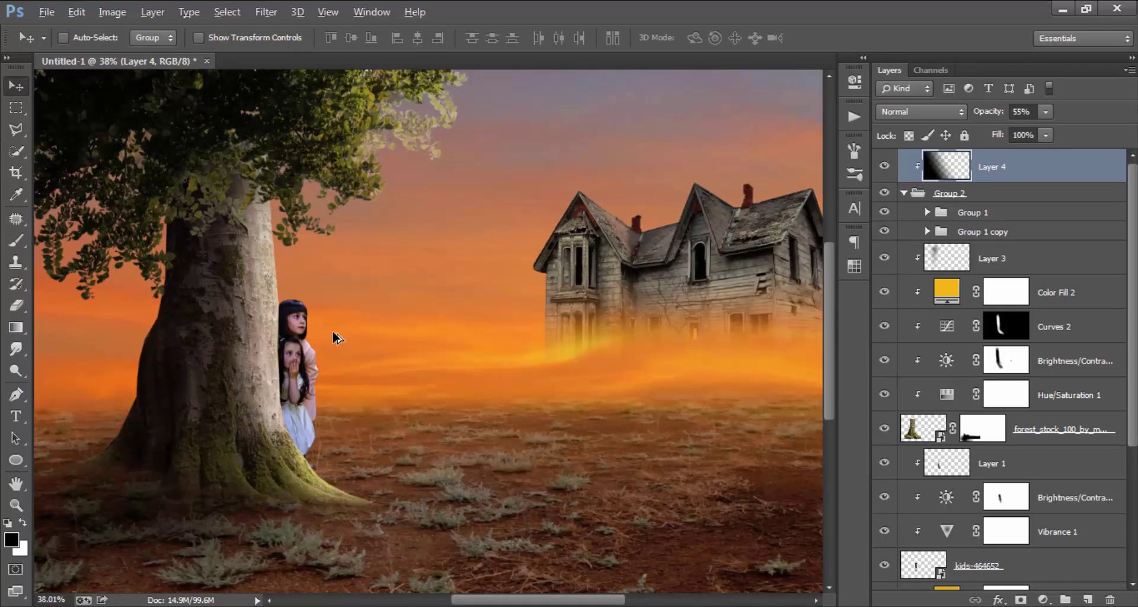
pyautogui.hotkey('ctrl', '0')
pyautogui.hotkey('ctrl', '-')
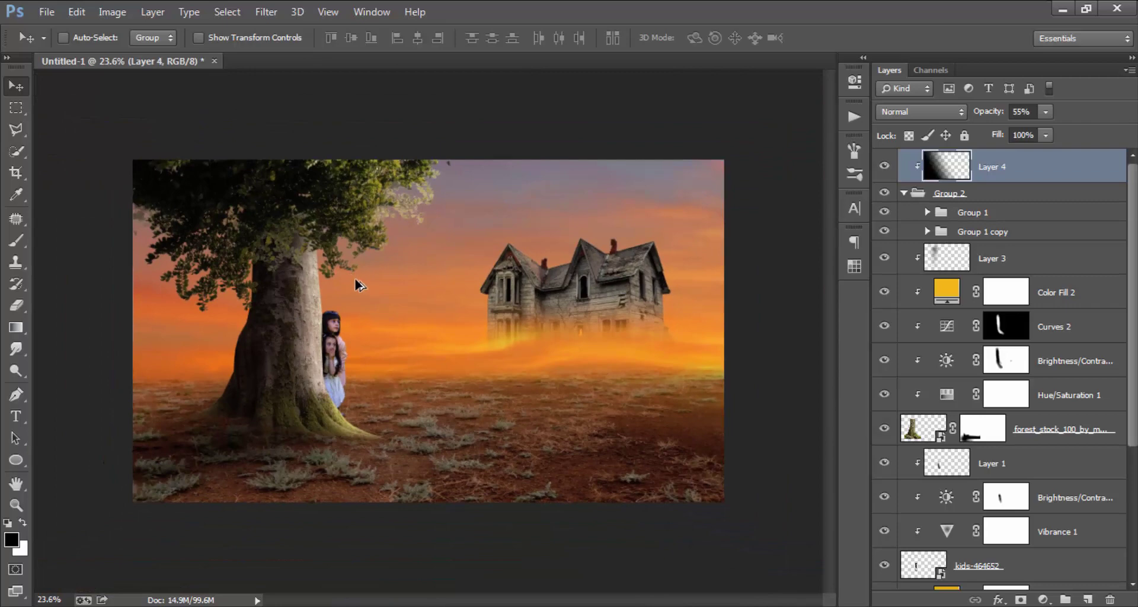
pyautogui.hotkey('ctrl', '0')
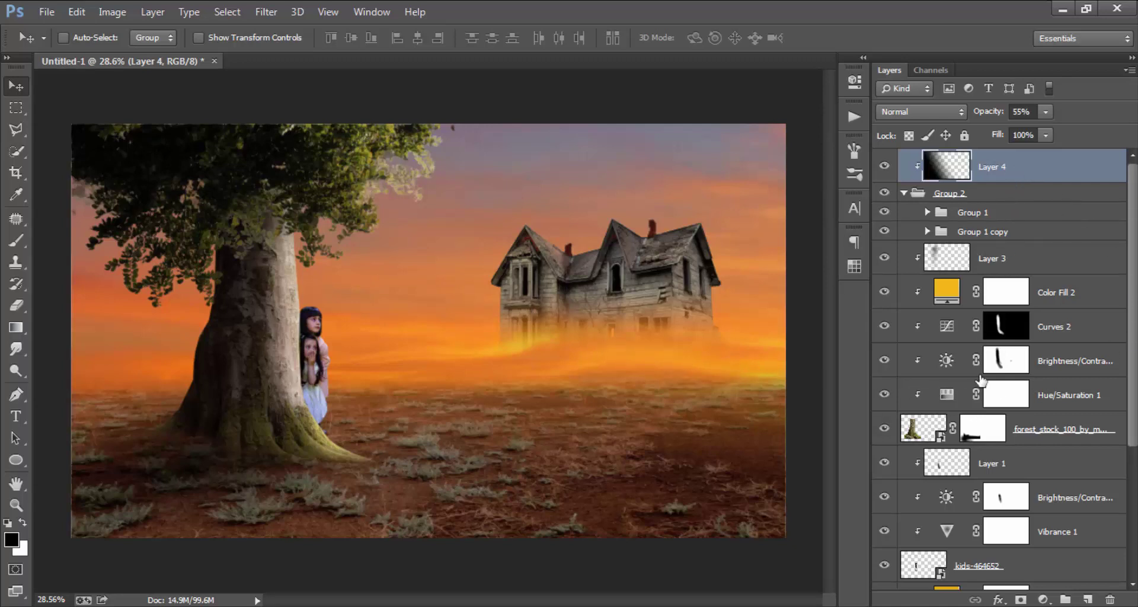
# Step: Add an unclipped Brightness/Contrast adjustment layer with lowered brightness
pyautogui.click(1043, 599)
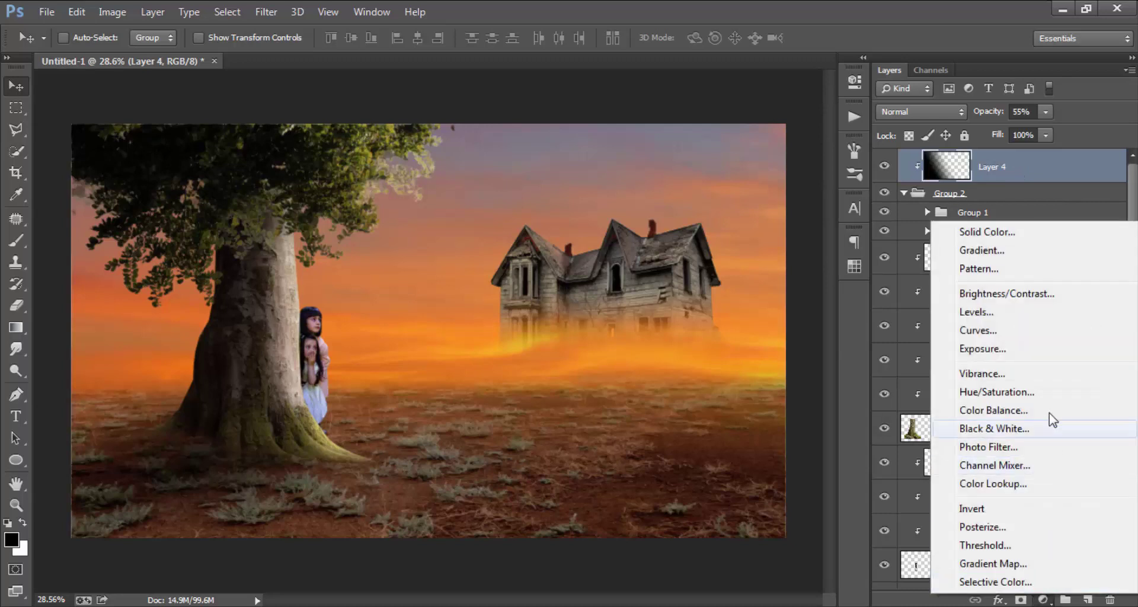
pyautogui.click(1035, 294)
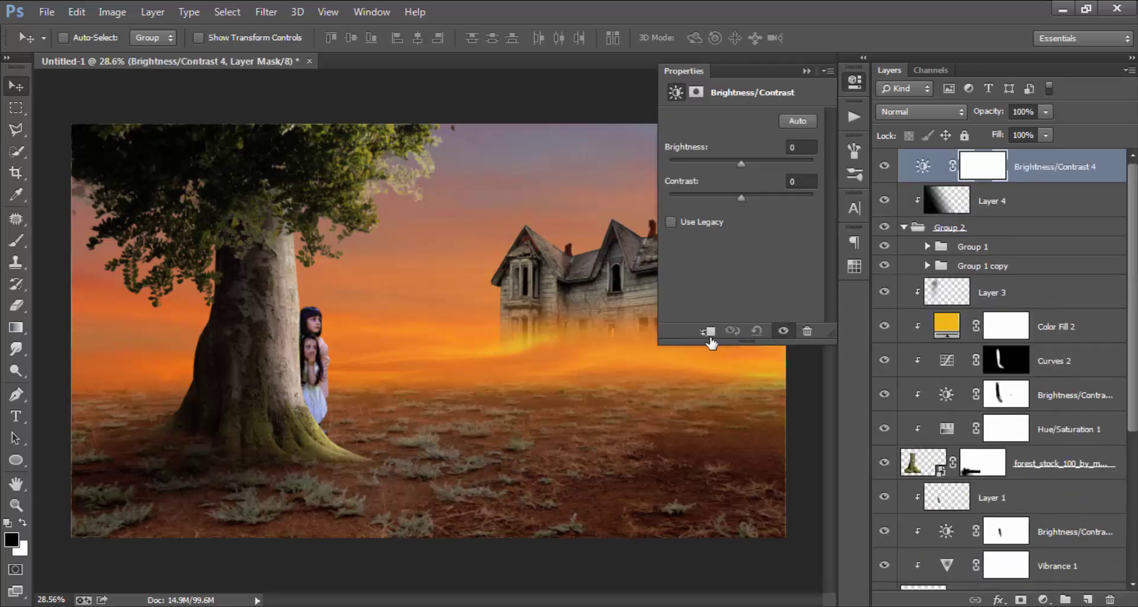
pyautogui.moveTo(741, 163); pyautogui.dragTo(717, 157)
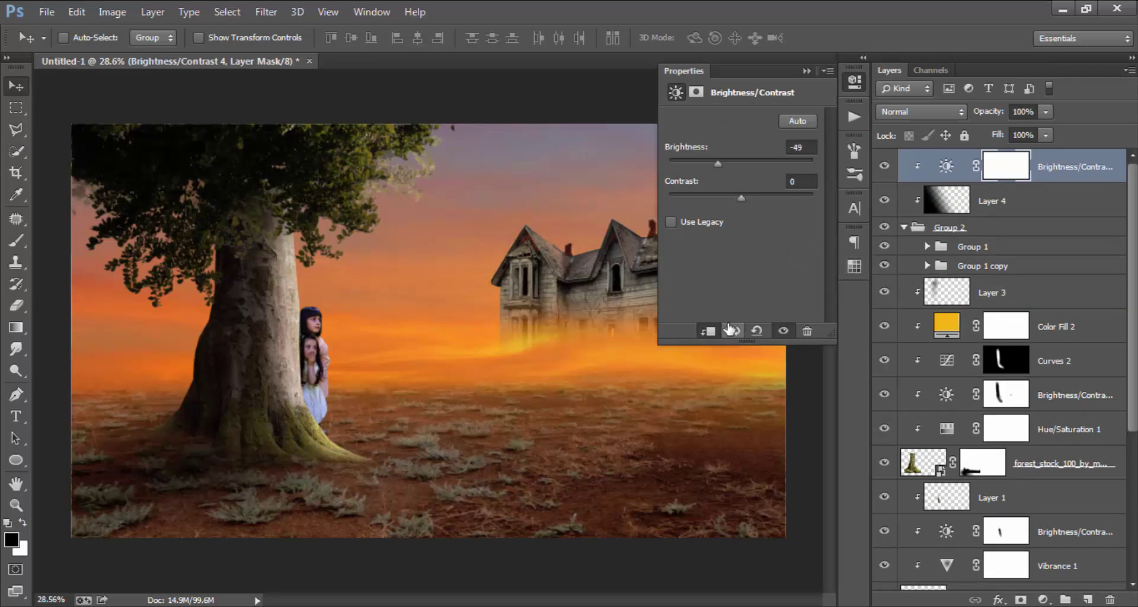
pyautogui.click(708, 330)
pyautogui.moveTo(717, 163); pyautogui.dragTo(723, 163)
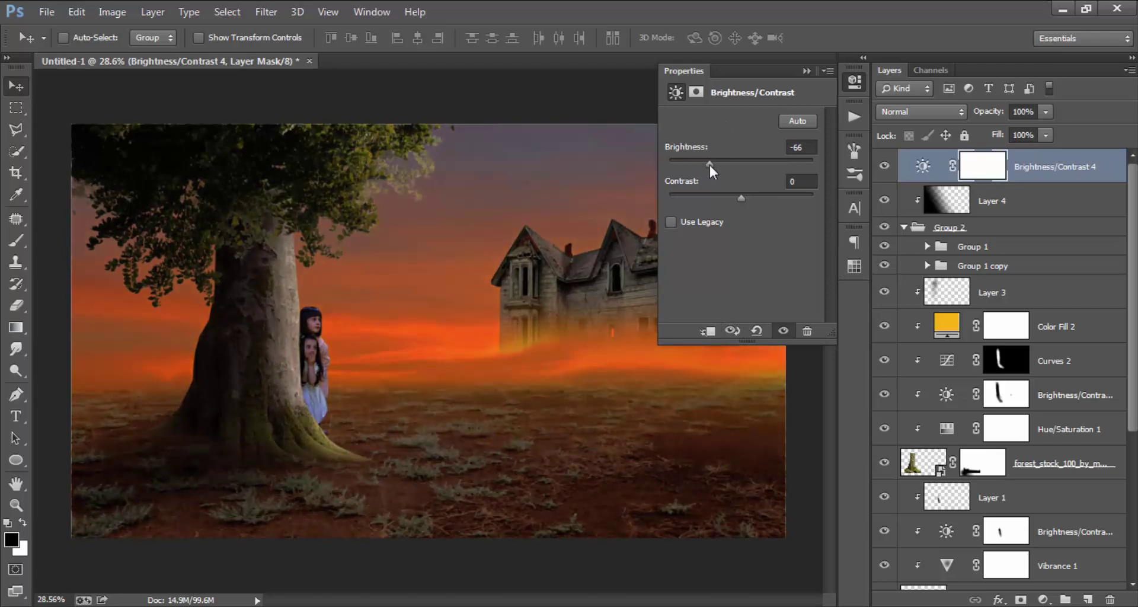
pyautogui.click(855, 81)
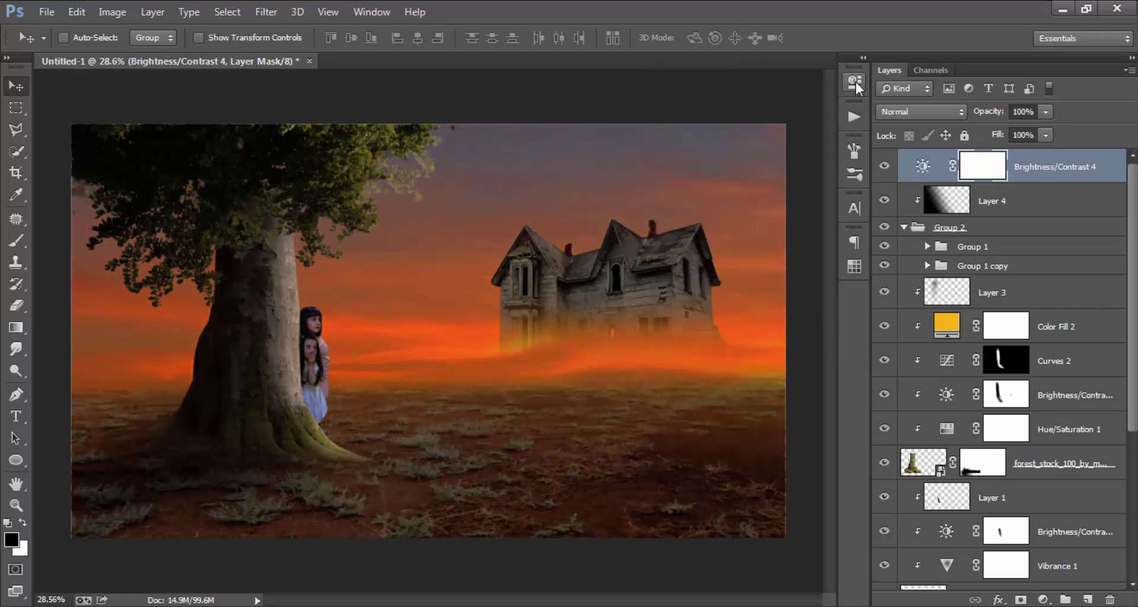
# Step: Draw a radial gradient on its mask from the girls outward, keeping the centre bright
pyautogui.click(16, 327)
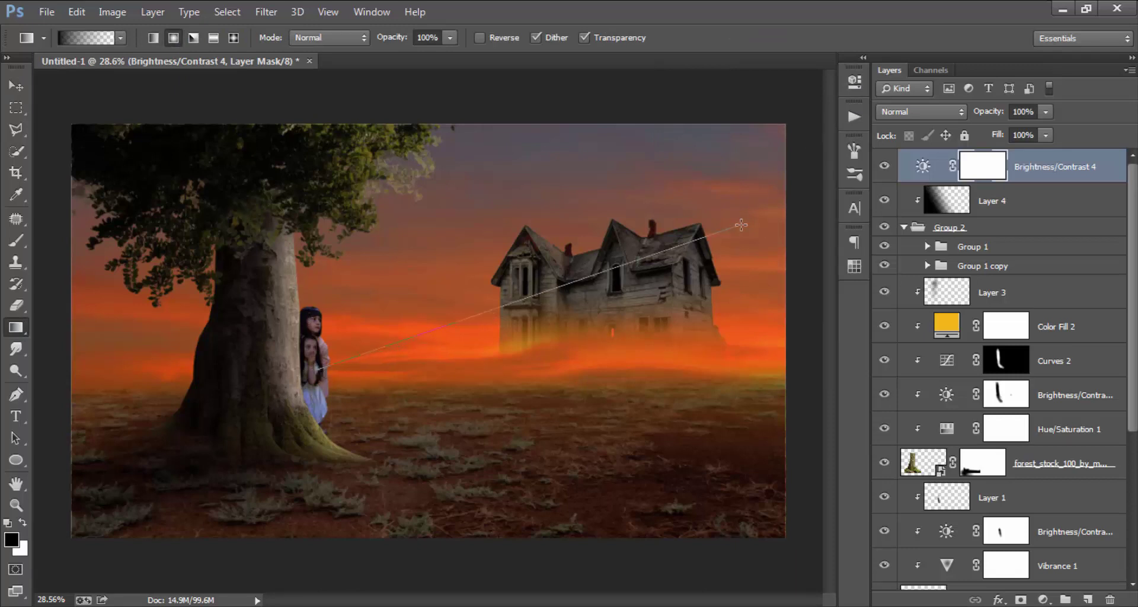
pyautogui.moveTo(317, 369); pyautogui.dragTo(742, 223)
pyautogui.moveTo(323, 369); pyautogui.dragTo(756, 192)
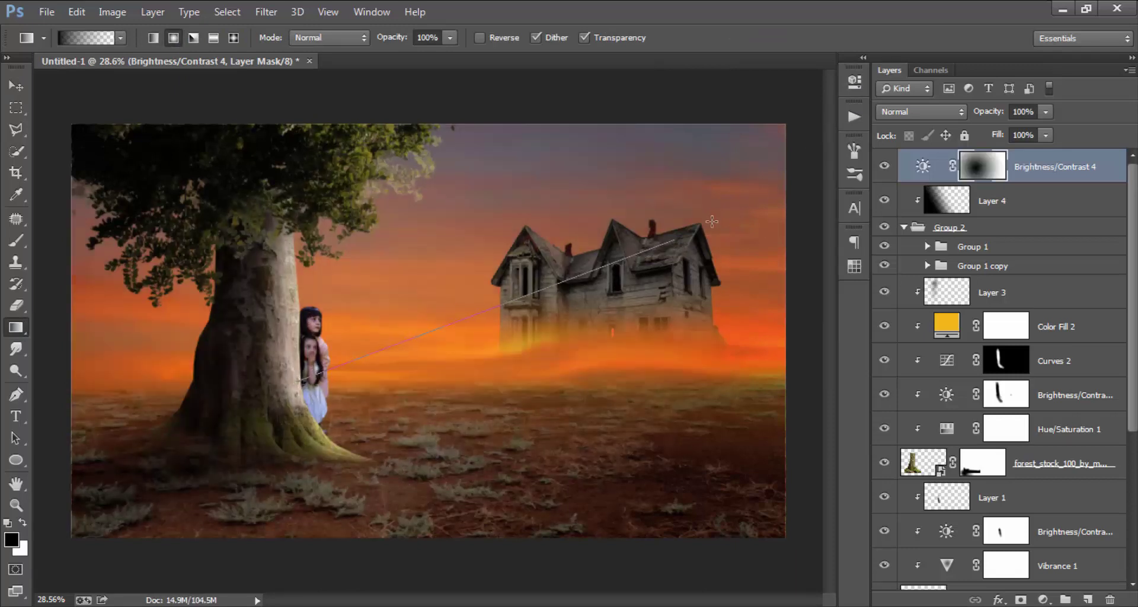
pyautogui.click(884, 167)
pyautogui.click(884, 167)
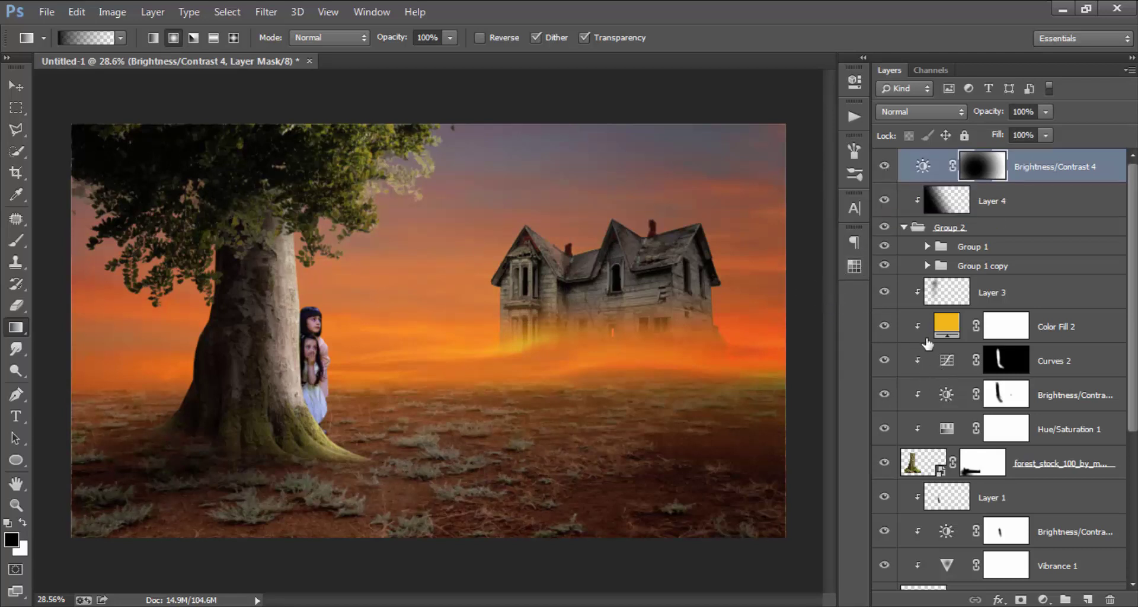
pyautogui.click(1072, 174)
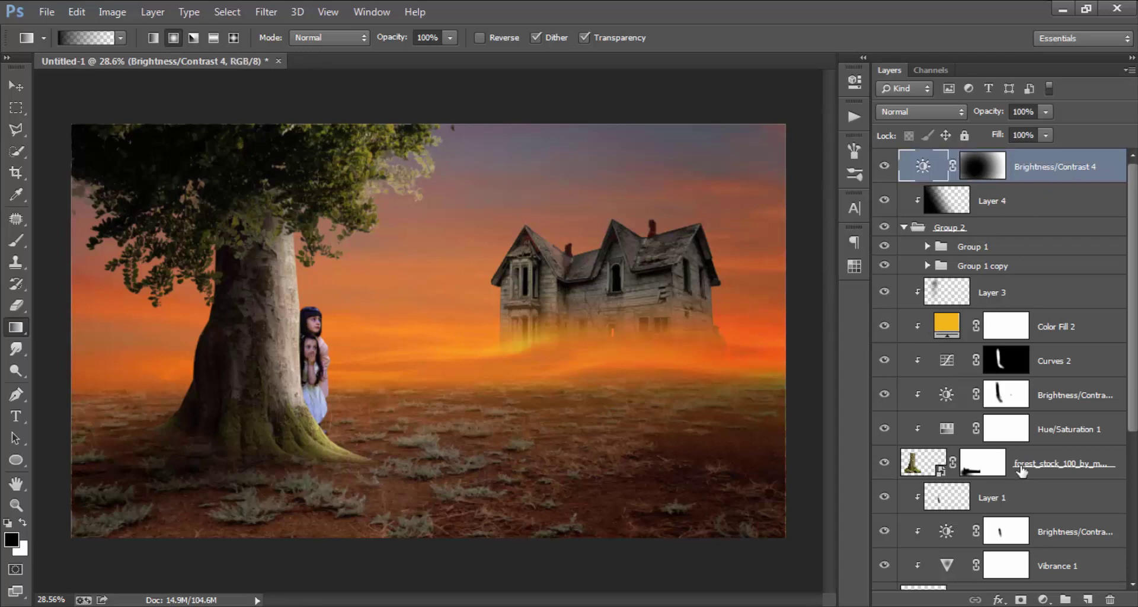
pyautogui.click(1043, 599)
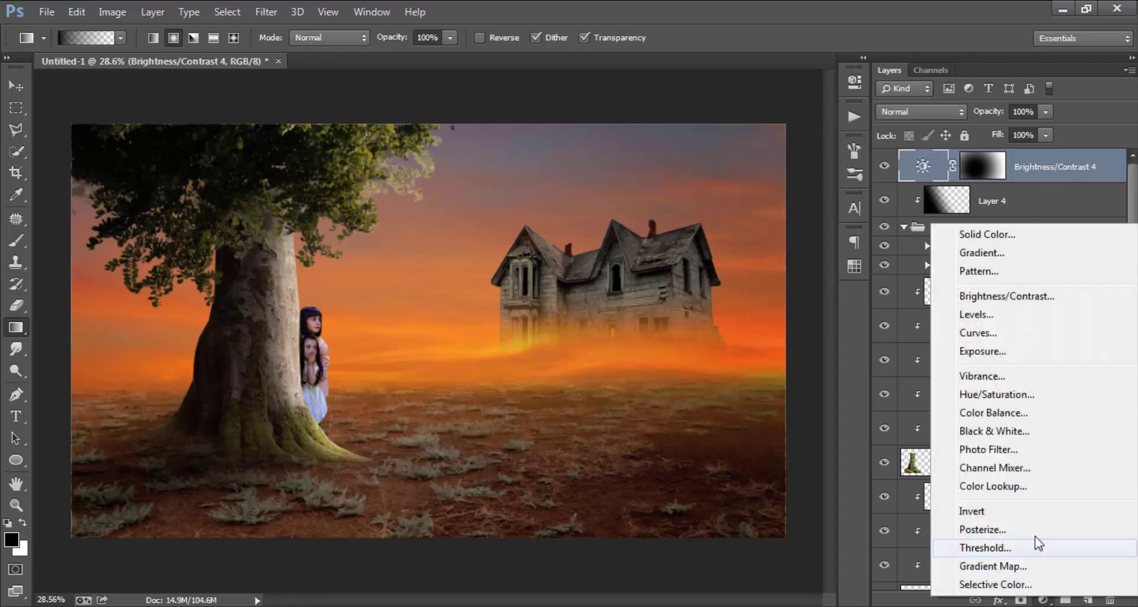
# Step: Add a Gradient Map layer in Lighten blend mode at 30% opacity
pyautogui.click(1031, 566)
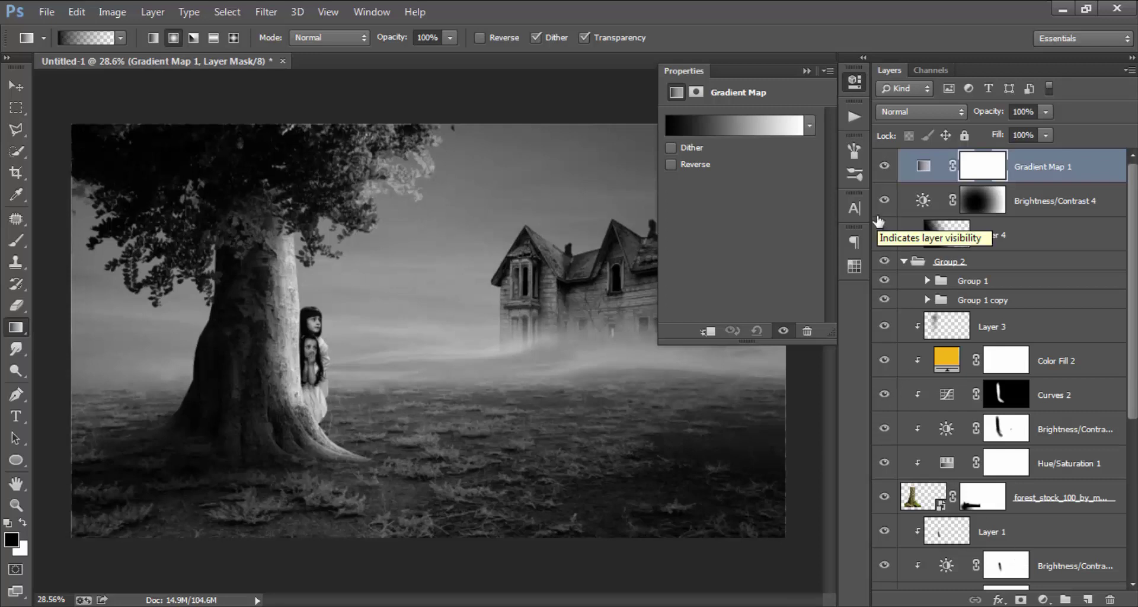
pyautogui.click(896, 112)
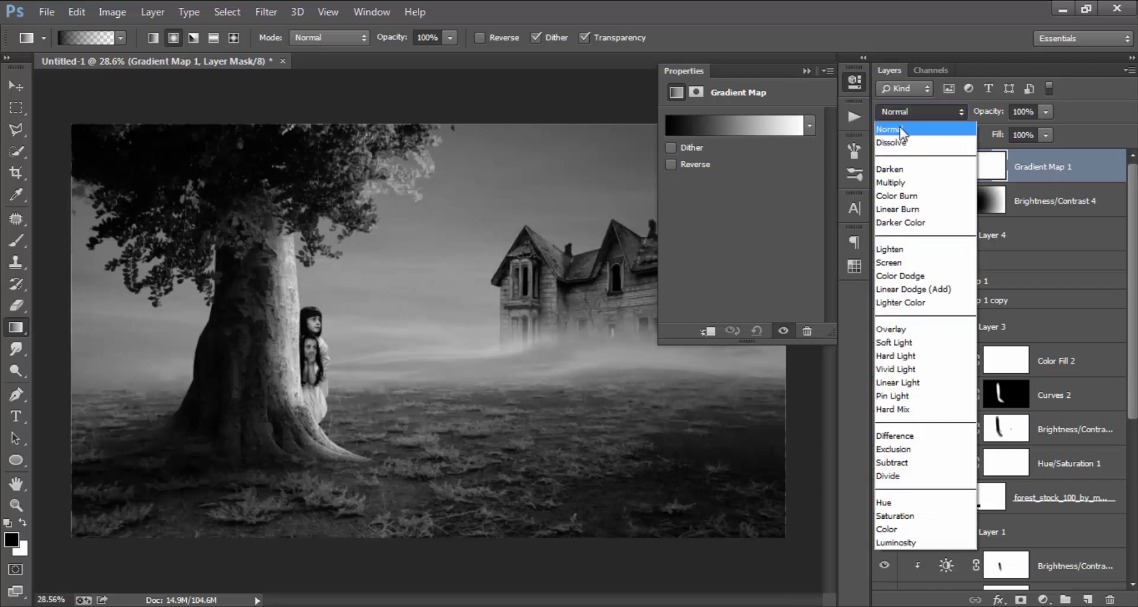
pyautogui.click(907, 250)
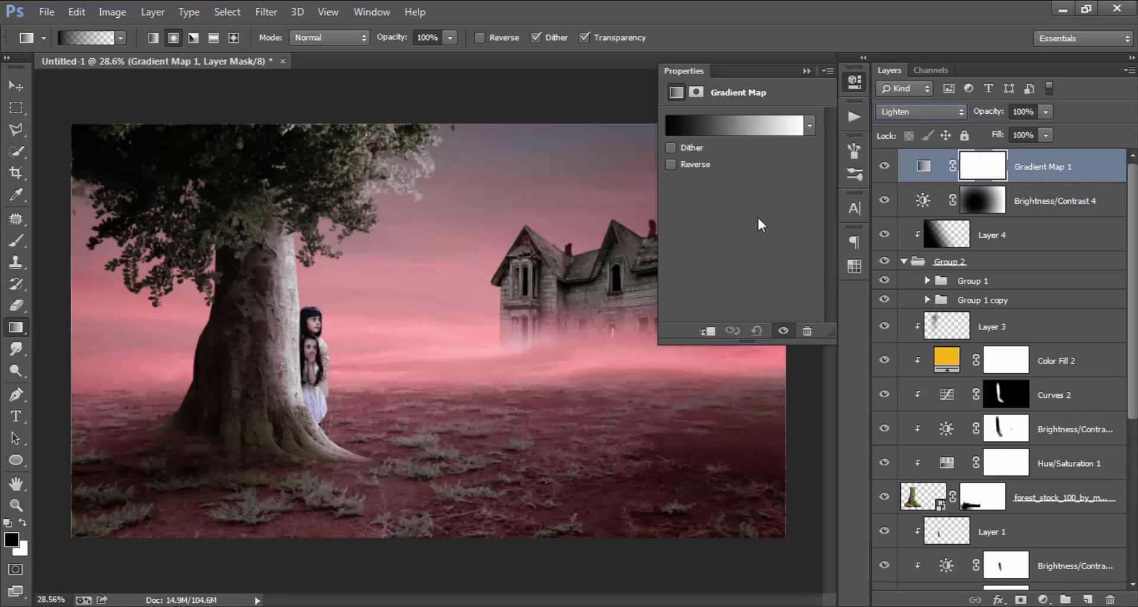
pyautogui.click(1046, 111)
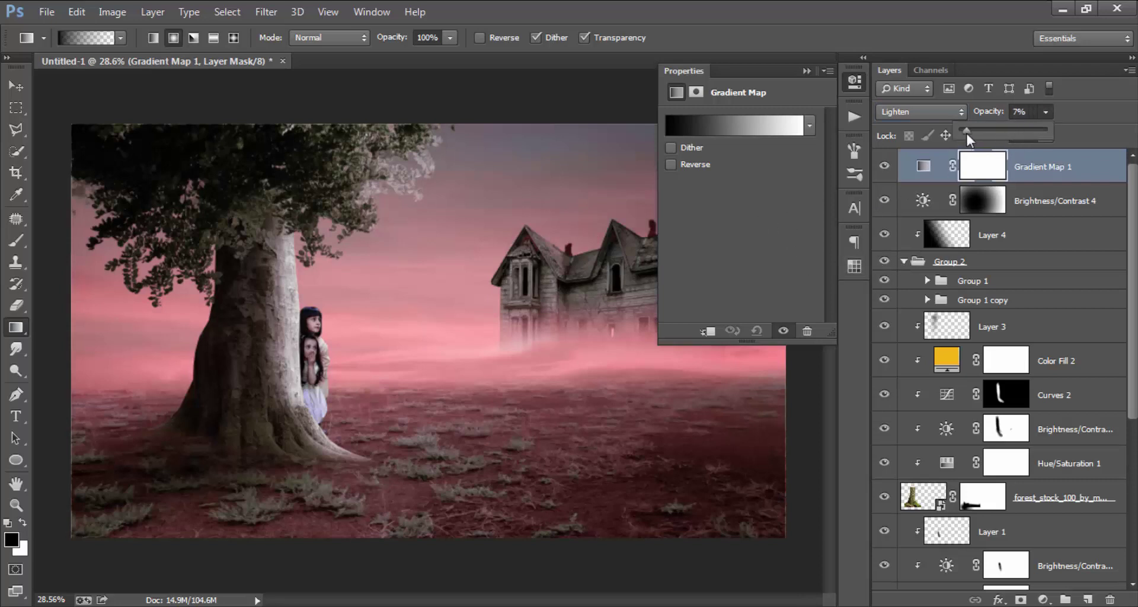
pyautogui.moveTo(967, 136); pyautogui.dragTo(983, 137)
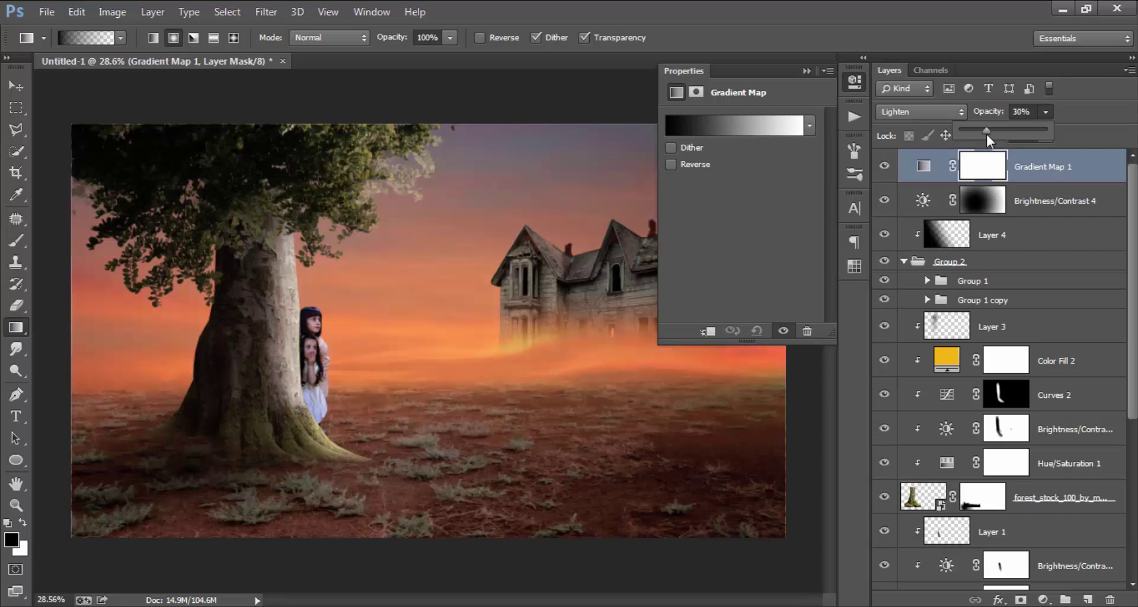
pyautogui.click(855, 80)
pyautogui.click(884, 167)
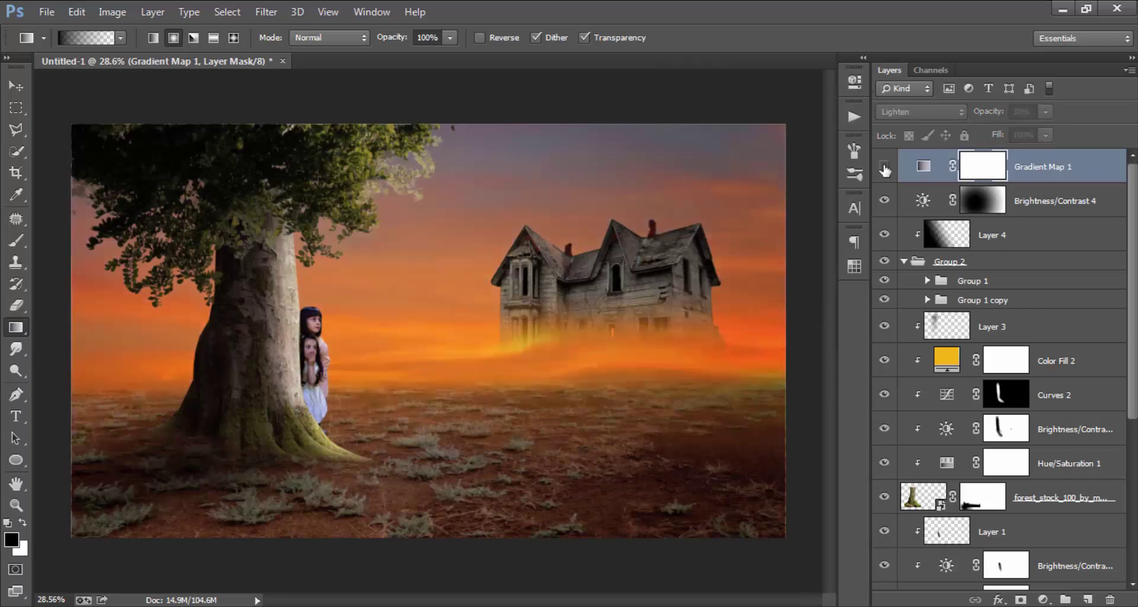
pyautogui.click(884, 168)
pyautogui.click(885, 168)
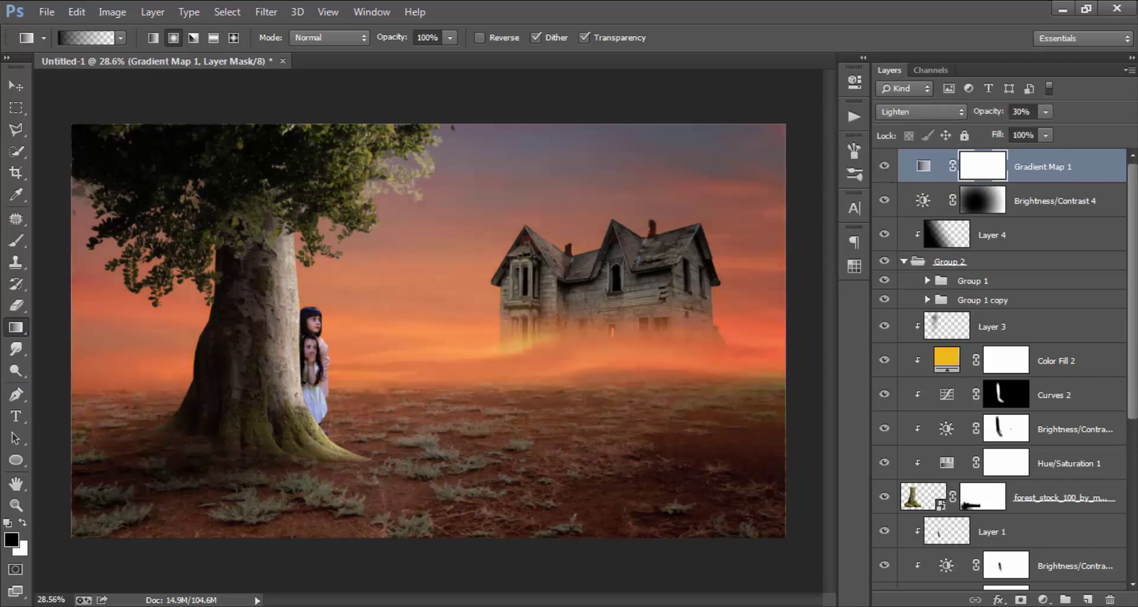
# Step: Add a Yellow Photo Filter adjustment layer with density raised to about 41%
pyautogui.click(1042, 600)
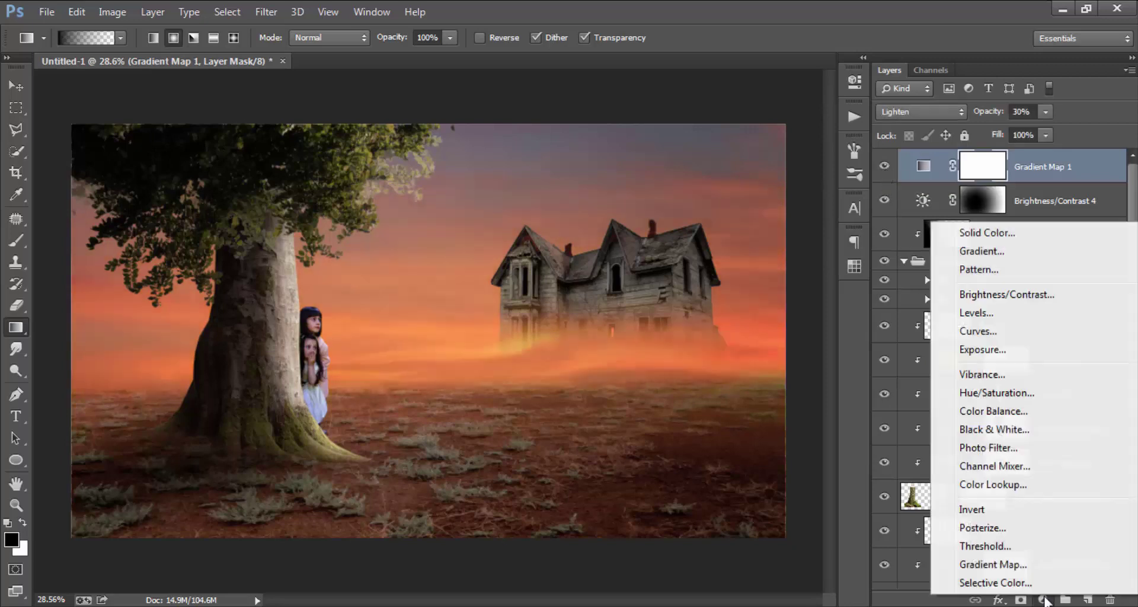
pyautogui.click(1031, 445)
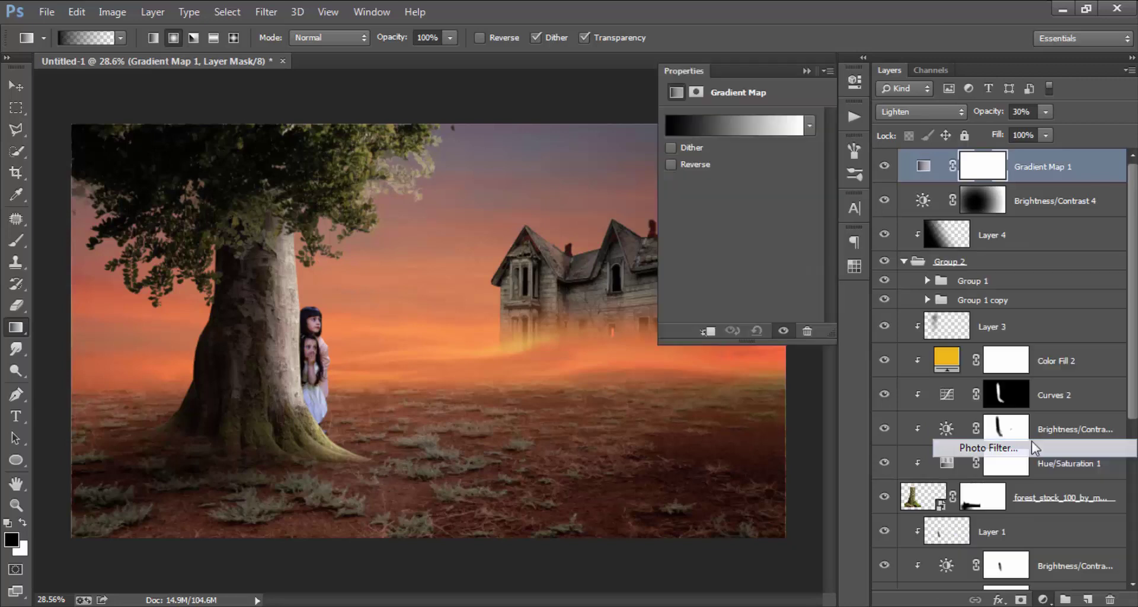
pyautogui.click(744, 121)
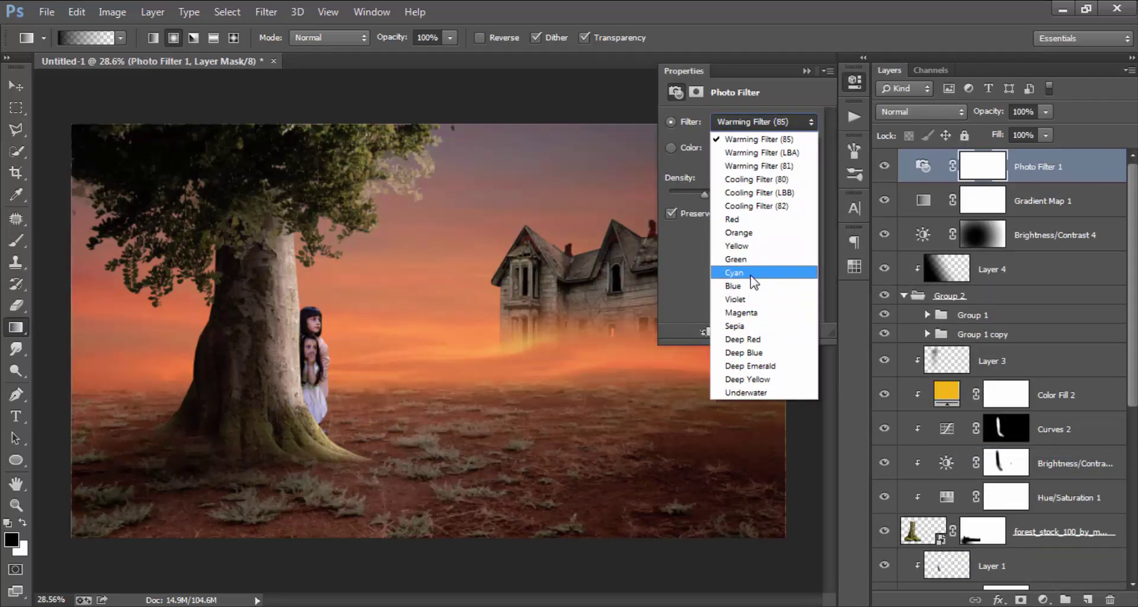
pyautogui.click(759, 254)
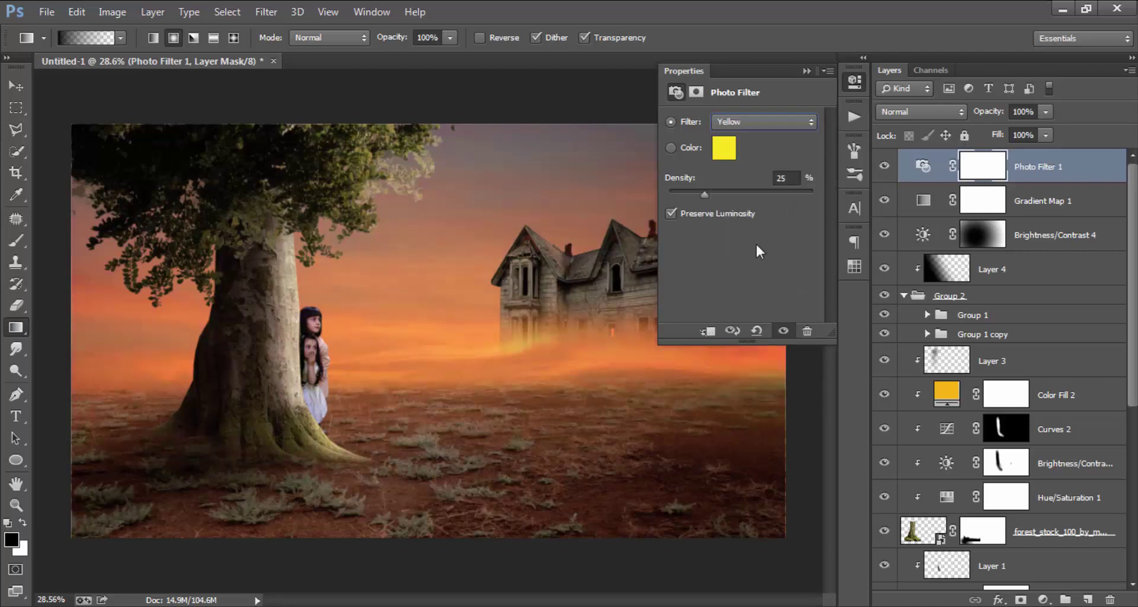
pyautogui.click(729, 193)
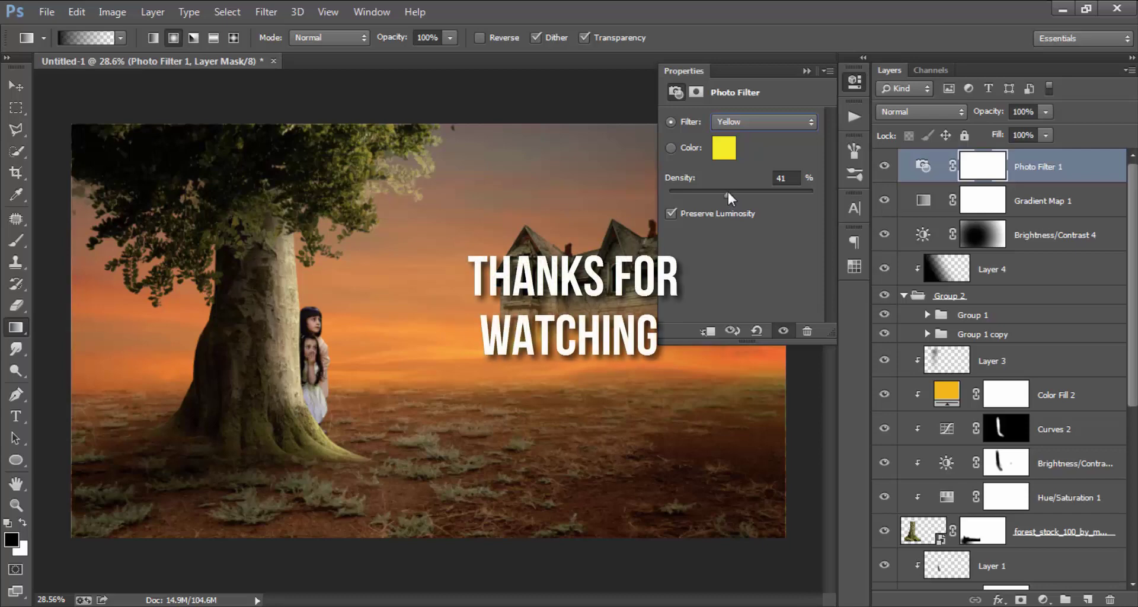
# Step: Collapse the Photo Filter properties panel to reveal the finished warm composite
pyautogui.click(855, 85)
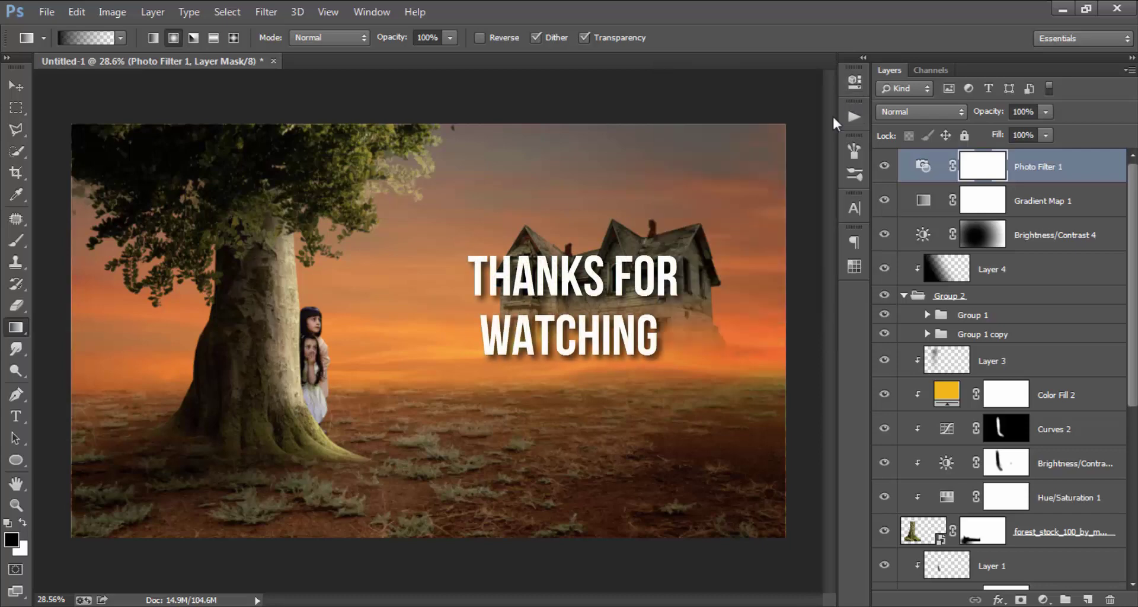